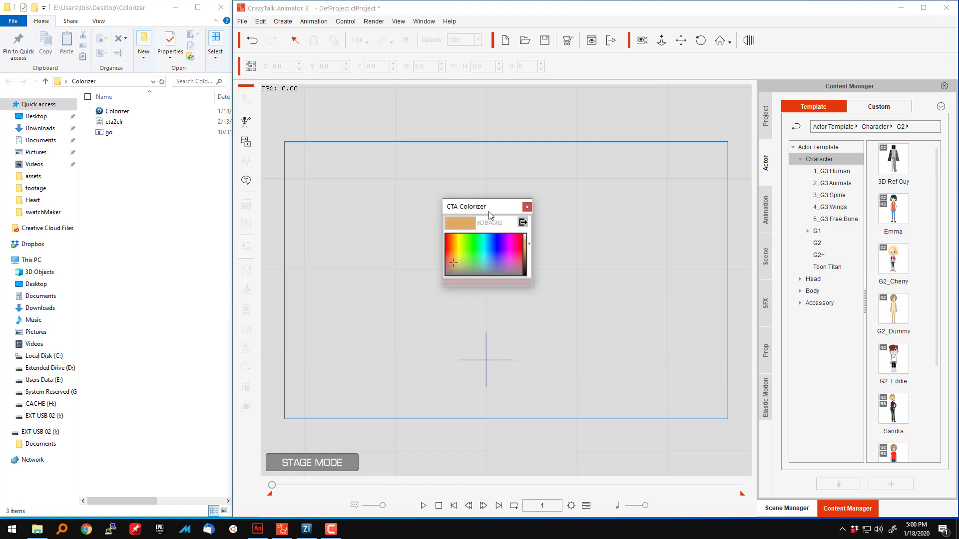
Place the Emma, Sandra and red-shirted character templates side by side on the stage.
drag(492, 212, 602, 167)
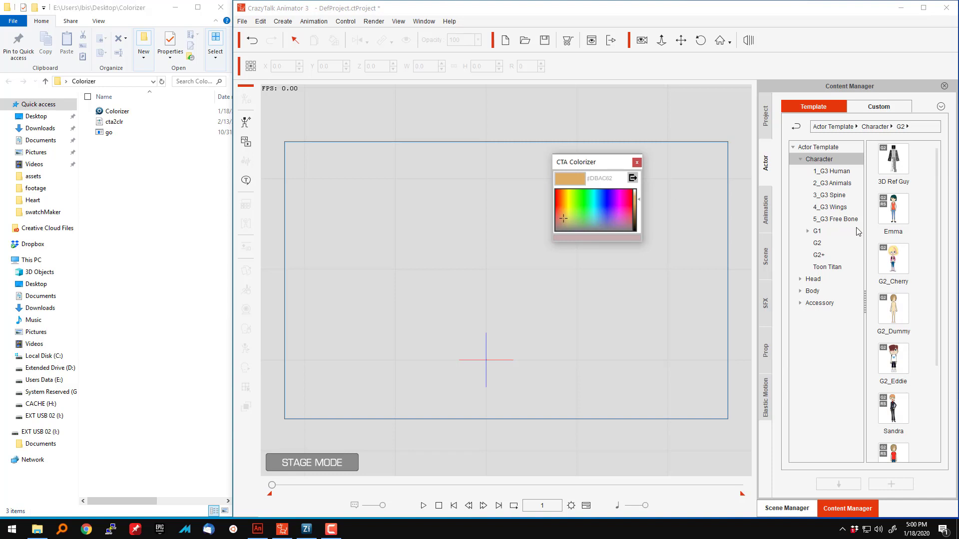
drag(895, 218, 412, 225)
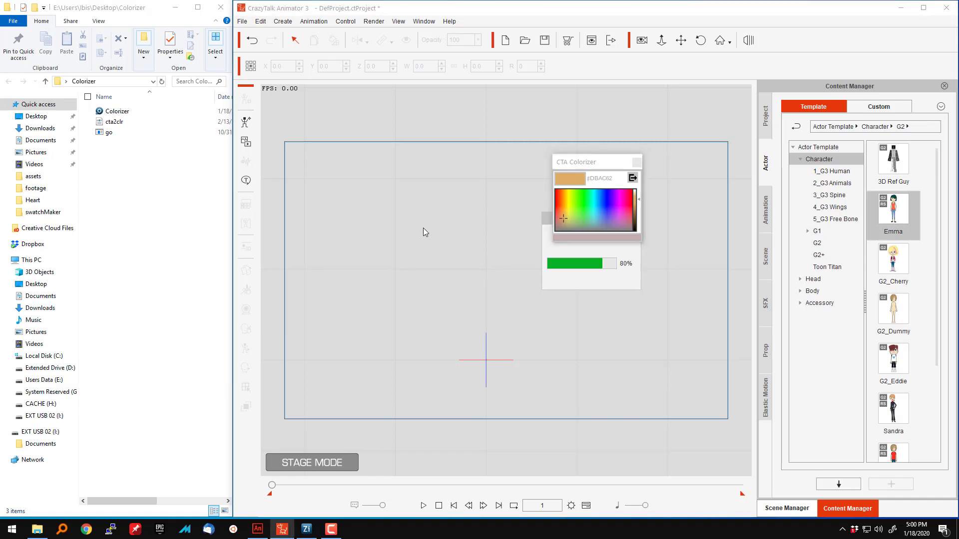
drag(431, 222, 442, 264)
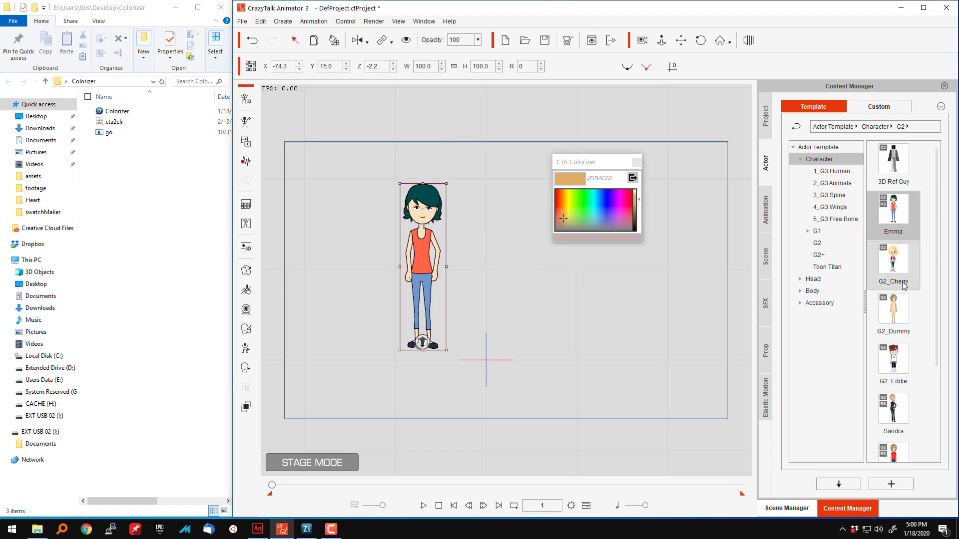
drag(901, 411, 496, 247)
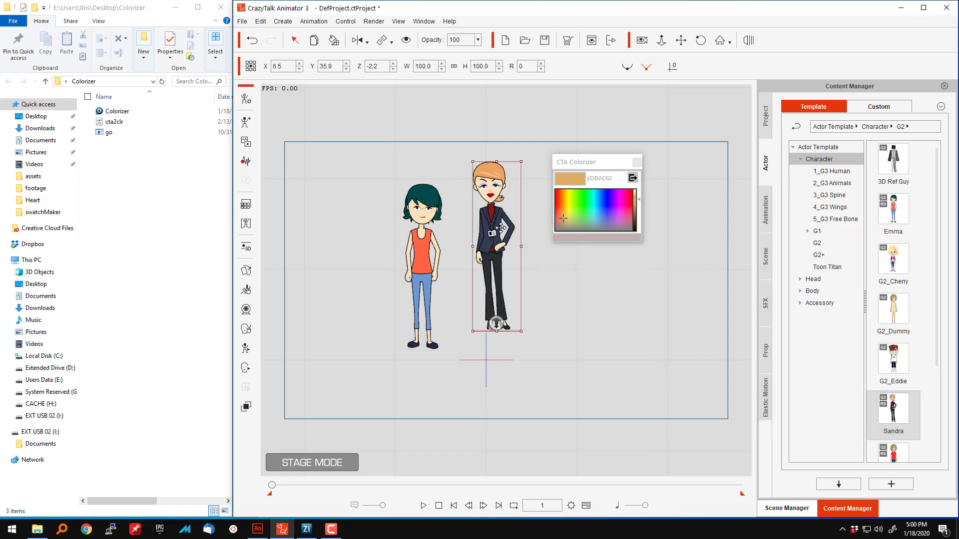
drag(496, 224, 494, 243)
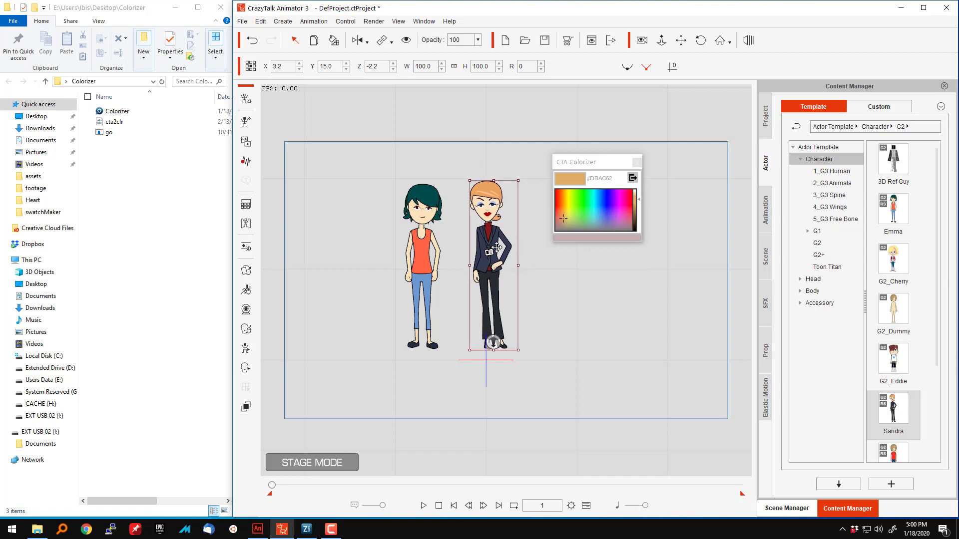
drag(915, 449, 571, 269)
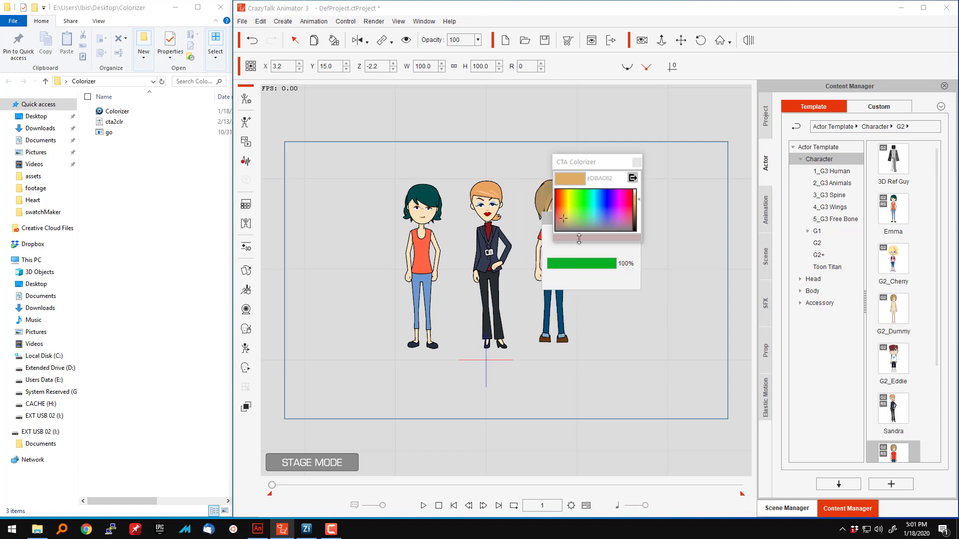
Move the CTA Colorizer window clear of the red-shirted character and deselect the character.
drag(584, 166, 636, 163)
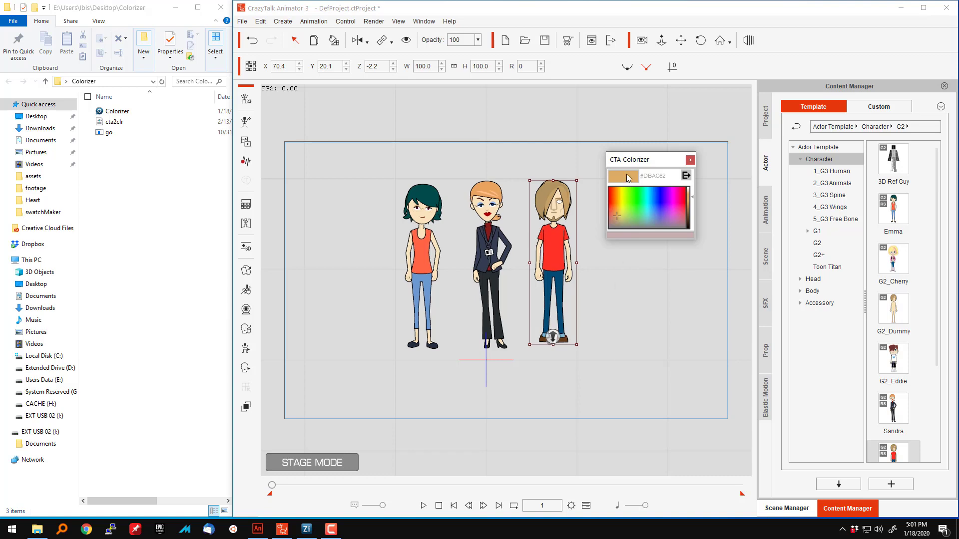
drag(623, 160, 600, 190)
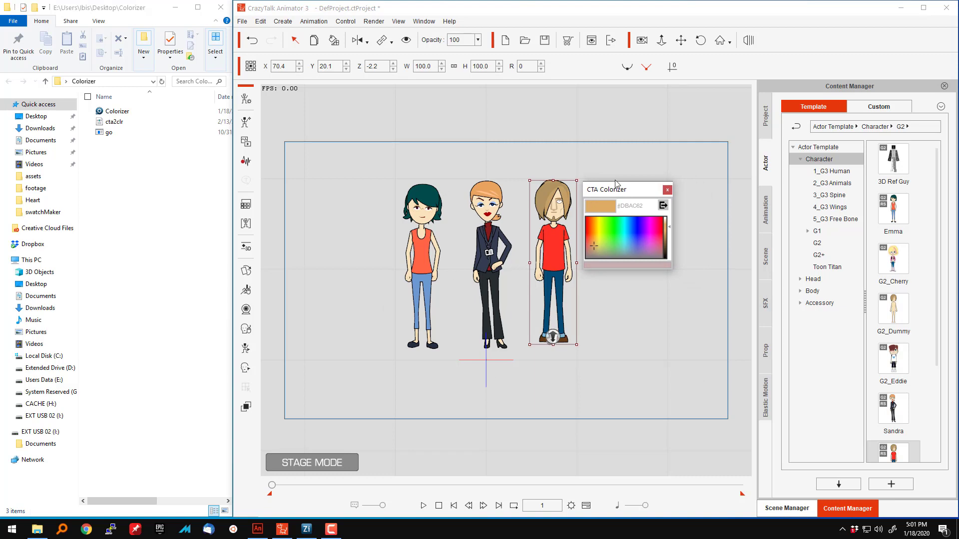
drag(611, 192, 639, 189)
click(577, 116)
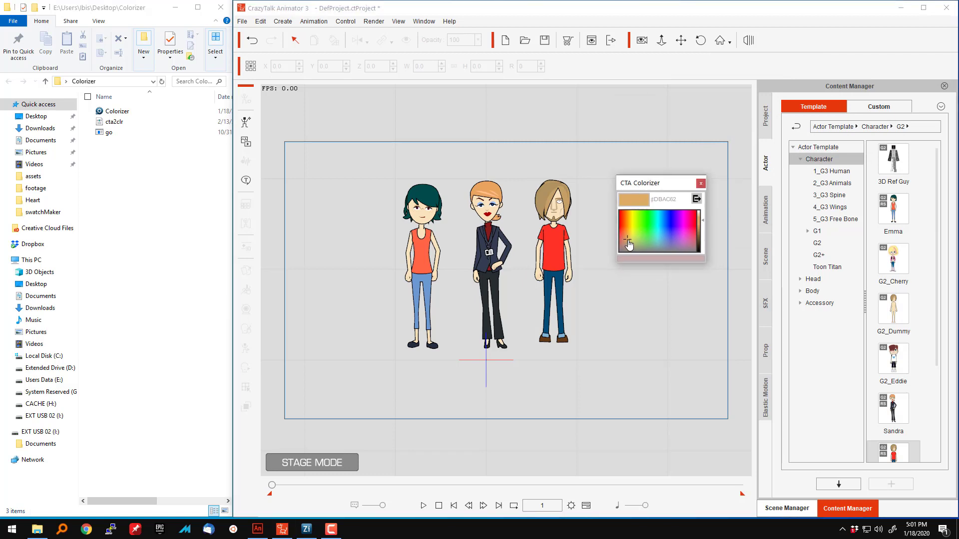
Choose the brown skin colour #A68950 in CTA Colorizer and export it as a swatch file.
click(648, 226)
drag(650, 228, 625, 234)
drag(704, 224, 703, 234)
drag(626, 237, 628, 241)
click(697, 200)
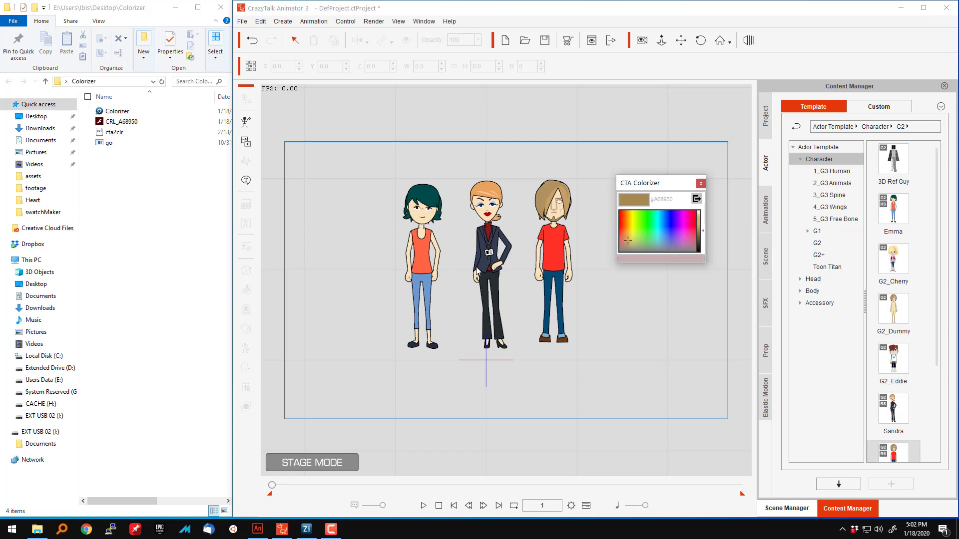
Place the CRL_A68950 swatch on the stage beside Emma and open it in Composer mode.
click(145, 127)
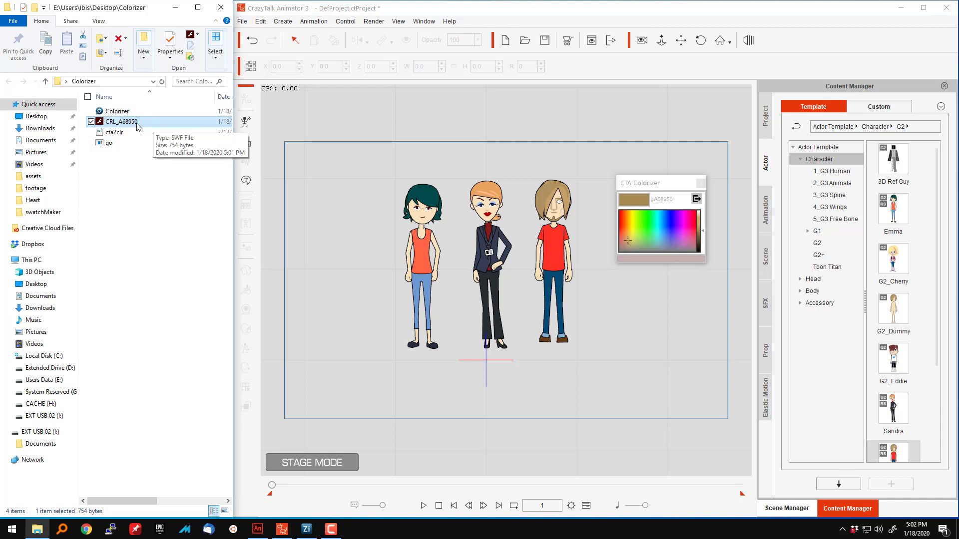
drag(138, 127, 351, 228)
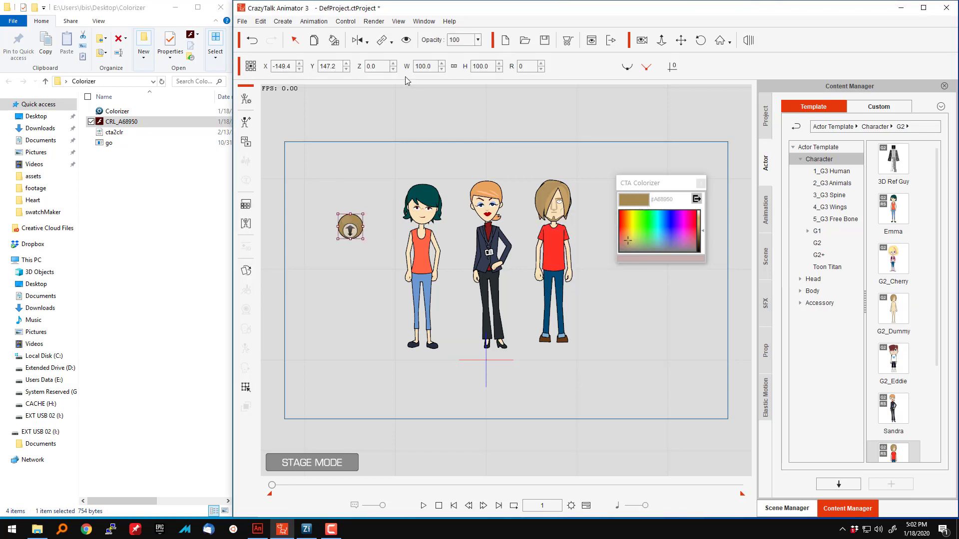
click(247, 103)
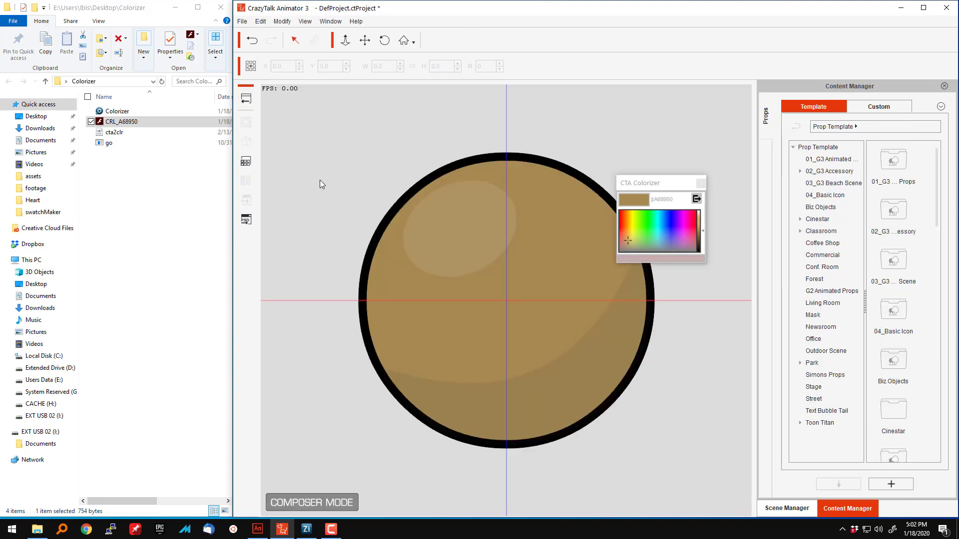
Open the Vector Grouping Tool for the brown swatch and select its main fill, style index 0.
click(394, 271)
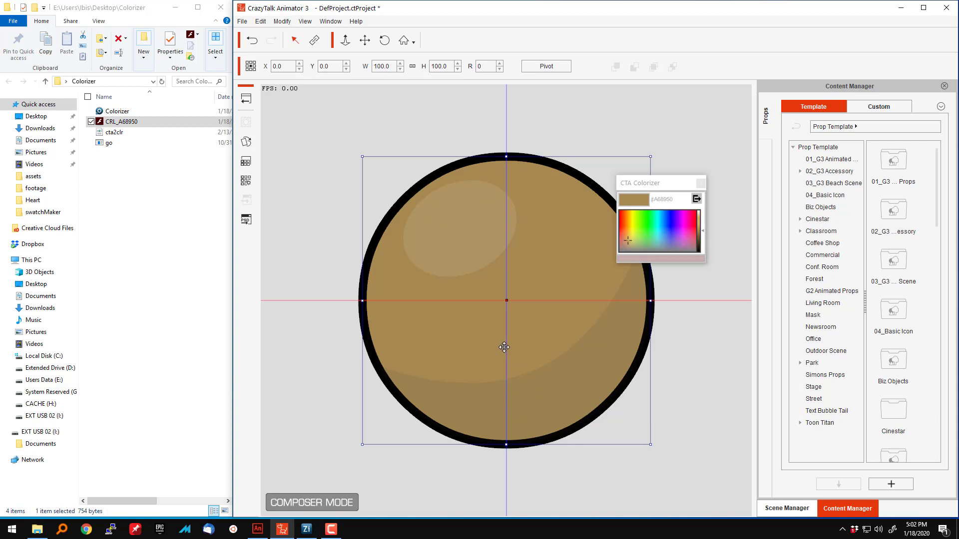
click(250, 184)
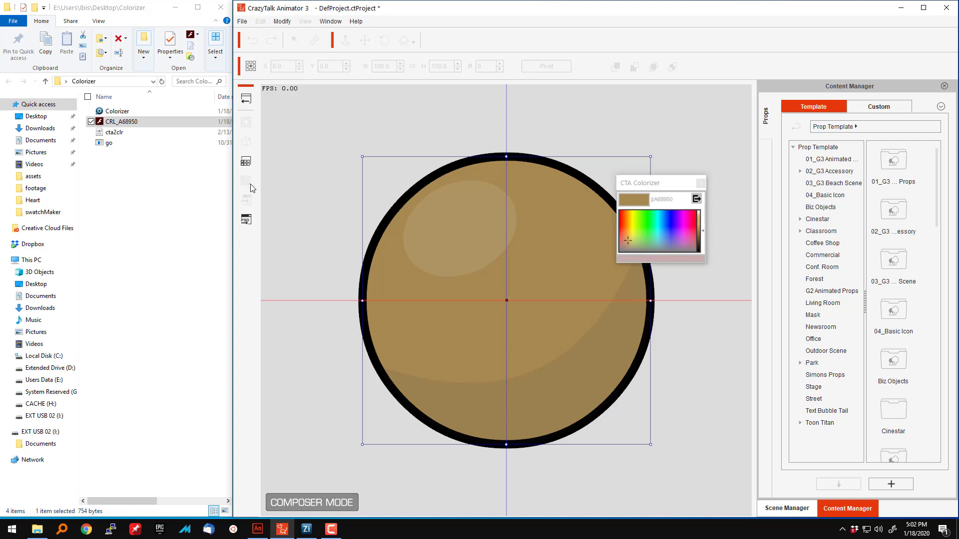
drag(635, 184, 274, 413)
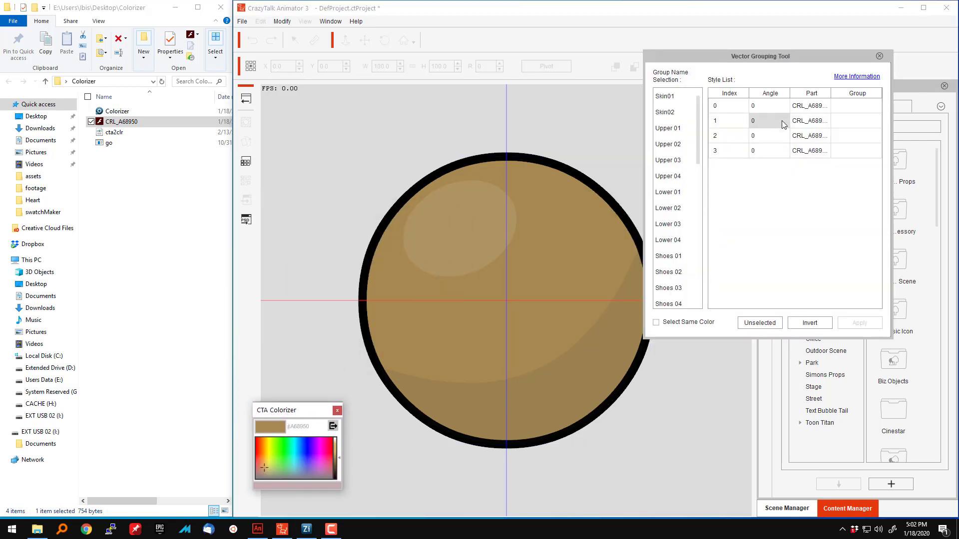
click(837, 122)
click(844, 137)
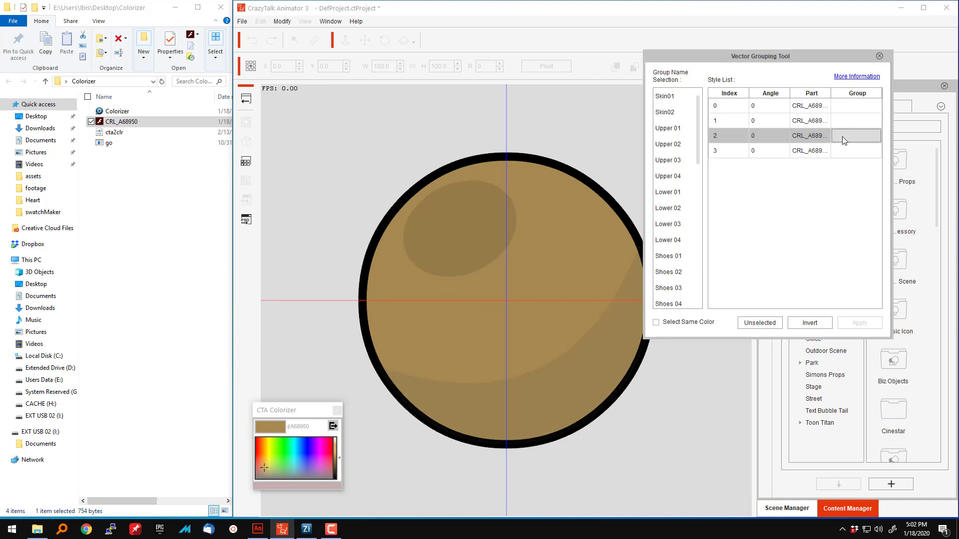
click(845, 148)
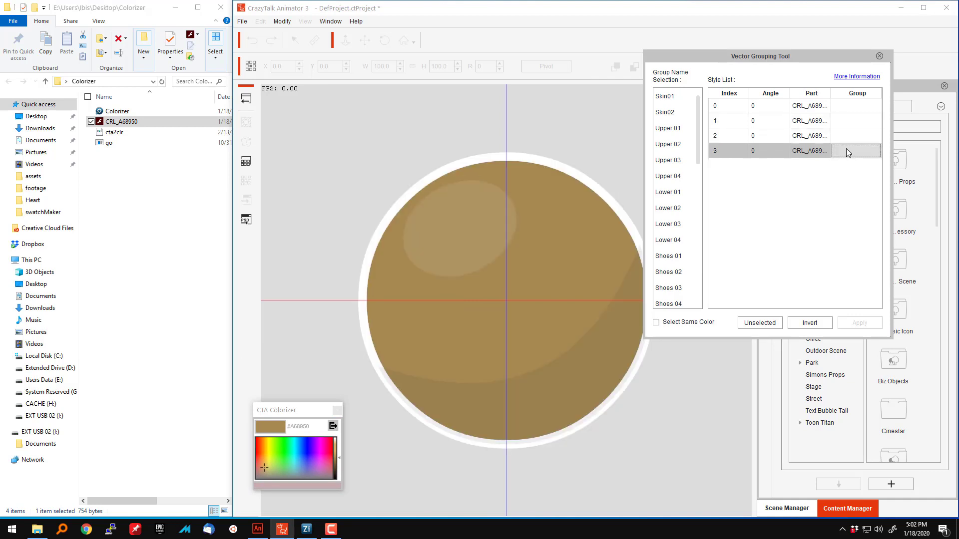
click(849, 121)
click(846, 107)
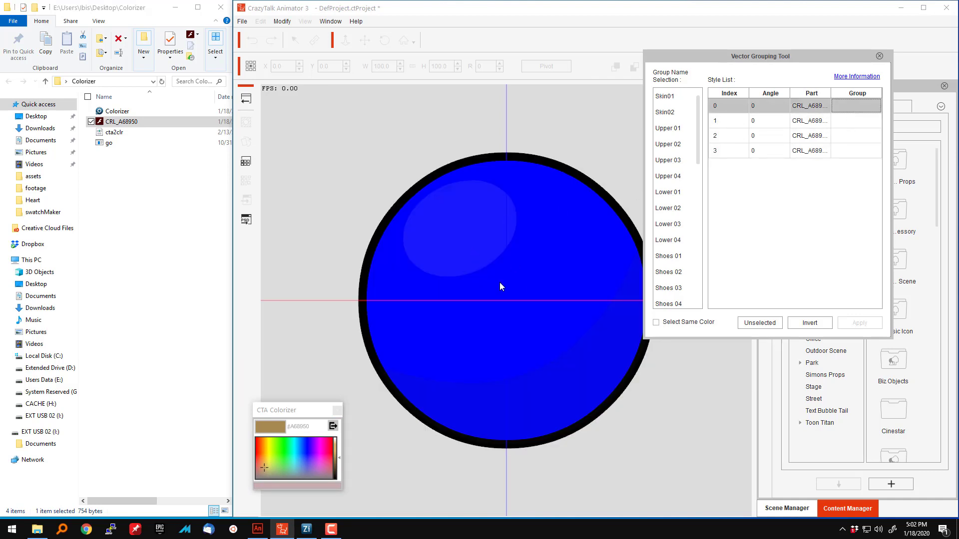
Assign the brown swatch's main fill to the Skin01 group and return to the stage.
drag(701, 162, 693, 118)
click(670, 98)
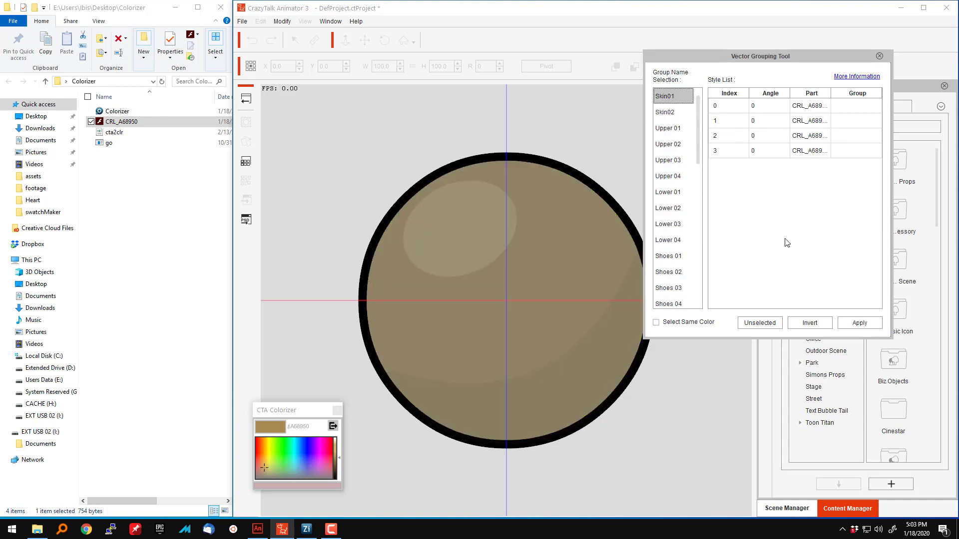
click(853, 327)
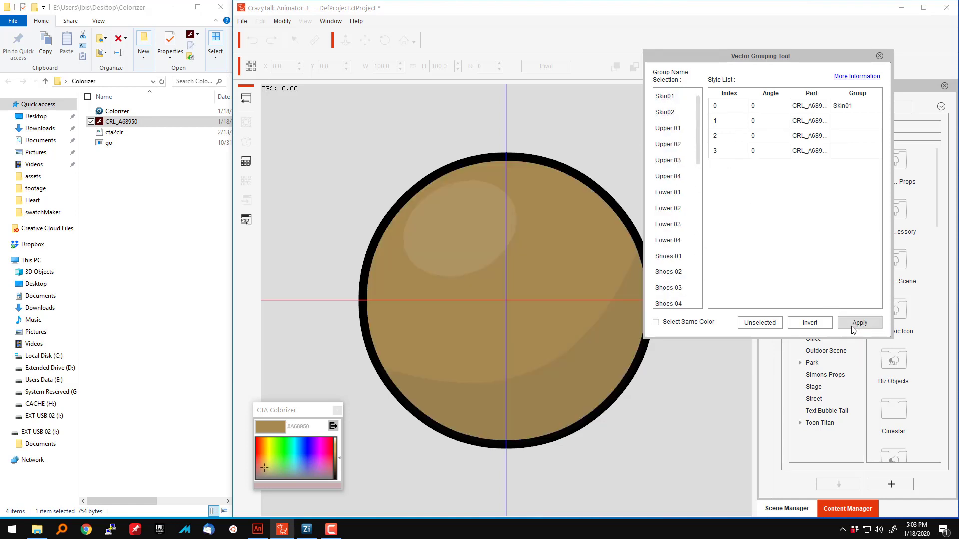
click(246, 99)
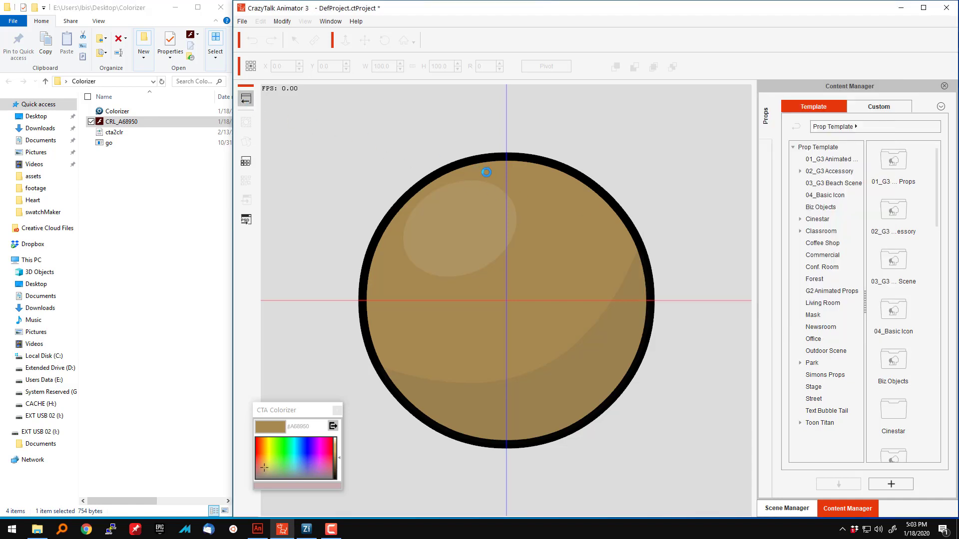
Apply the brown swatch's render style to all three characters.
click(344, 228)
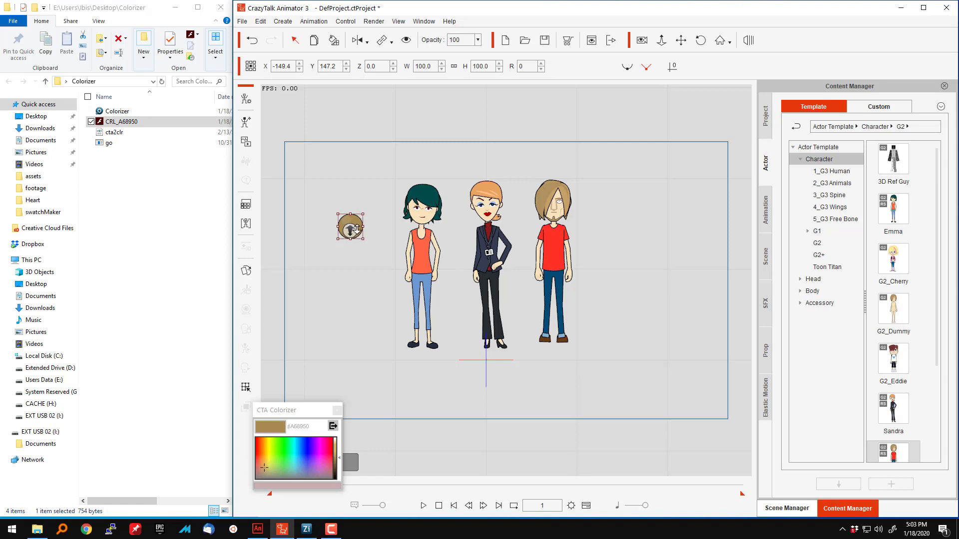
click(337, 41)
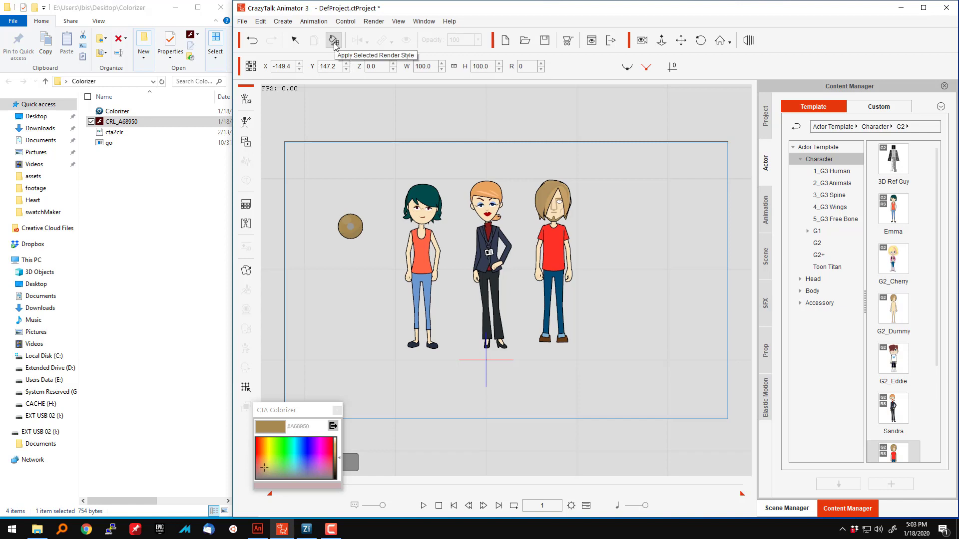
click(429, 205)
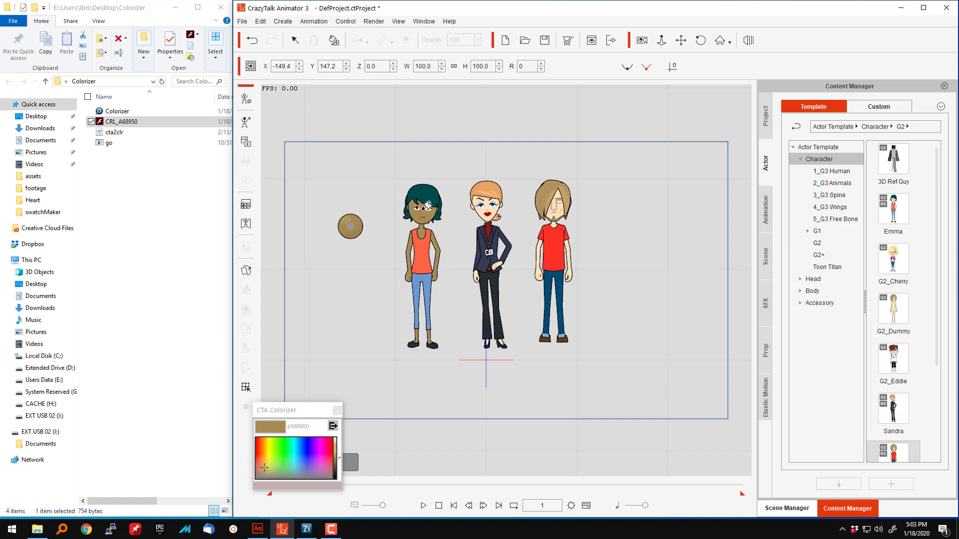
click(485, 212)
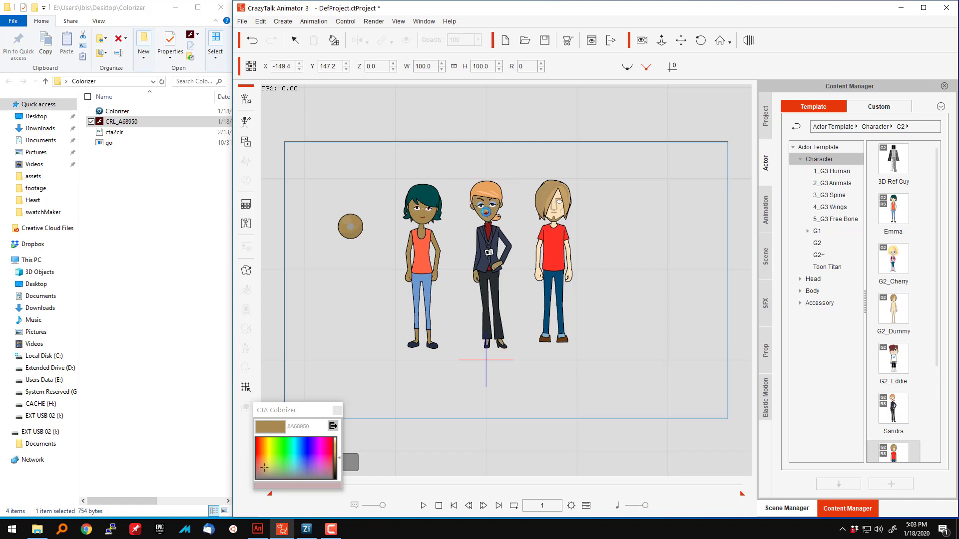
click(559, 214)
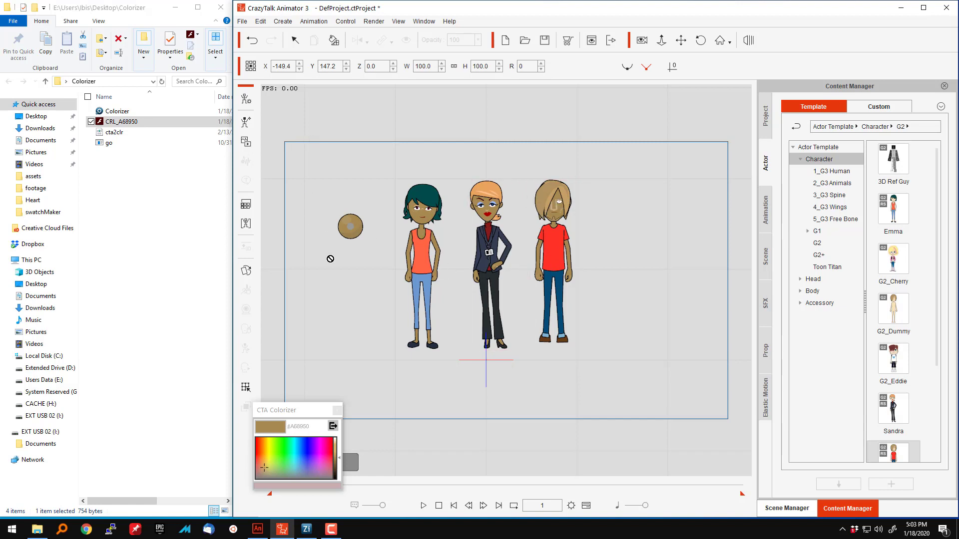
Choose the bright blue #3C8DFF in CTA Colorizer and export it as a second swatch file.
click(297, 452)
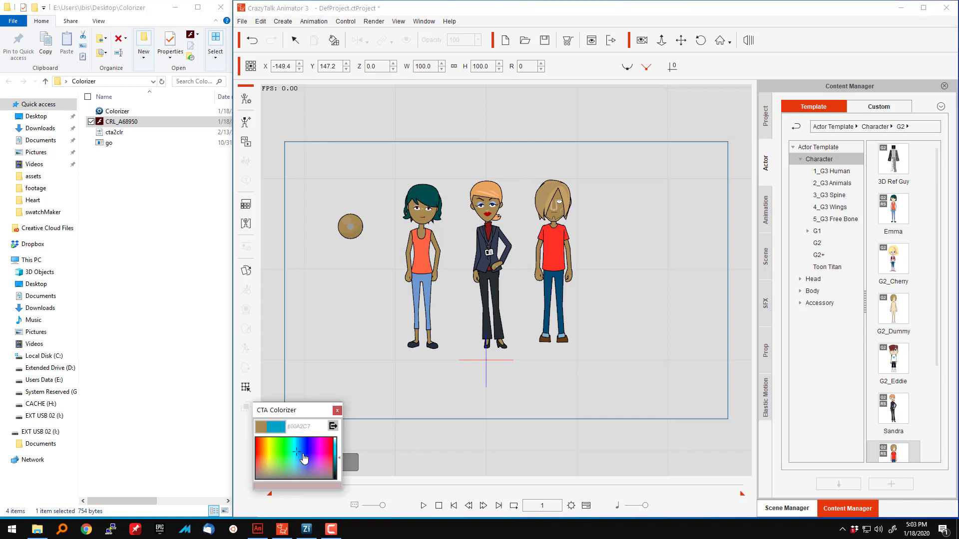
click(303, 445)
drag(669, 139, 335, 113)
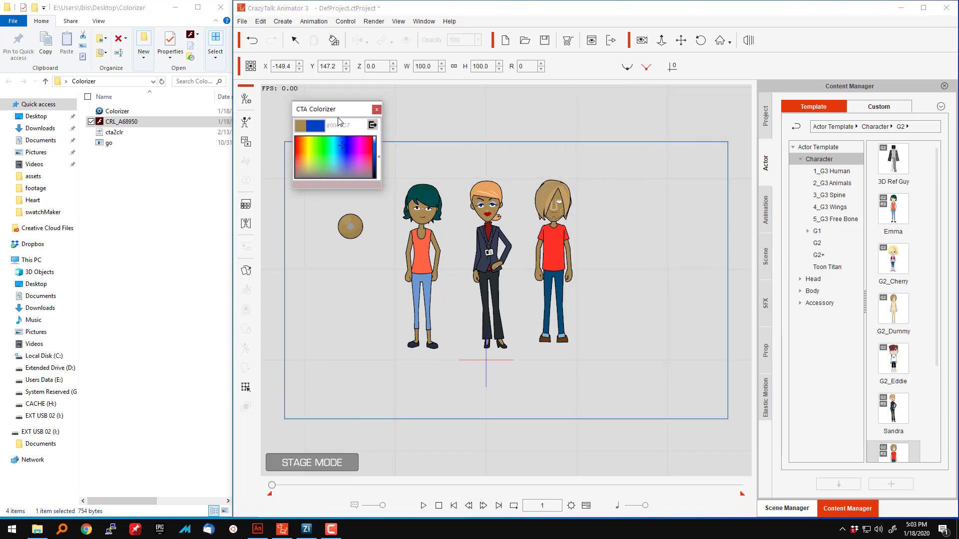
click(339, 148)
click(341, 152)
click(378, 157)
drag(380, 160, 380, 146)
click(373, 127)
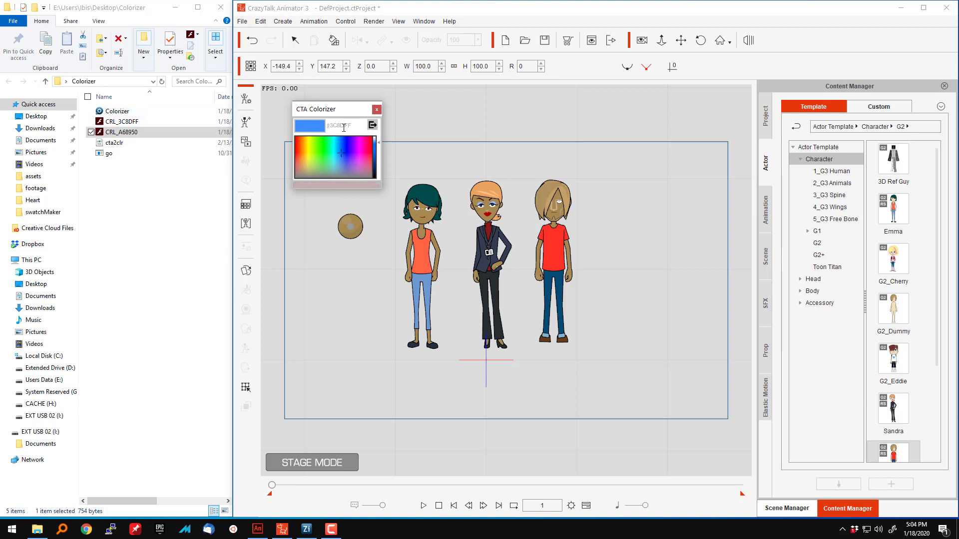
Preview the exported CRL_3C8DFF swatch file and close the preview.
click(139, 121)
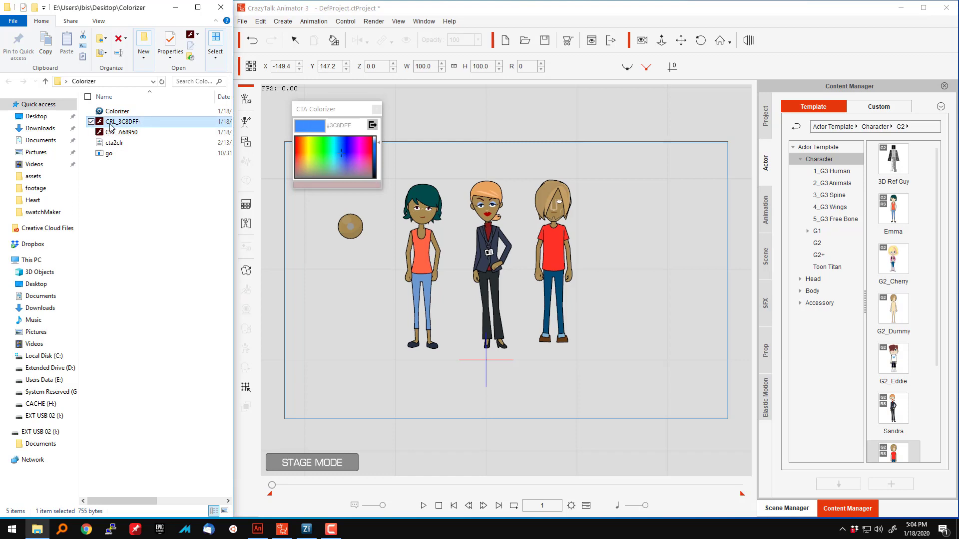
double_click(105, 122)
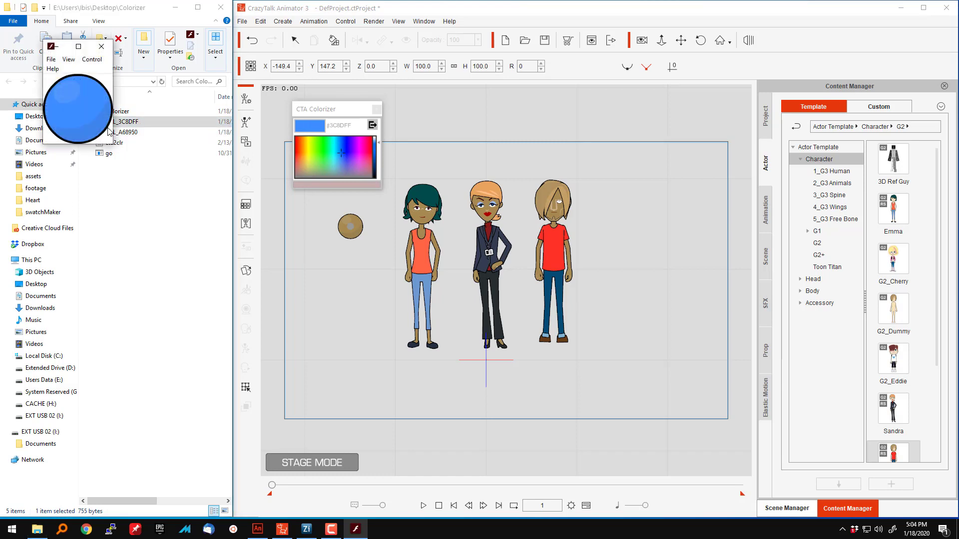
click(102, 46)
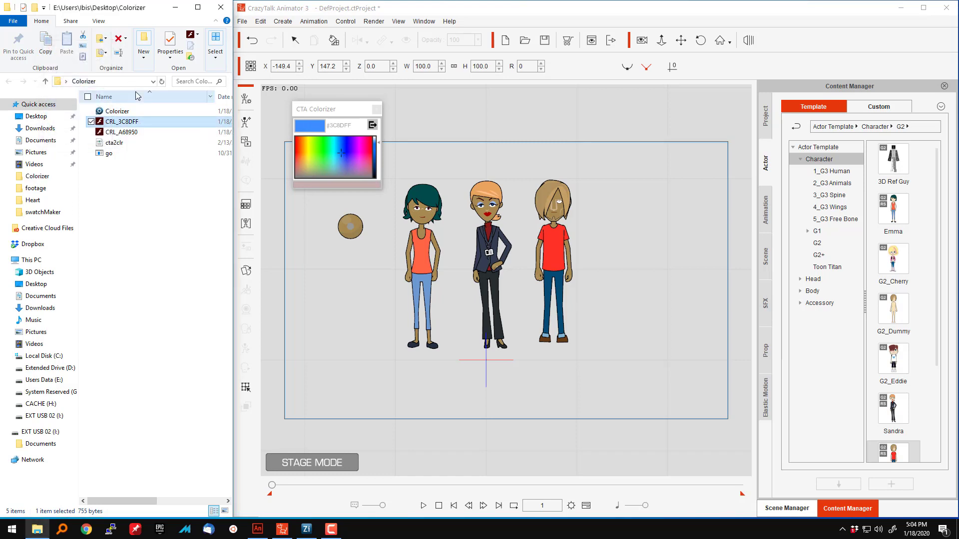
Place the CRL_3C8DFF swatch on the stage below the brown swatch and open it in Composer mode.
drag(133, 125, 347, 287)
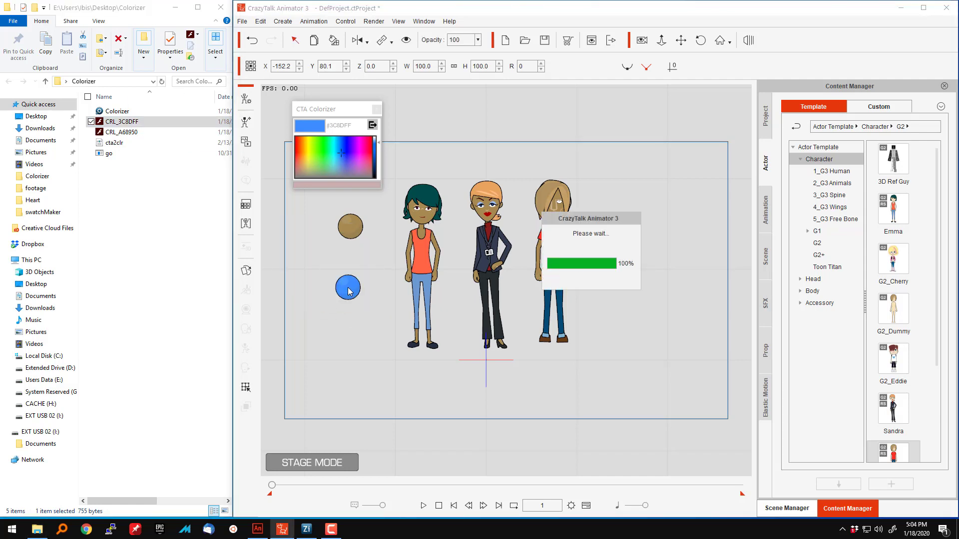
click(245, 101)
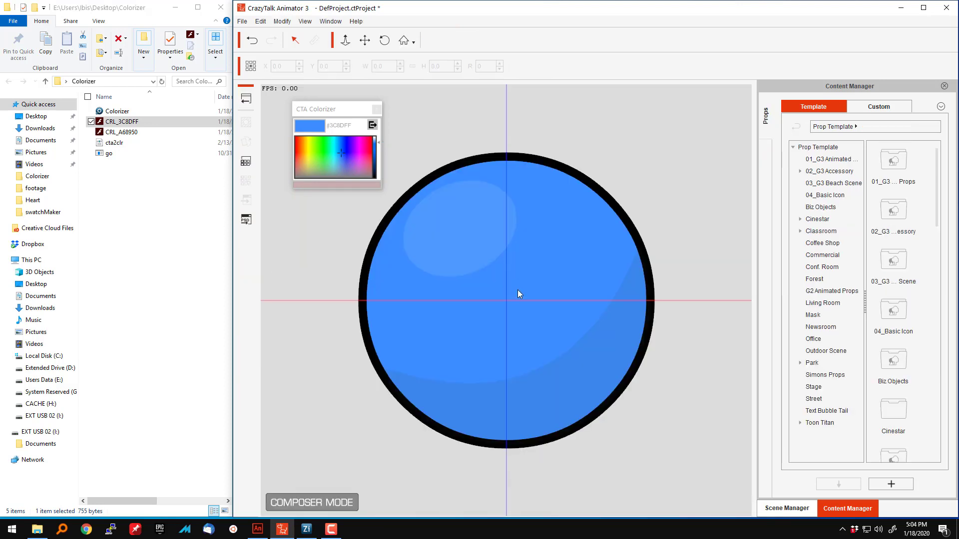
Assign the blue swatch's index 0 style to the Skin01 vector group and return to the stage.
click(521, 284)
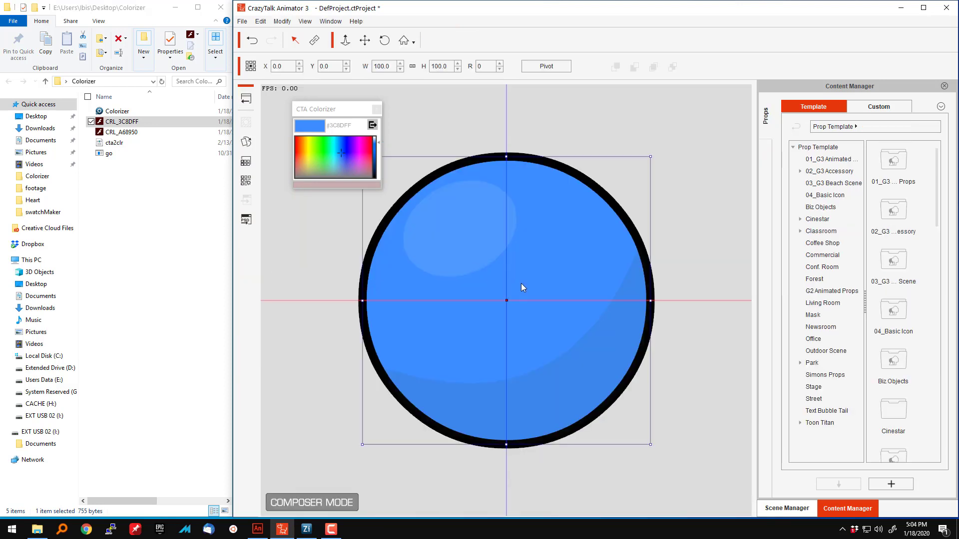
click(246, 180)
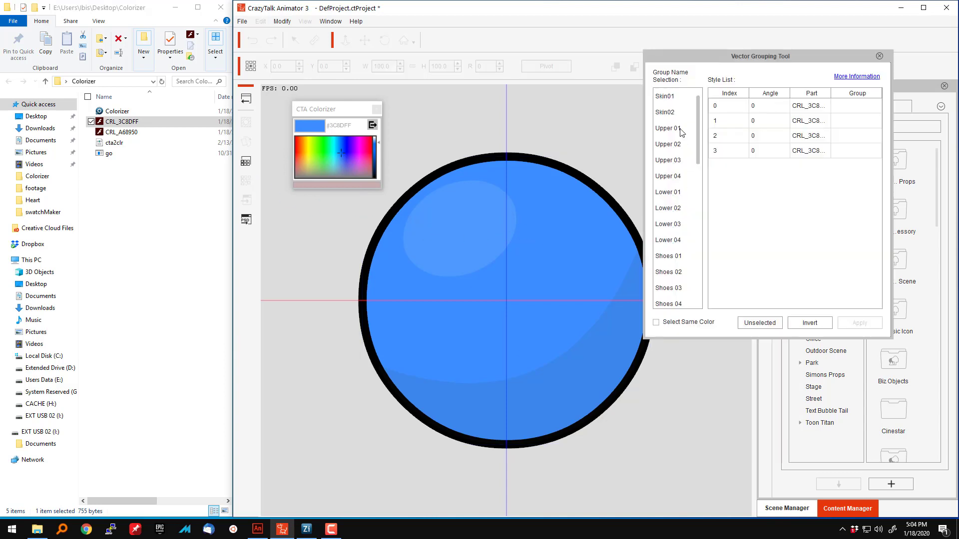
click(664, 98)
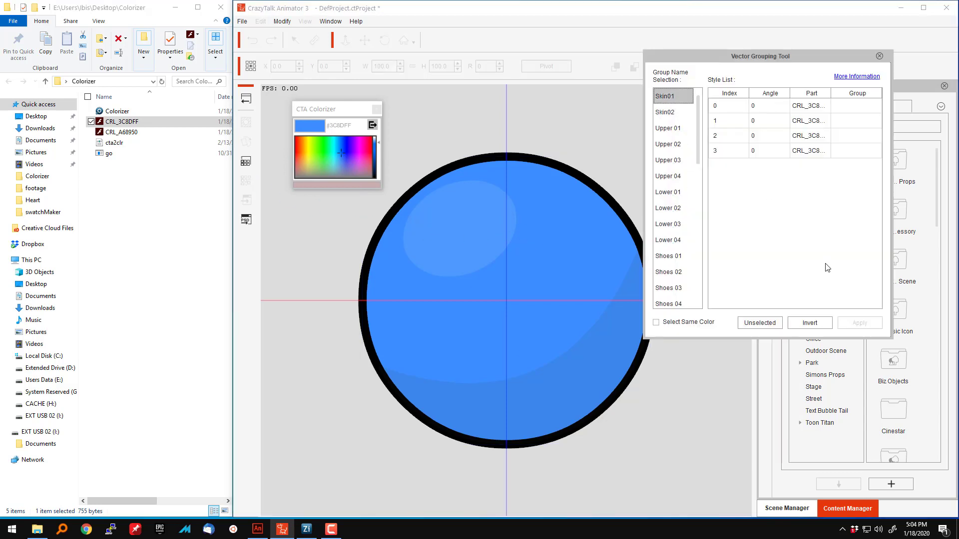
click(841, 135)
click(840, 105)
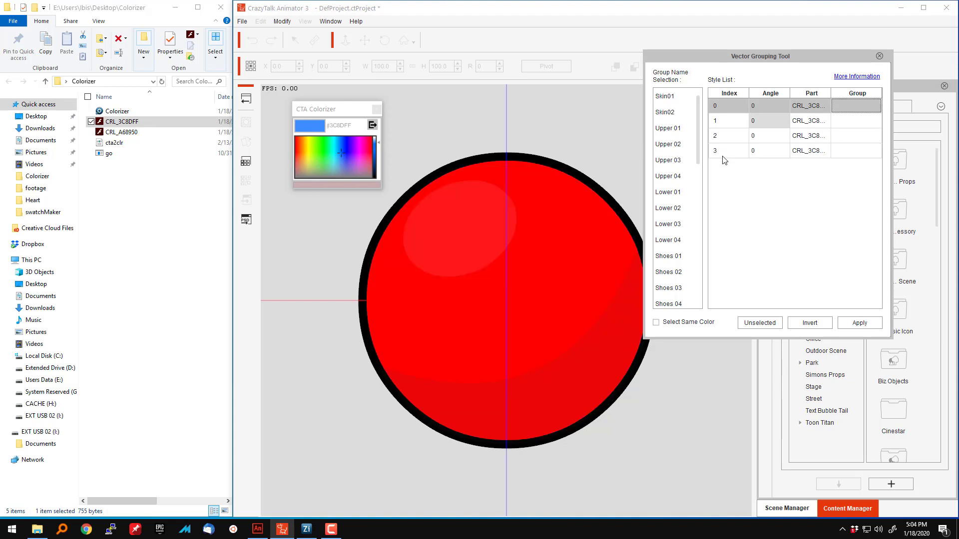
click(860, 323)
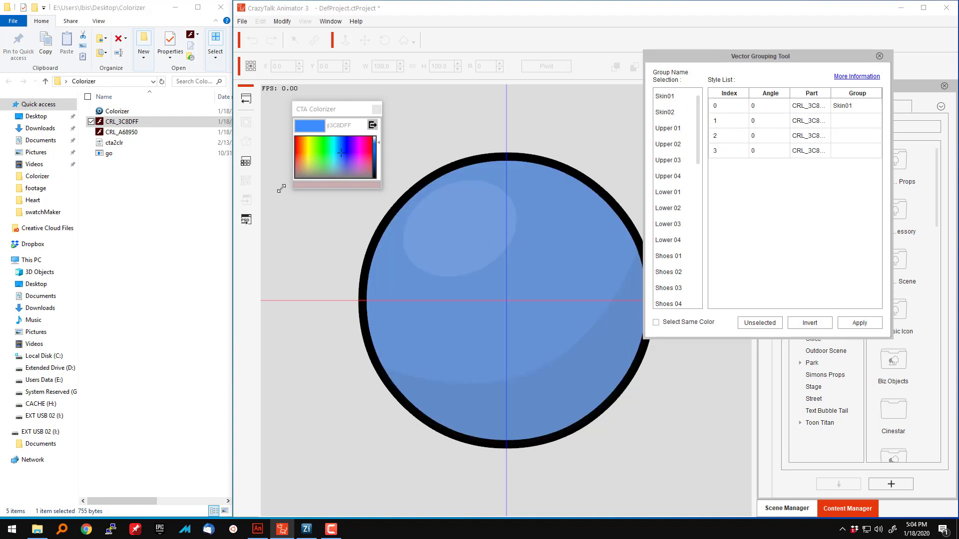
click(246, 99)
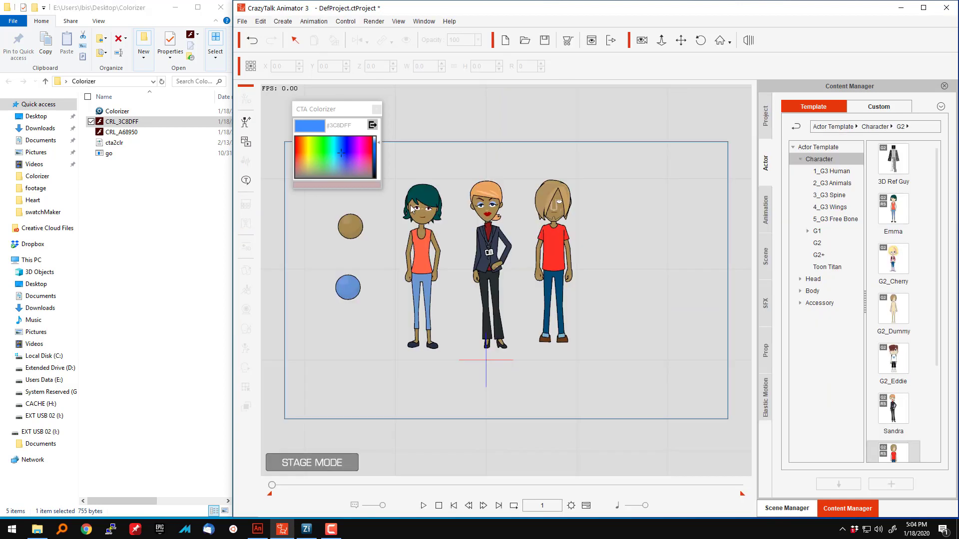
Apply the blue swatch's render style to the middle character.
click(348, 292)
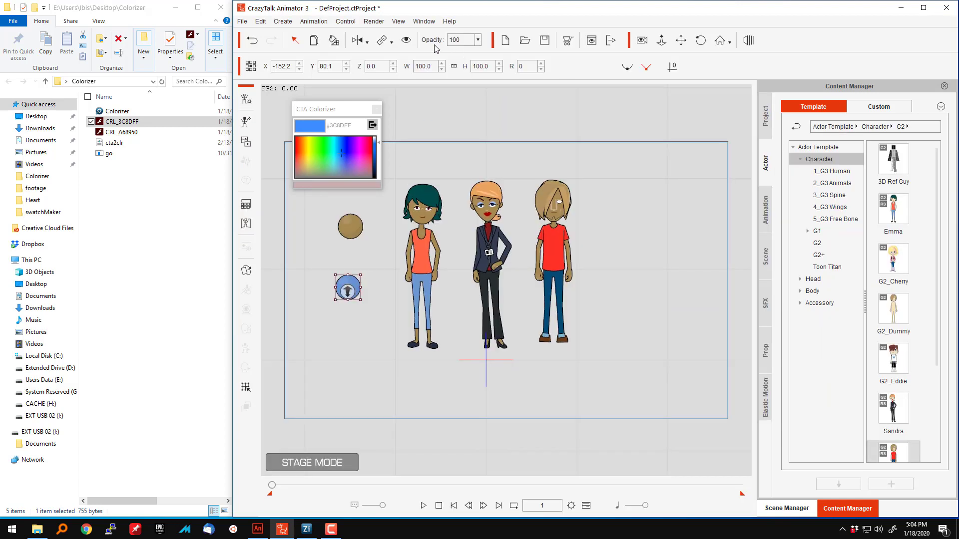
click(340, 44)
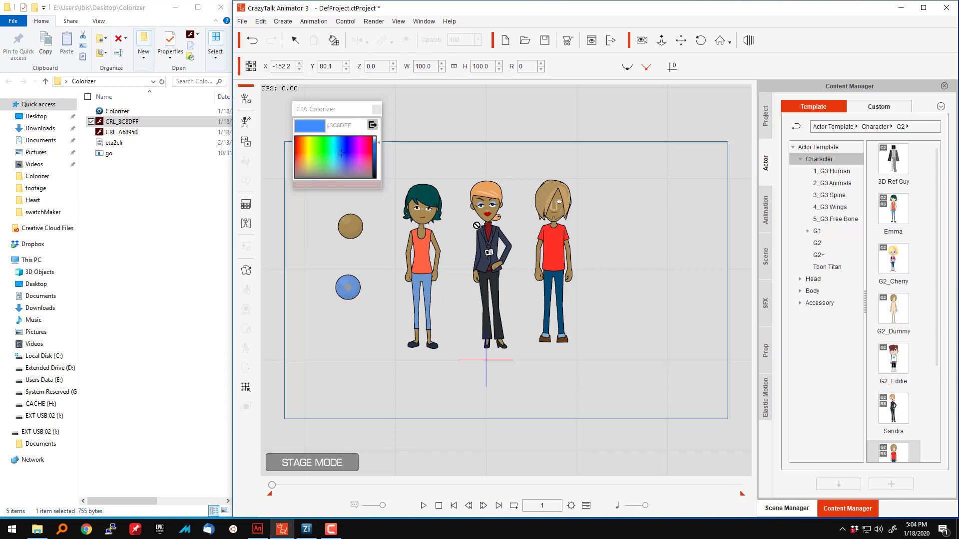
click(493, 201)
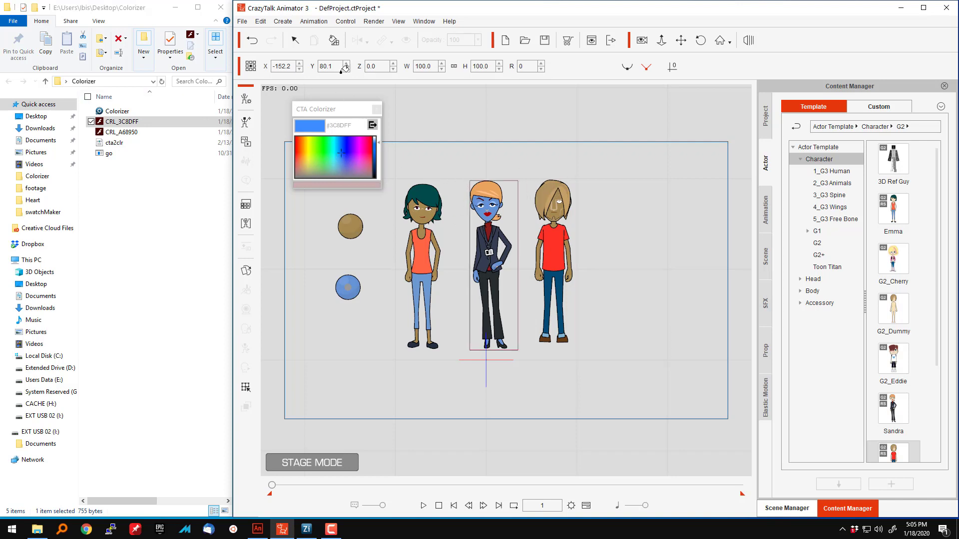
Delete the middle and right-hand characters and both colour swatches from the stage.
click(296, 41)
drag(611, 165, 484, 400)
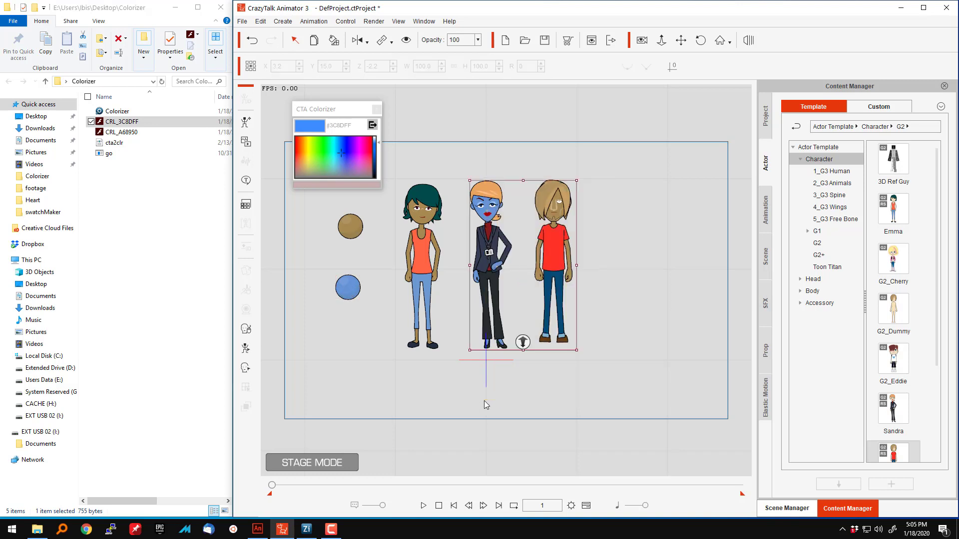
key(Delete)
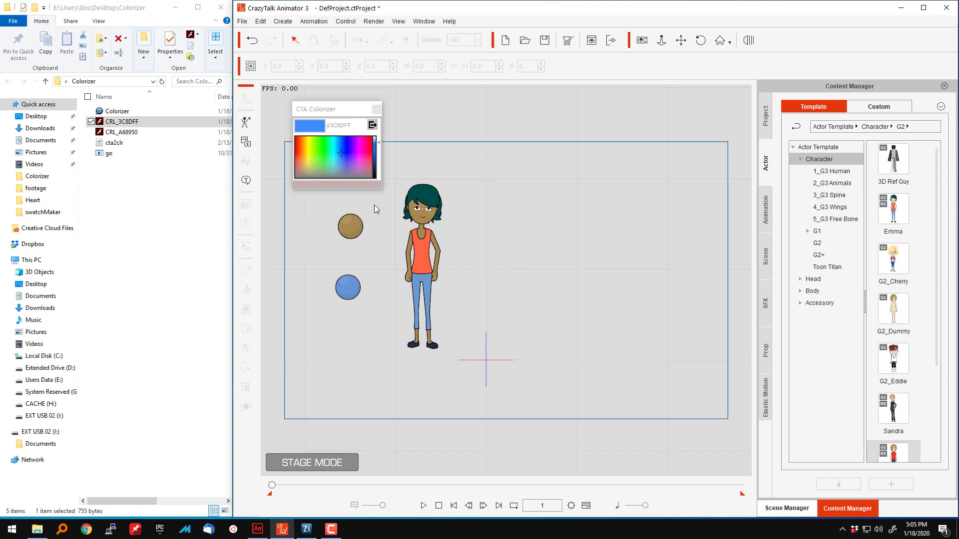
drag(357, 265, 324, 346)
key(Delete)
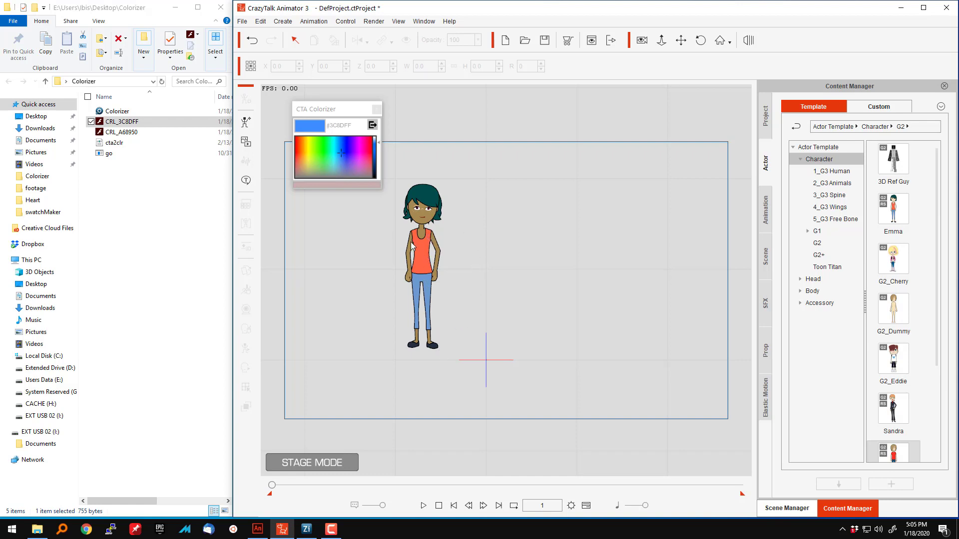
Delete the CRL_3C8DFF and CRL_A68950 swatch files from the Colorizer folder.
click(152, 133)
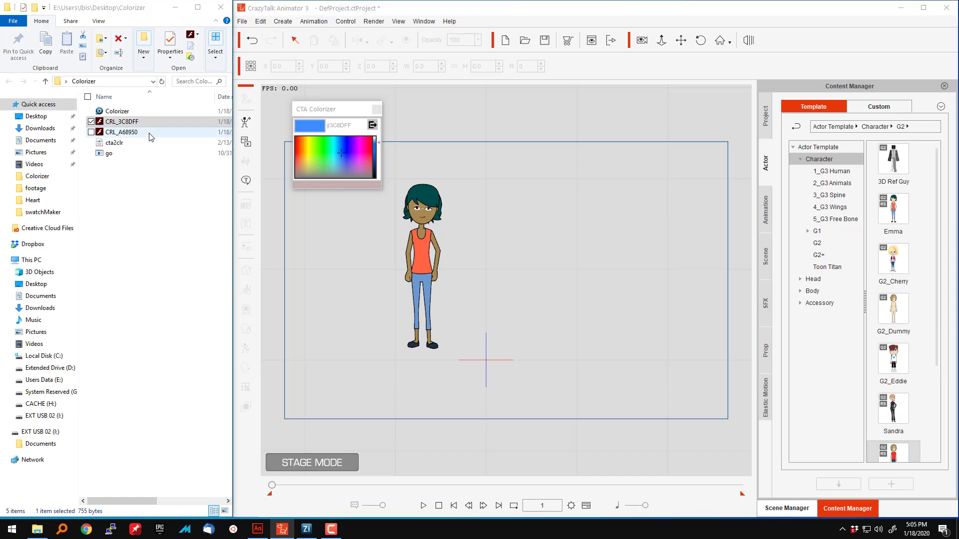
shift+click(148, 111)
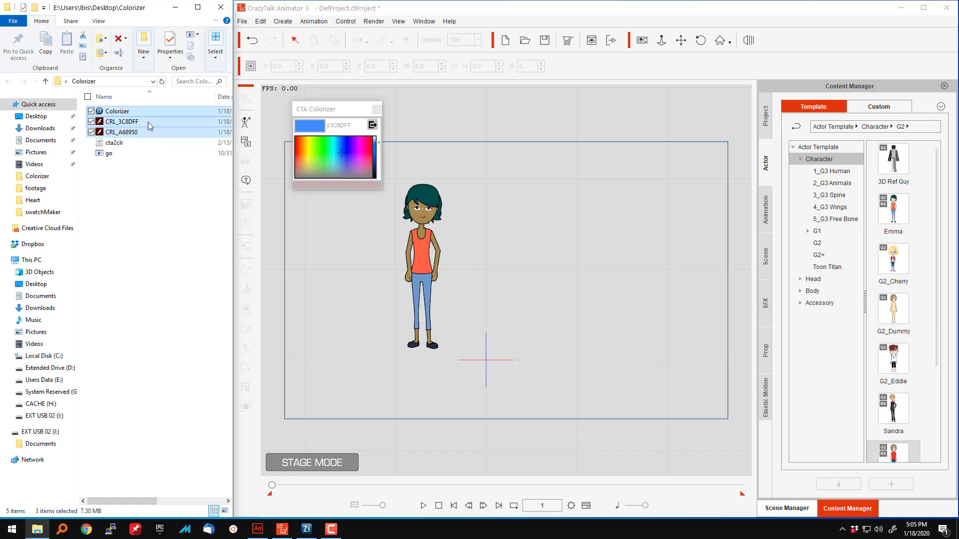
click(155, 163)
shift+click(146, 124)
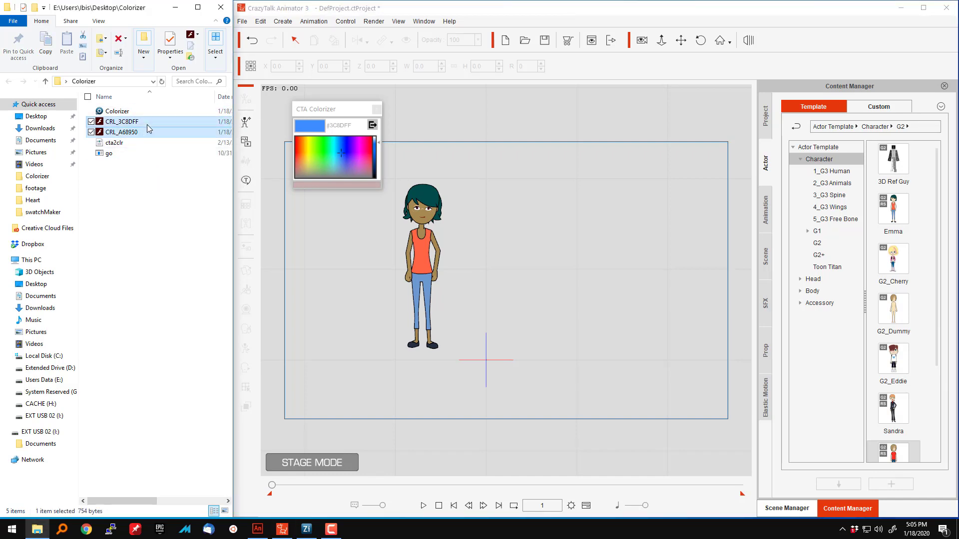
key(Delete)
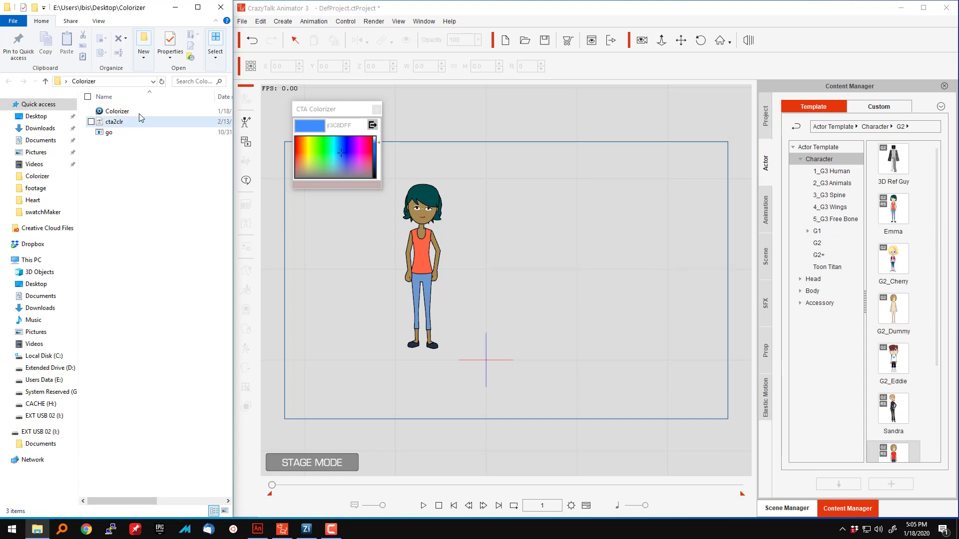
Choose the pale yellow #D6D68D in CTA Colorizer and export it as a swatch file.
click(345, 163)
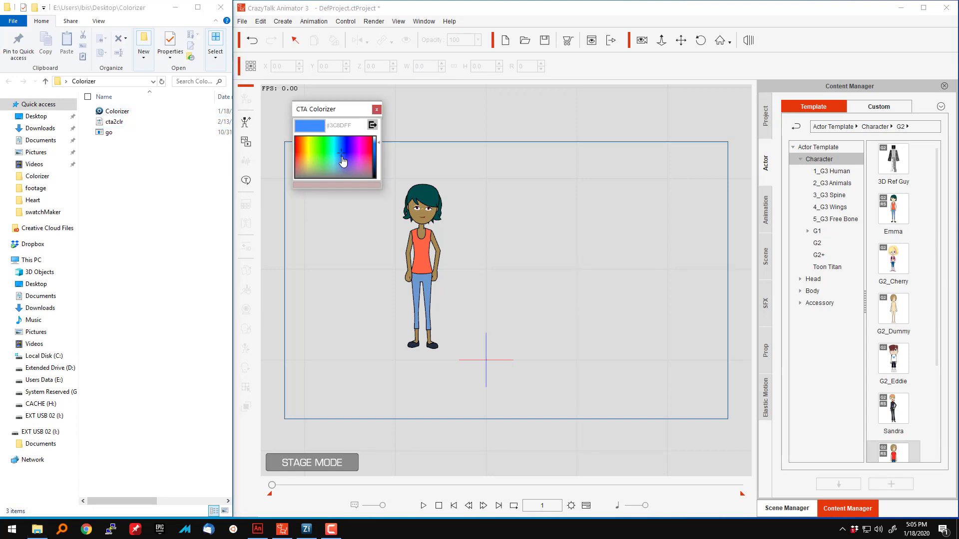
click(325, 144)
drag(310, 147, 308, 171)
mouse_move(381, 146)
mouse_down()
mouse_move(382, 159)
mouse_move(384, 148)
mouse_up()
click(372, 125)
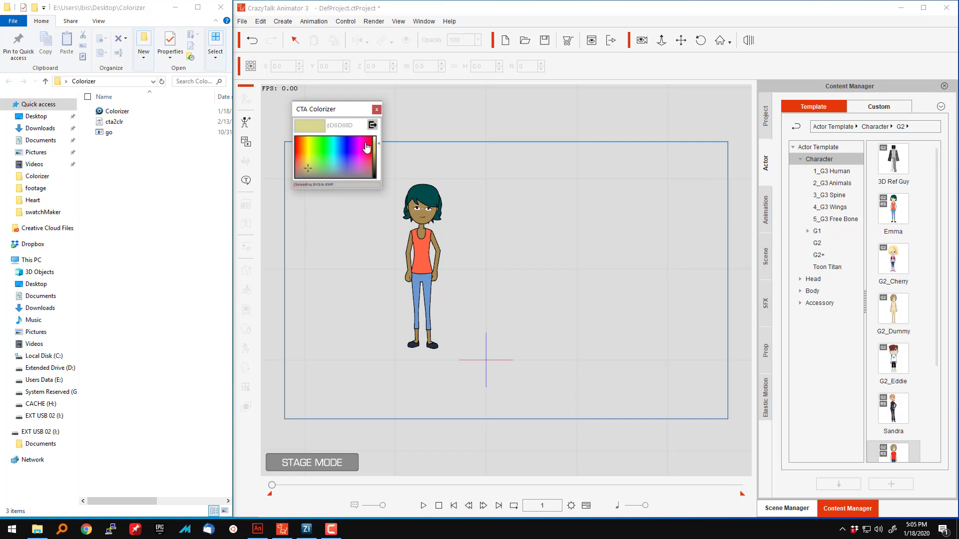
Place the CRL_D6D68D swatch on the stage beside the character's head and open it in Composer mode.
drag(120, 121, 360, 249)
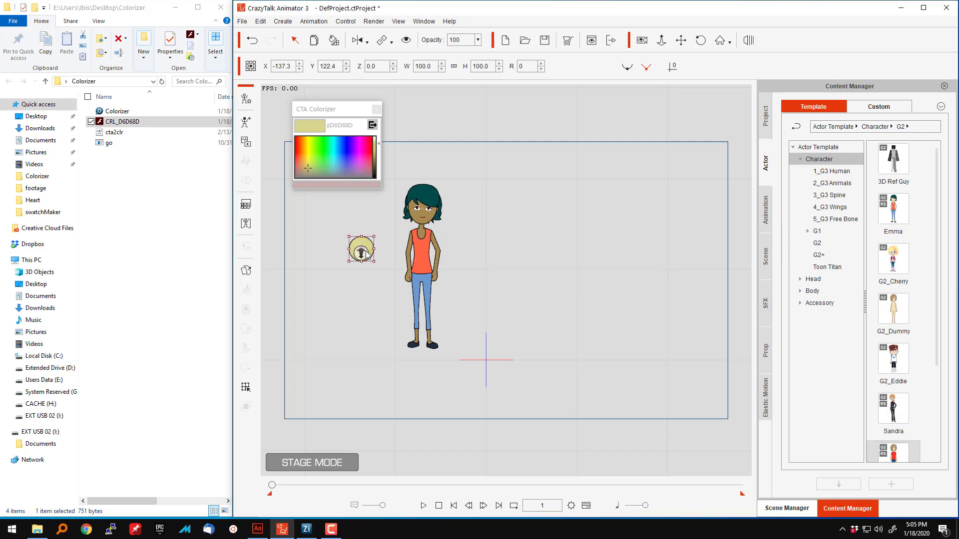
drag(361, 240, 340, 205)
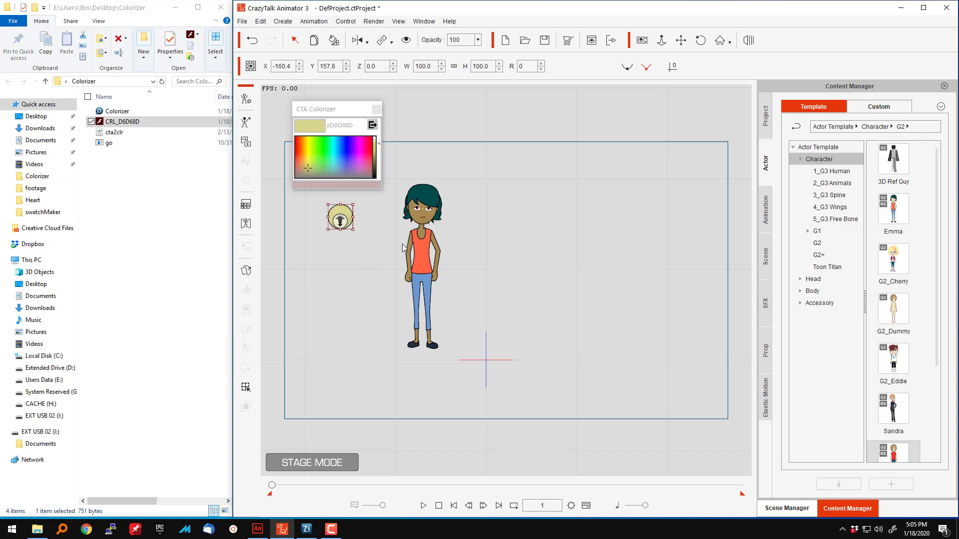
click(242, 101)
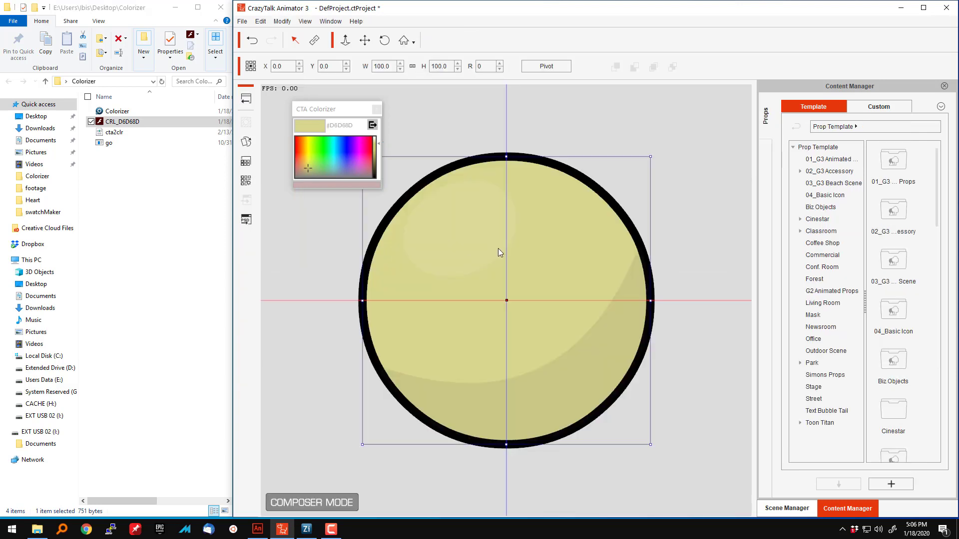
Assign the yellow swatch's index 0 style to the Skin01 vector group and close the Vector Grouping Tool.
click(247, 181)
click(856, 106)
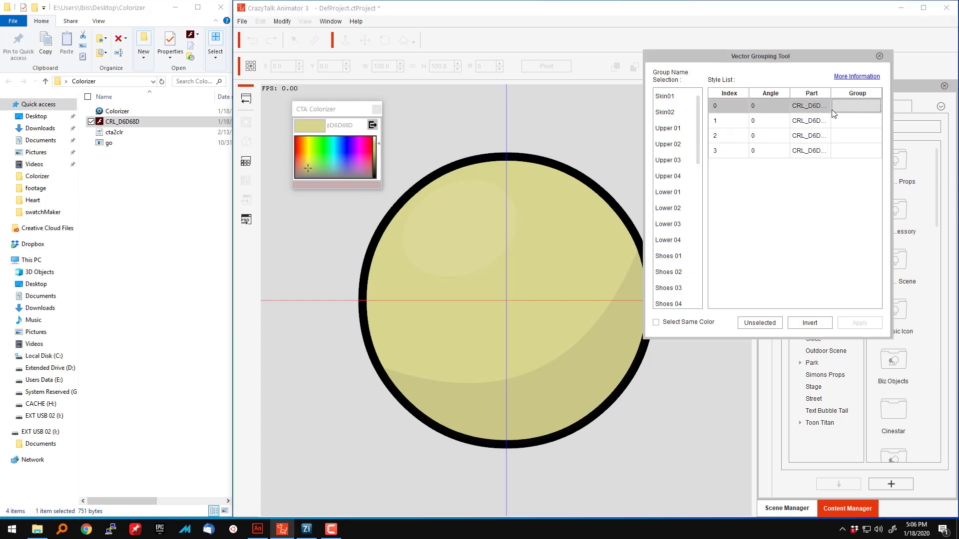
click(672, 100)
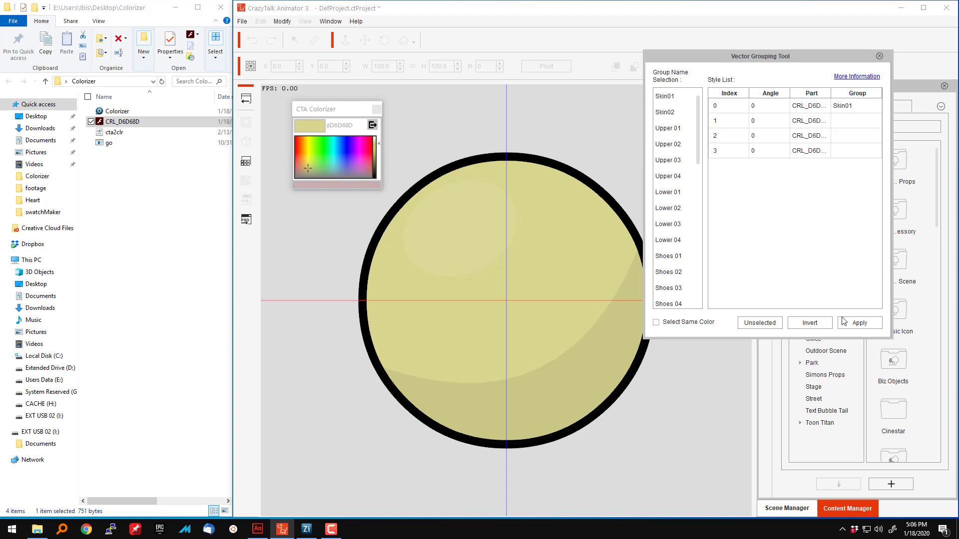
click(848, 327)
click(856, 327)
click(879, 55)
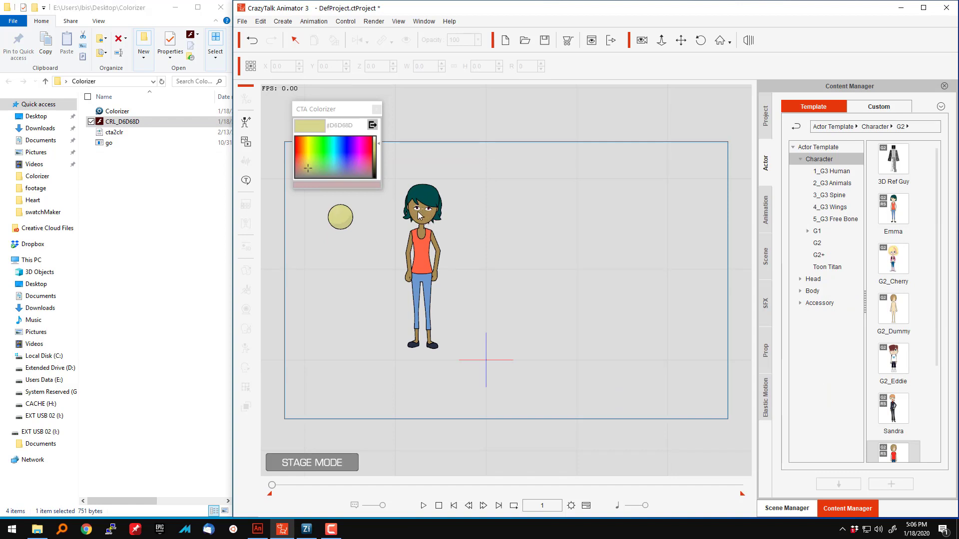
Open the remaining character in Composer mode and bring up the Sprite Editor for her right eye.
click(426, 220)
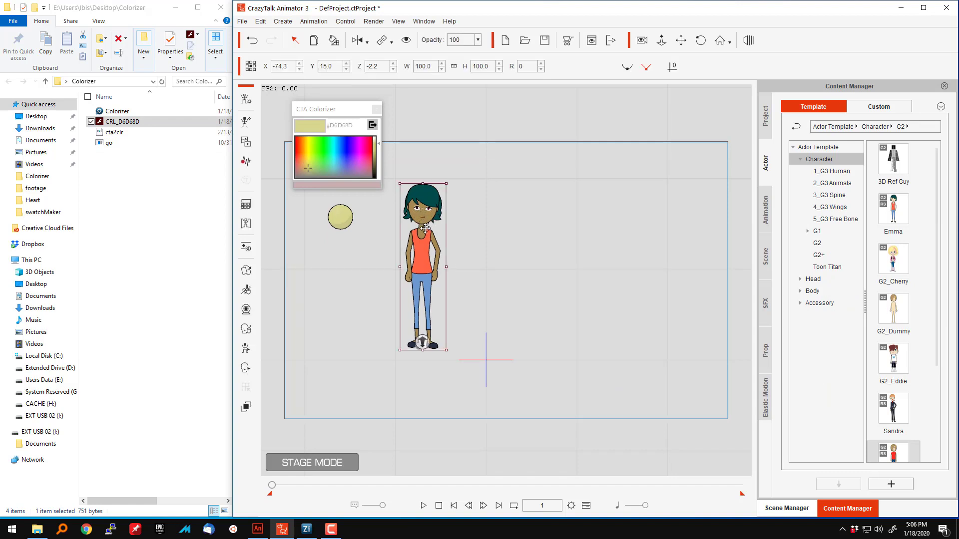
click(245, 100)
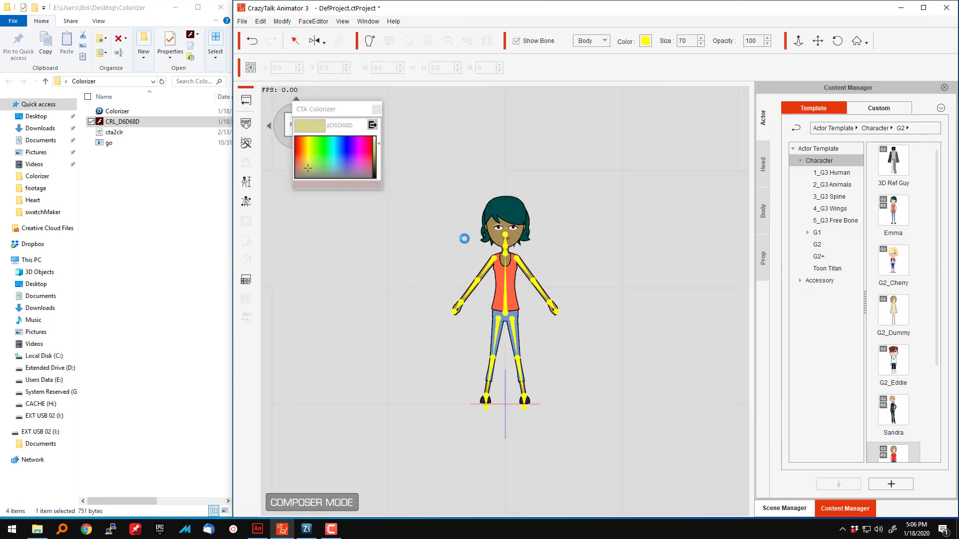
click(498, 231)
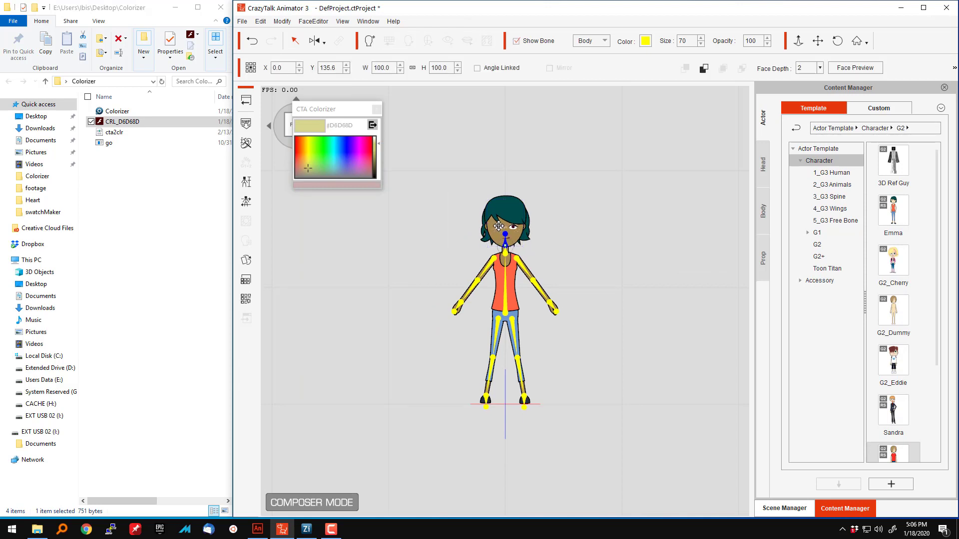
double_click(498, 227)
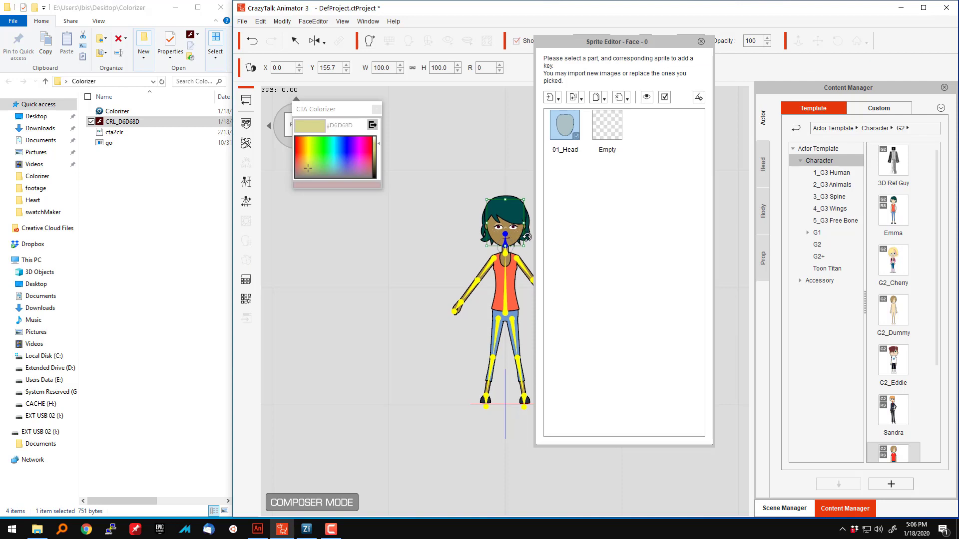
key(ctrl+z)
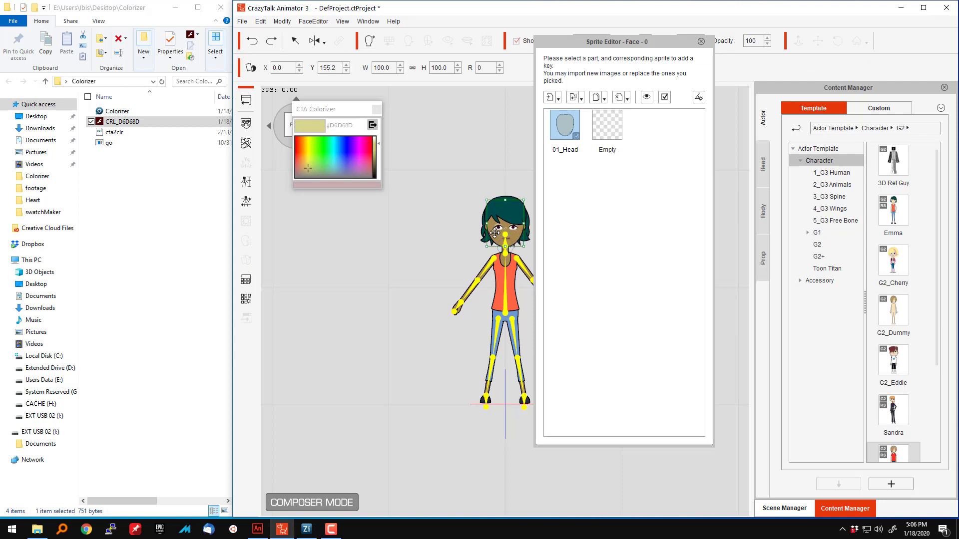
click(494, 233)
click(499, 227)
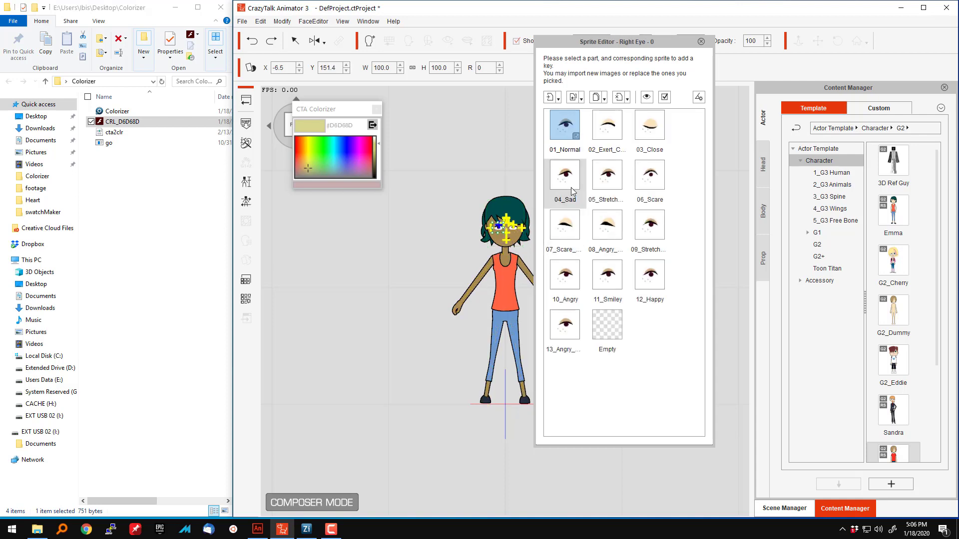
Examine the right eye's Eyelid, Eyeball and Skin02 styles in the Vector Grouping Tool.
click(246, 300)
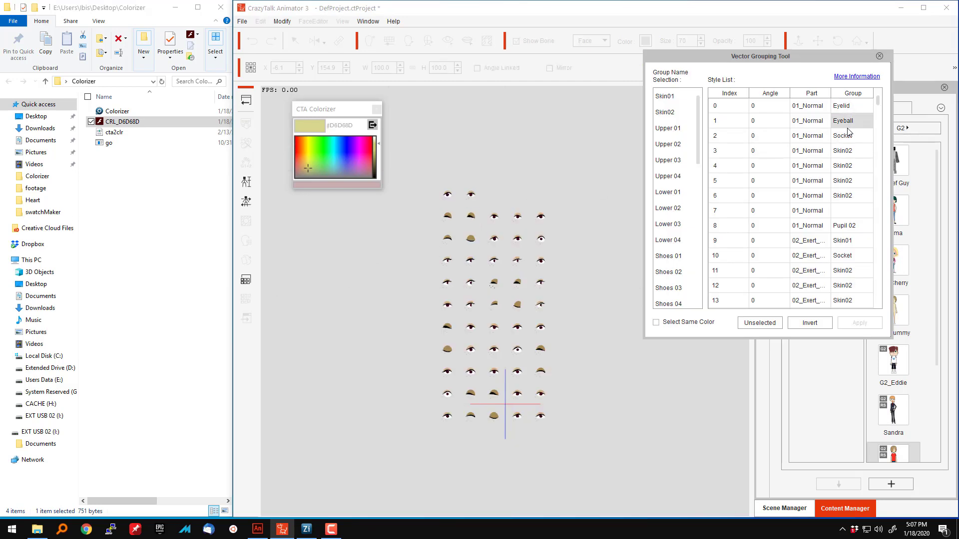
click(844, 106)
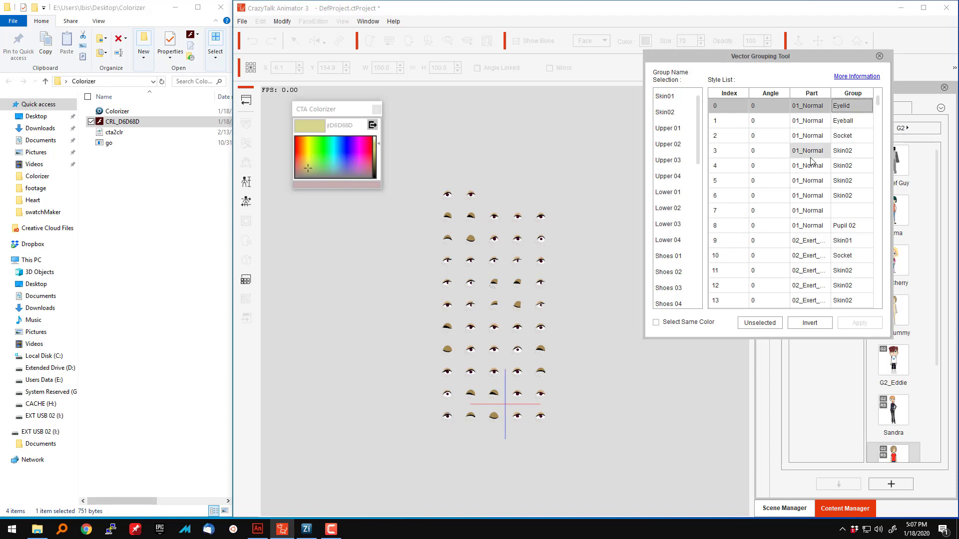
click(856, 127)
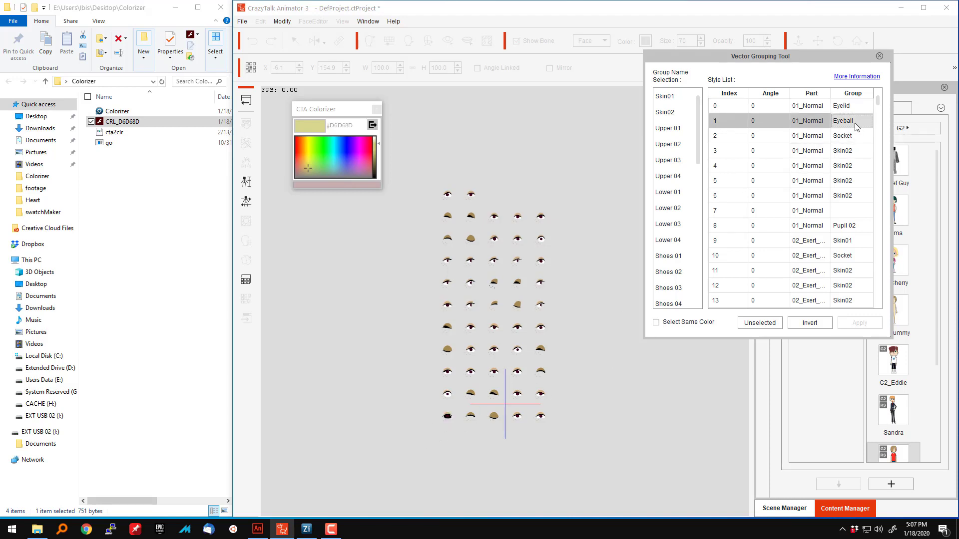
click(849, 153)
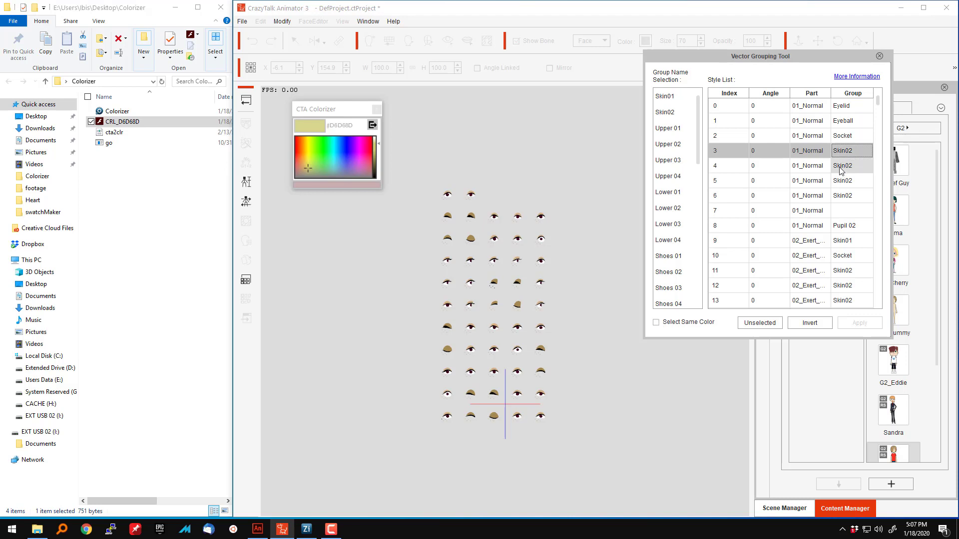
click(840, 169)
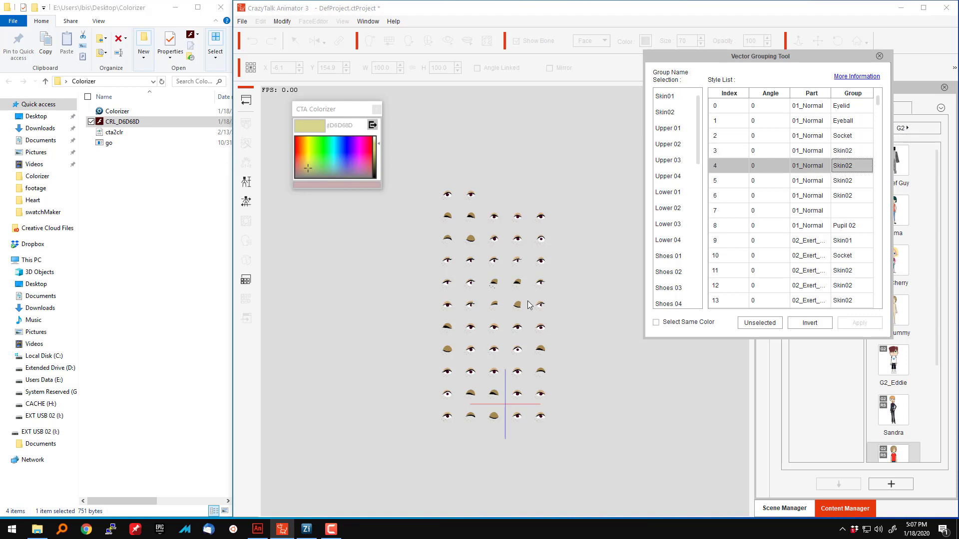
Examine the Skin02 styles at indices 5, 6 and 24 against the freckles below the eye sprites.
scroll(489, 311, up, 5)
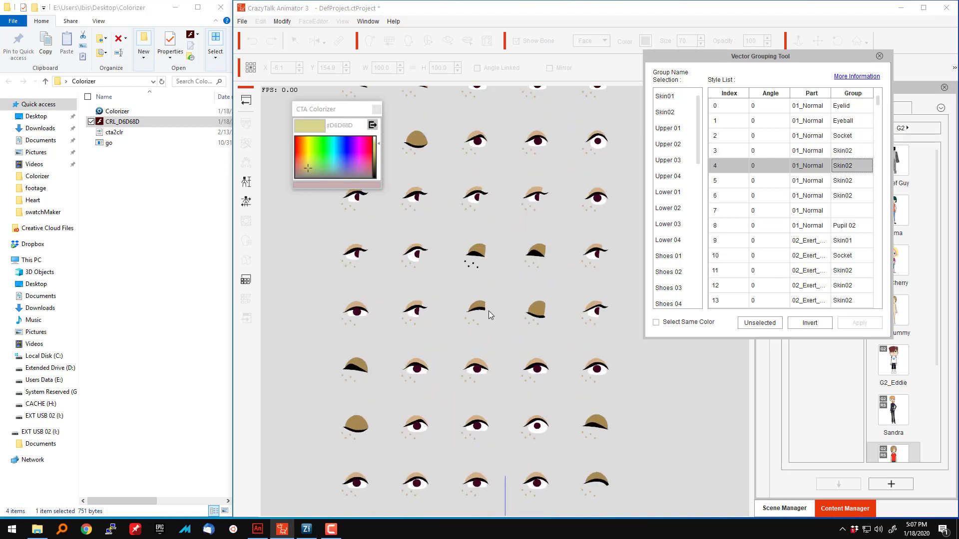
click(850, 183)
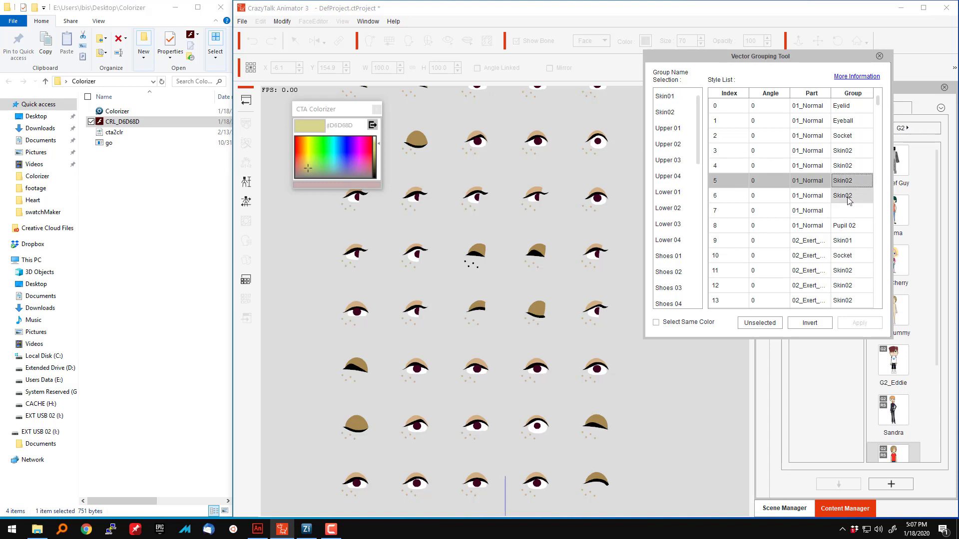
click(846, 197)
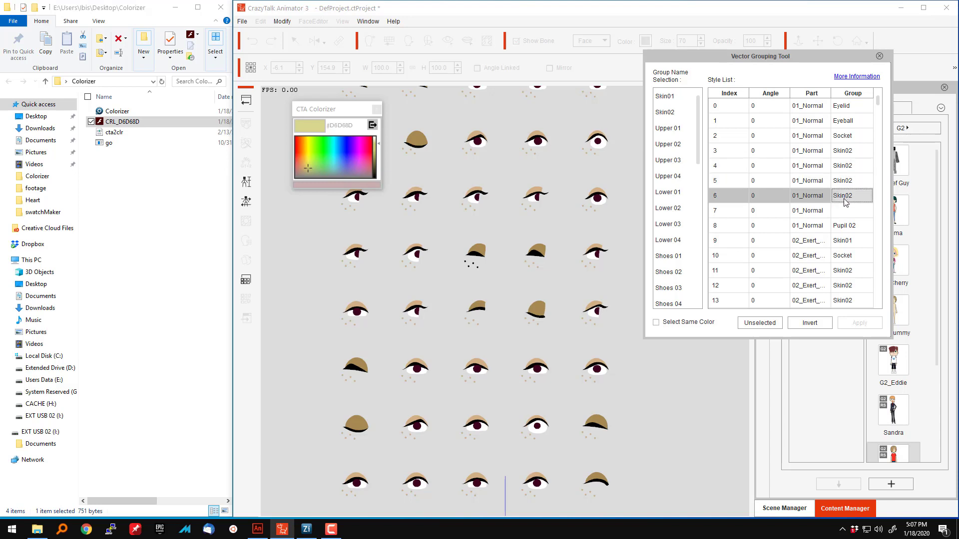
scroll(852, 264, down, 4)
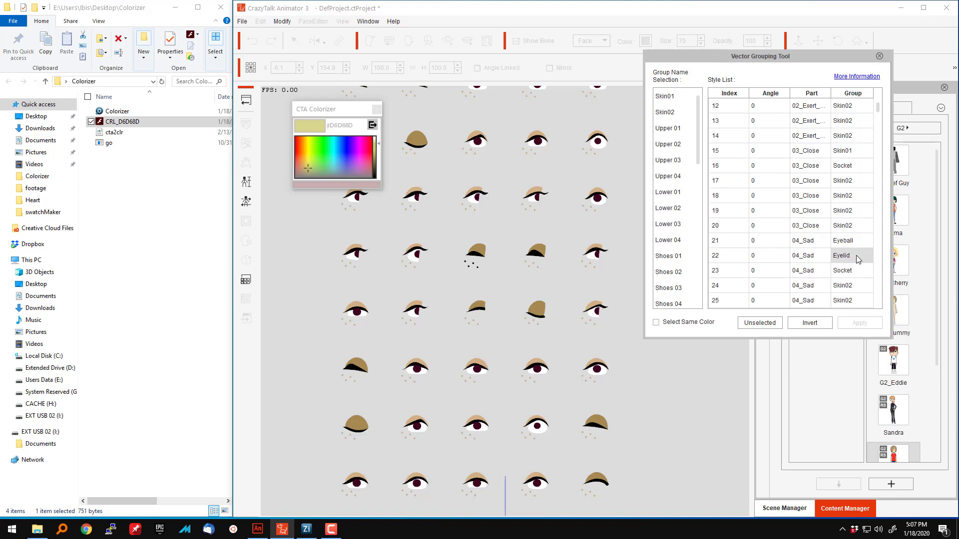
click(849, 286)
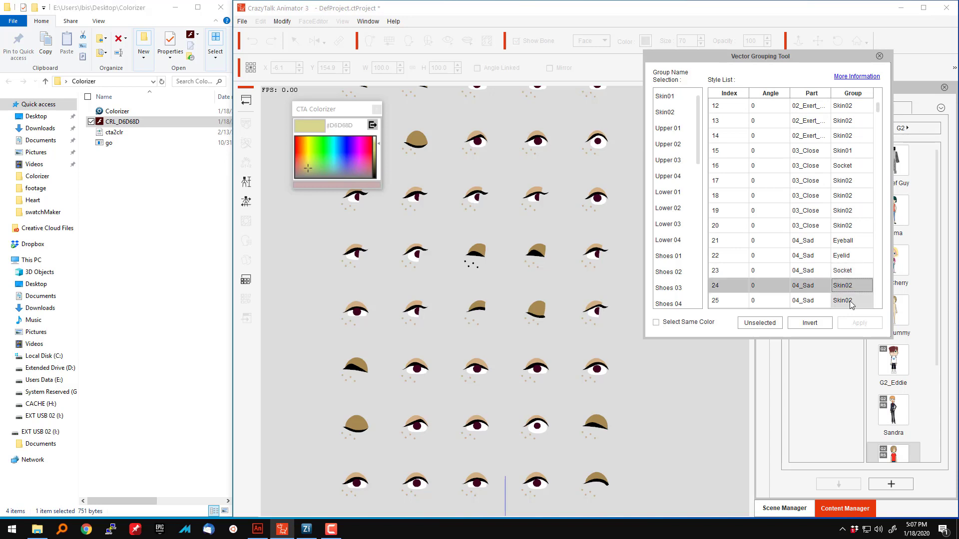
Highlight all styles that share the Skin02 colour with Select Same Color and inspect the freckles across every eye sprite.
click(760, 323)
click(656, 322)
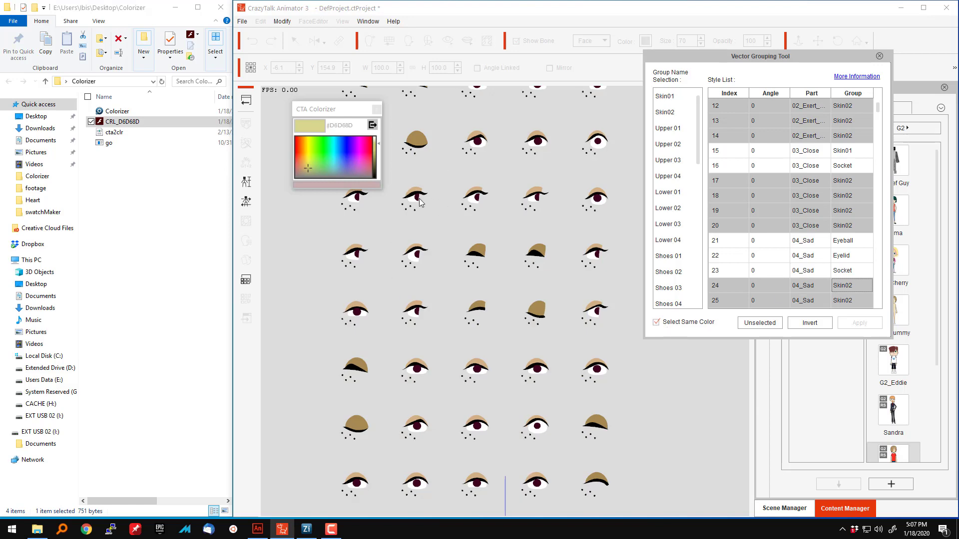
scroll(481, 169, up, 2)
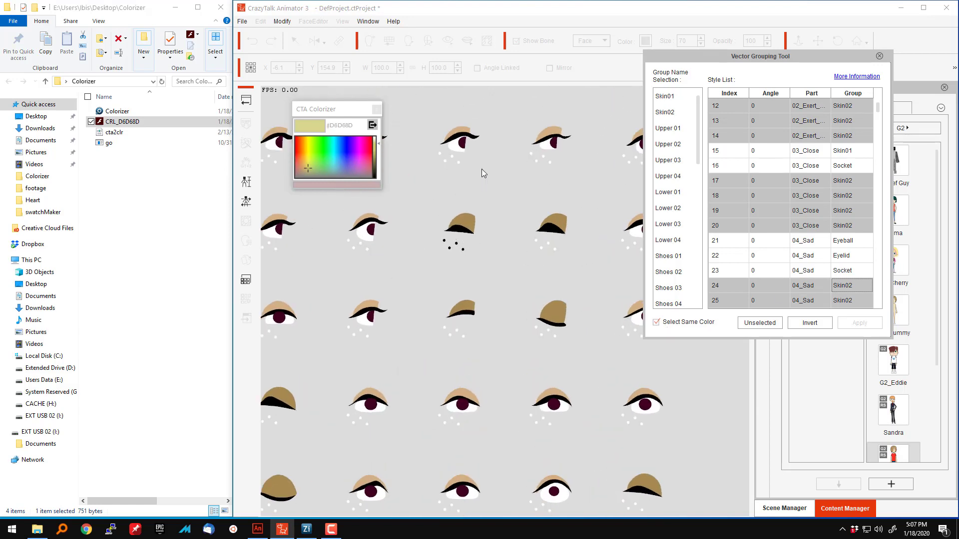
scroll(482, 169, down, 4)
scroll(483, 172, down, 2)
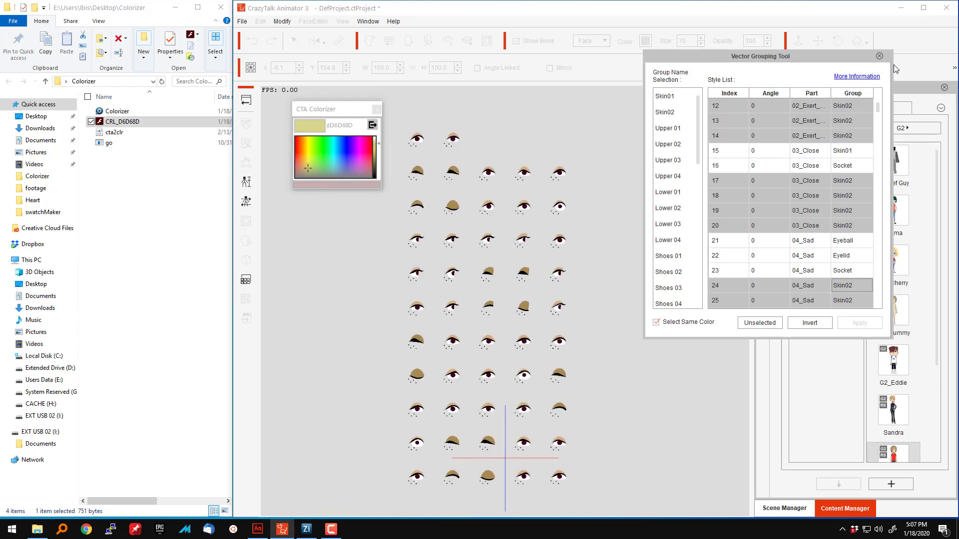
Close the Vector Grouping Tool, return to Stage mode and duplicate the yellow swatch directly below the original.
click(879, 56)
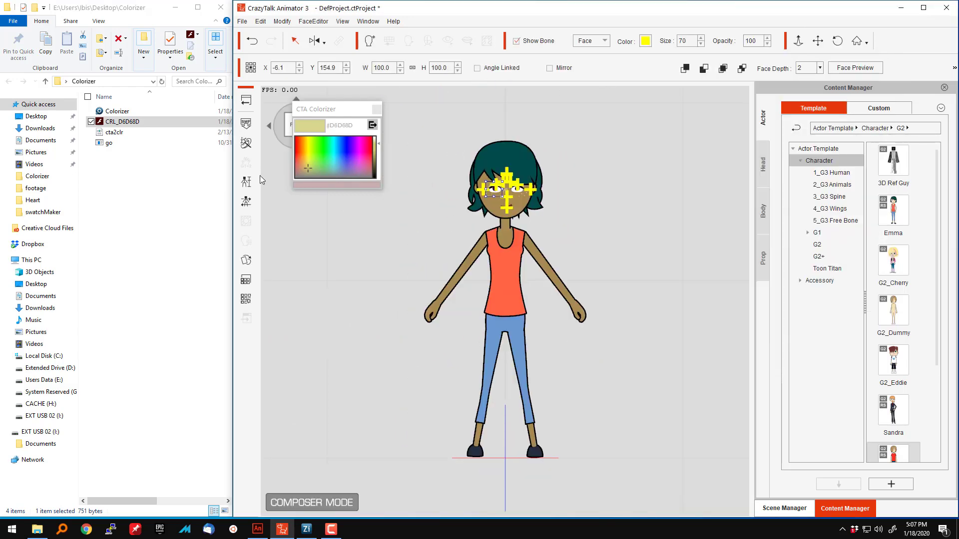
click(246, 99)
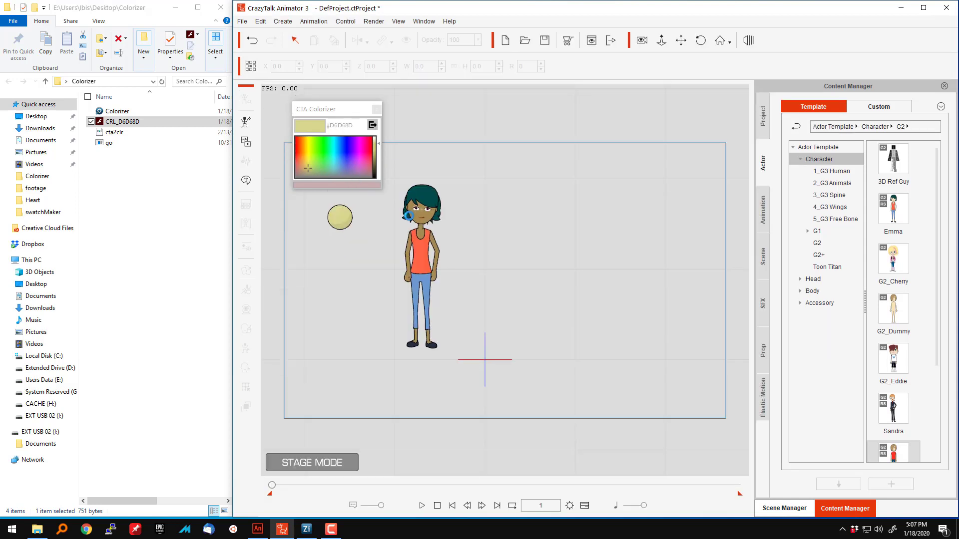
click(341, 220)
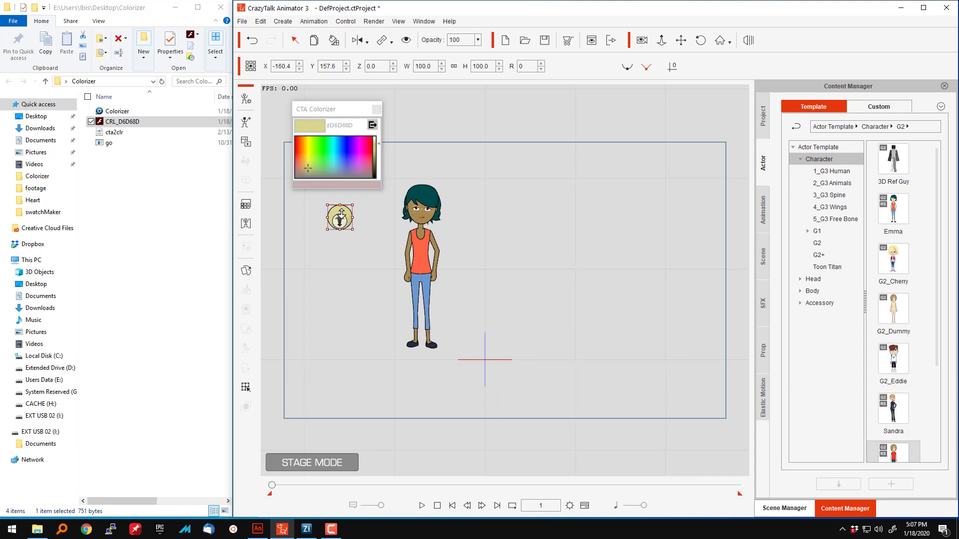
drag(346, 210, 346, 244)
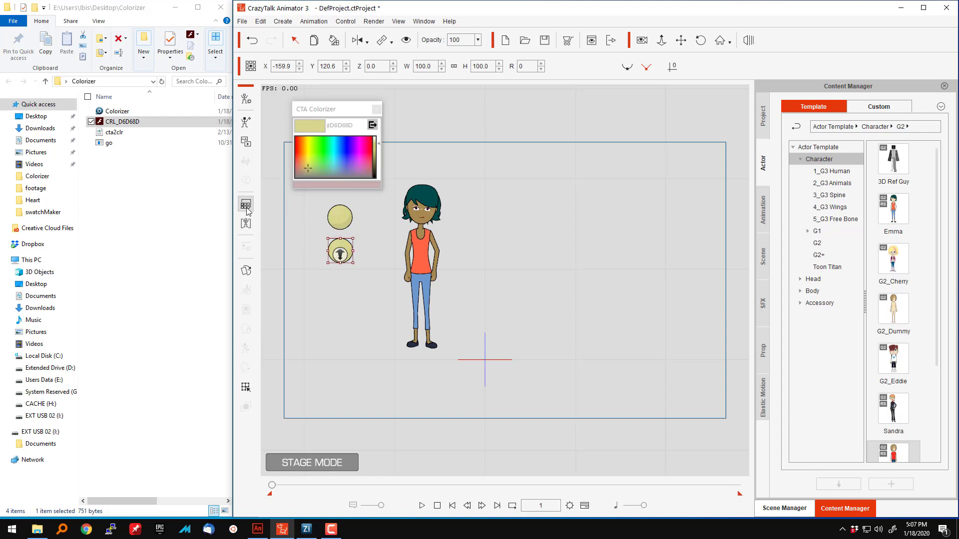
Open the duplicate swatch in Composer mode and assign its index 0 style to the Skin02 vector group.
click(245, 102)
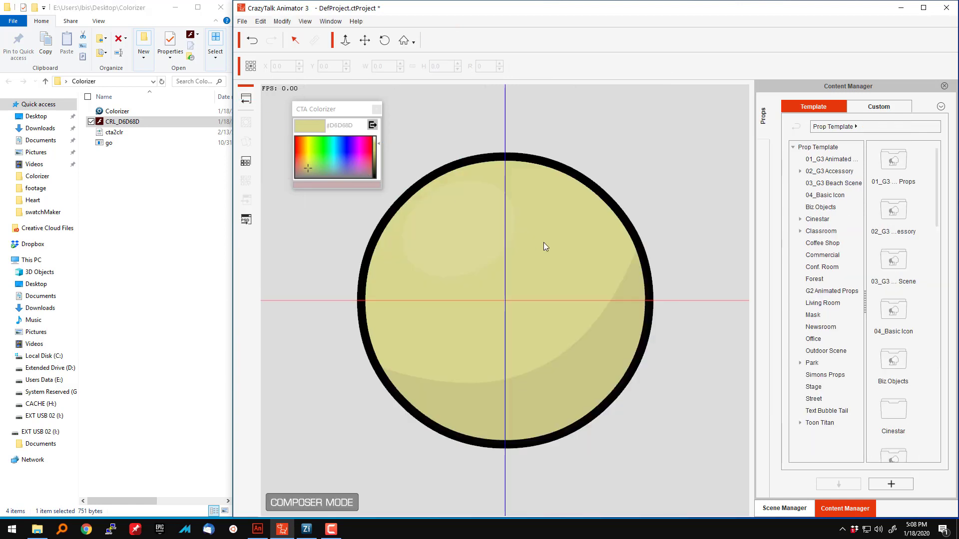
click(546, 246)
click(245, 180)
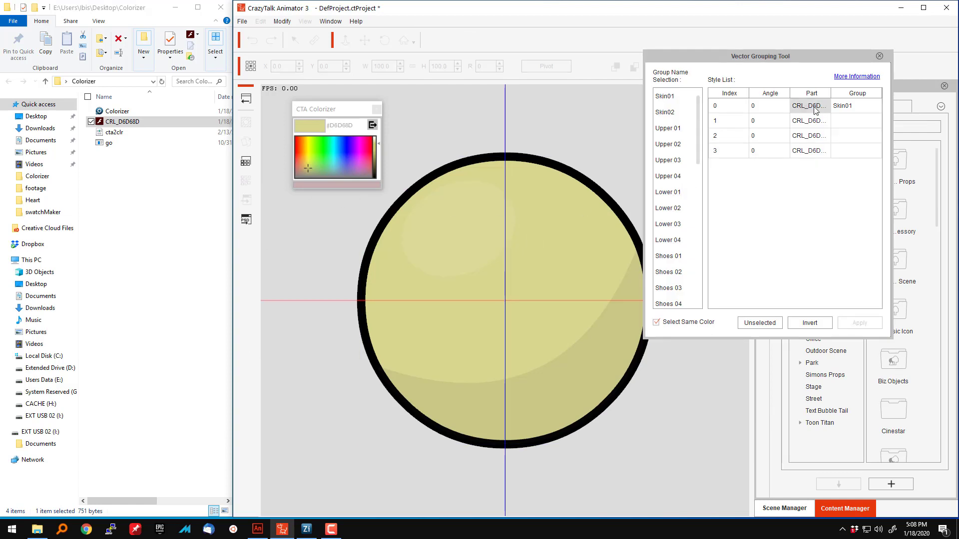
click(833, 108)
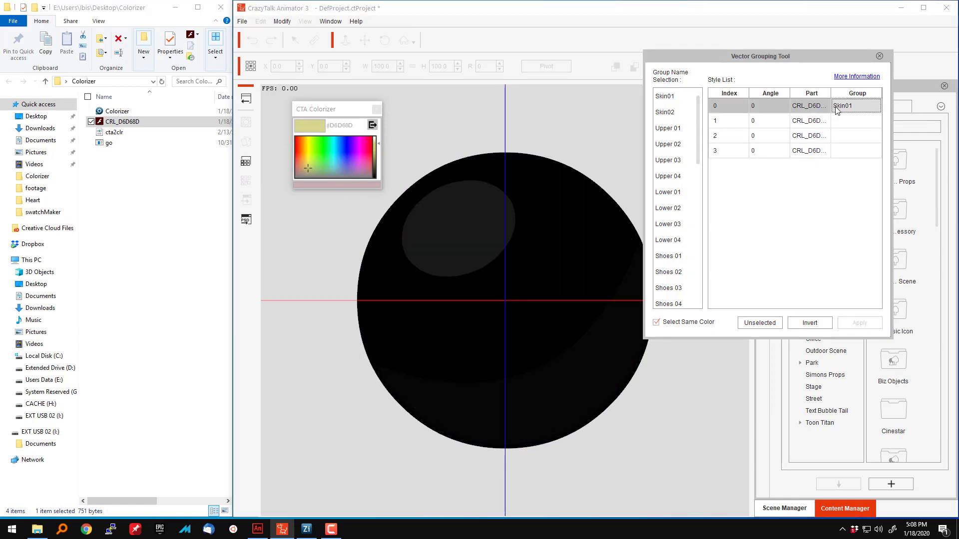
click(666, 114)
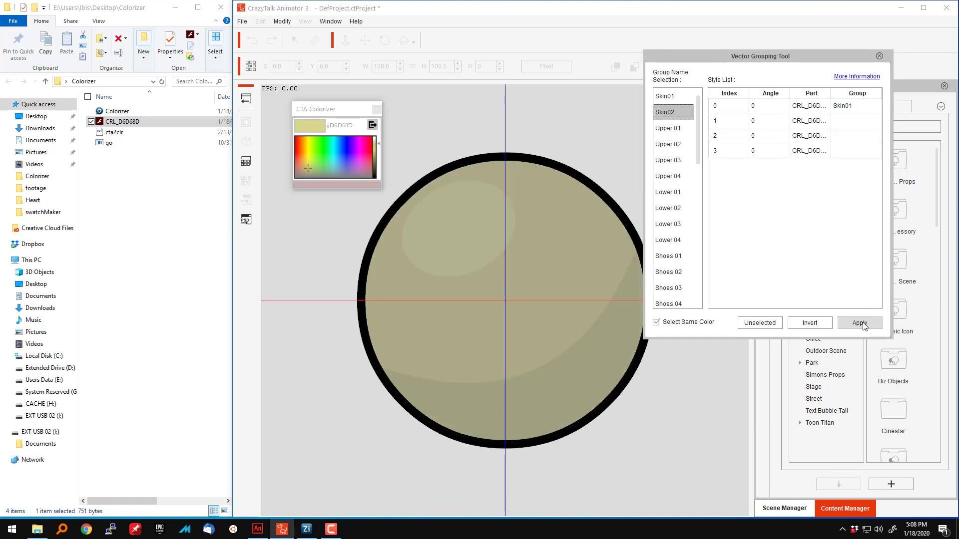
click(858, 322)
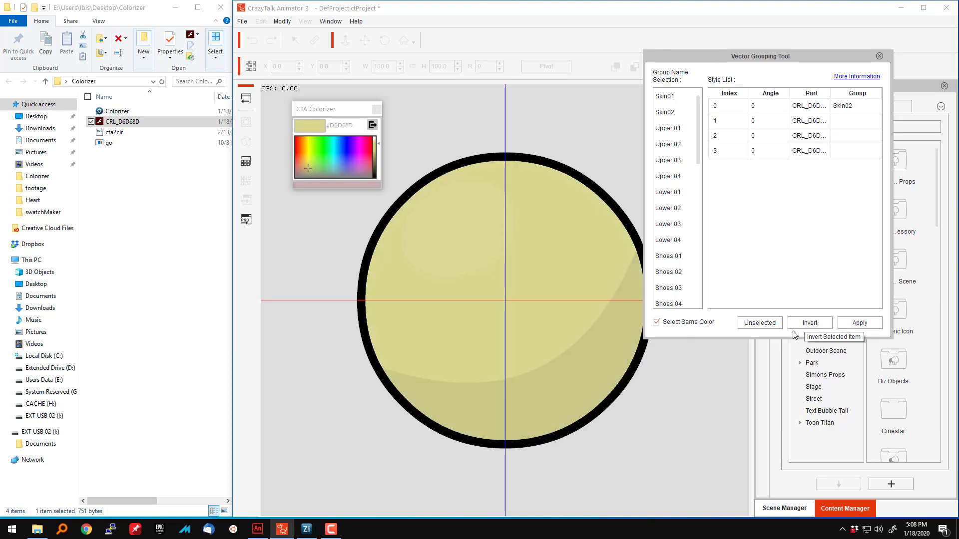
Return to Stage mode and set the duplicate swatch's Render Style brightness to -16.
click(249, 99)
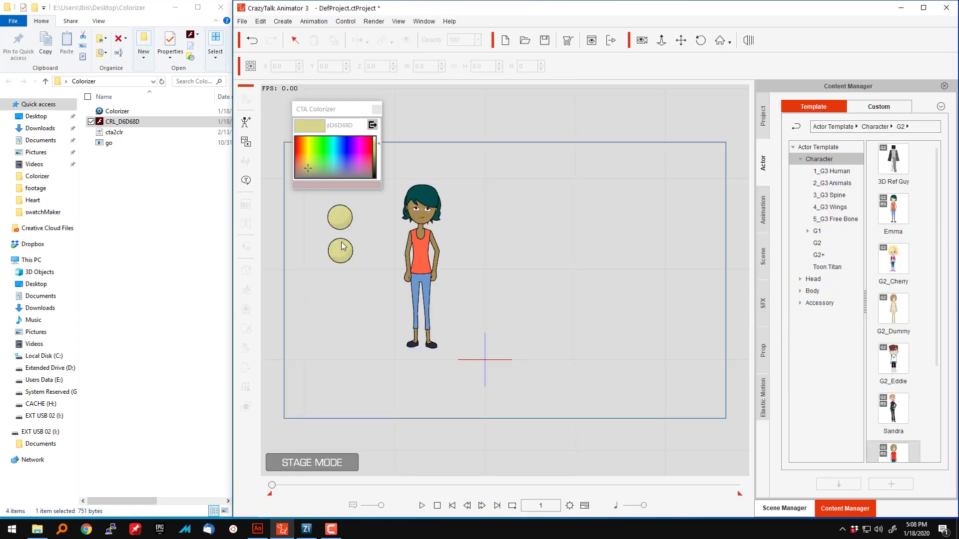
click(341, 253)
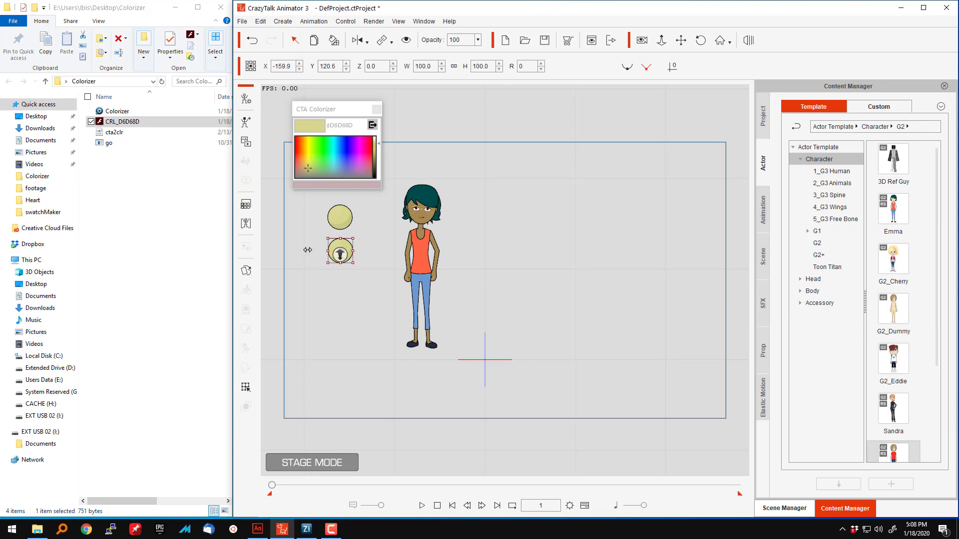
click(246, 204)
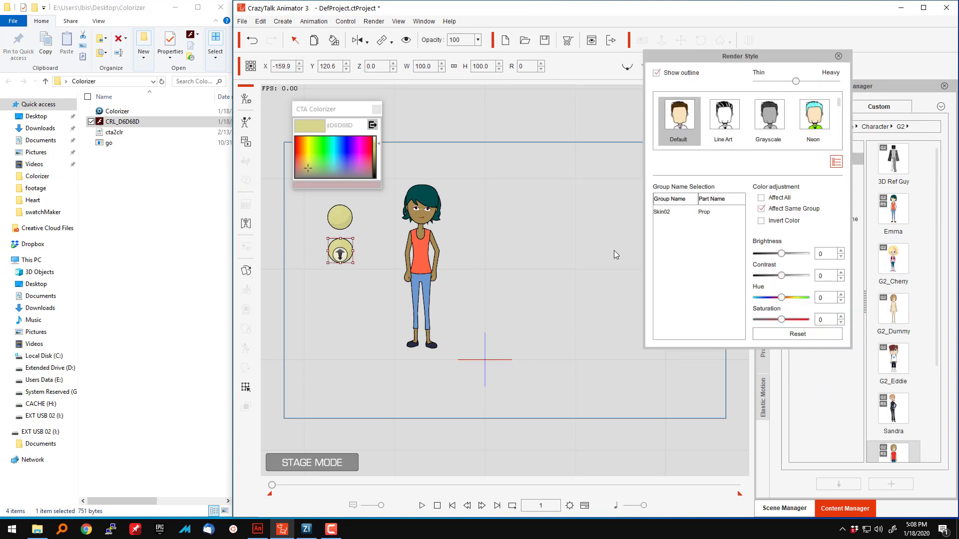
drag(782, 255, 778, 258)
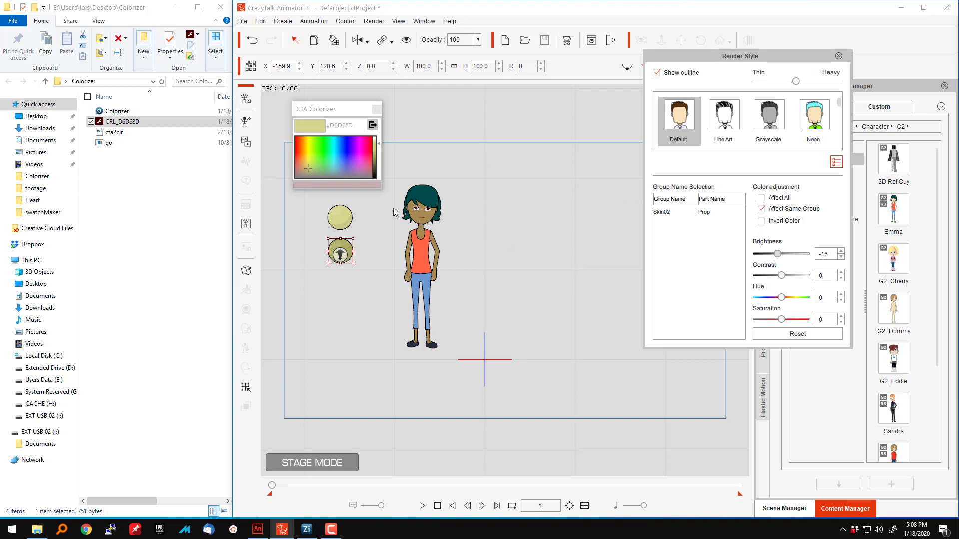
Apply the render styles of the darker Skin02 swatch and the lighter Skin01 swatch to the character.
click(335, 43)
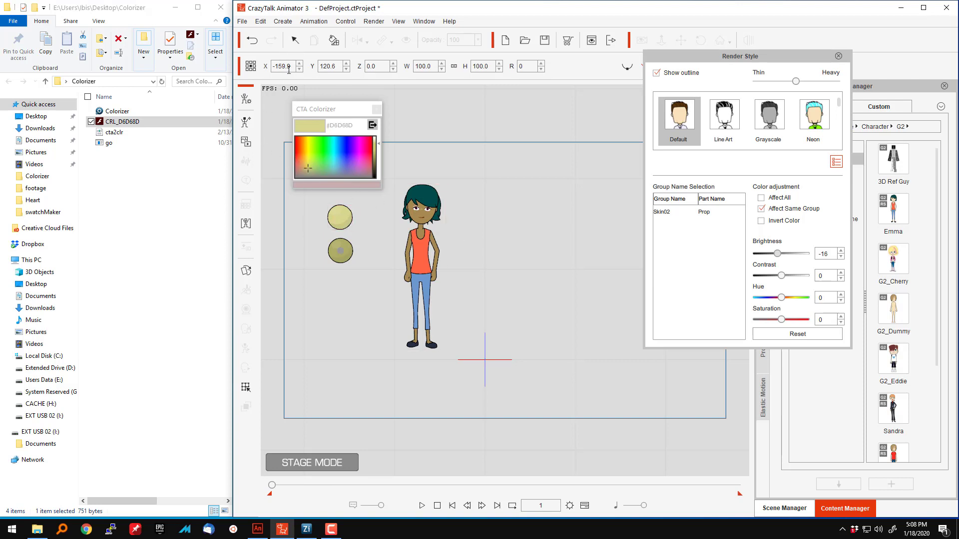
click(340, 219)
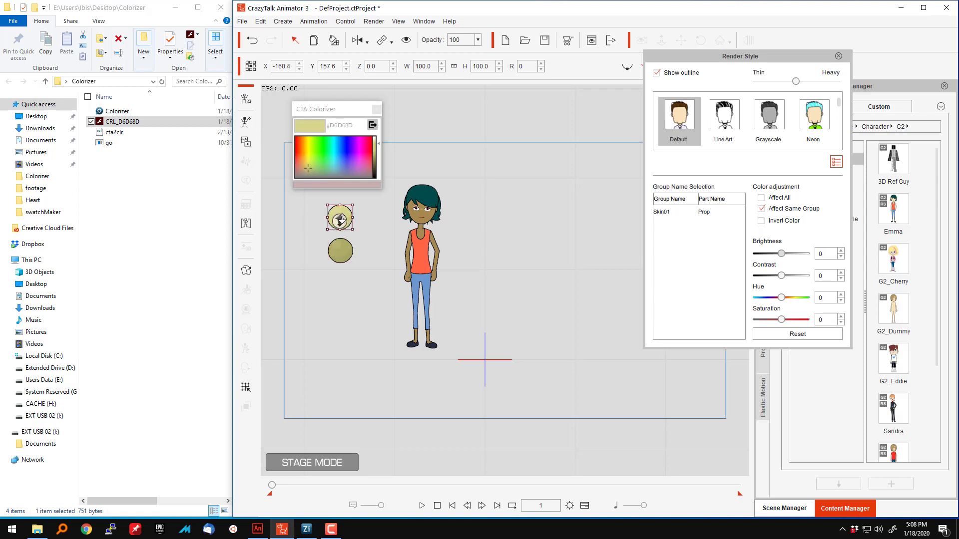
click(334, 42)
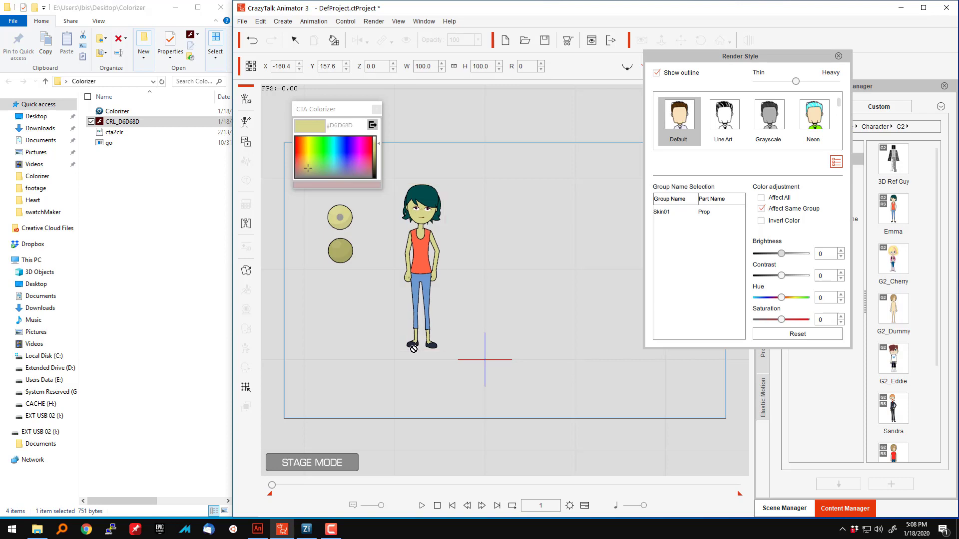
Pick the pinkish purple #D94FF1 in CTA Colorizer and export it as a swatch file.
click(341, 157)
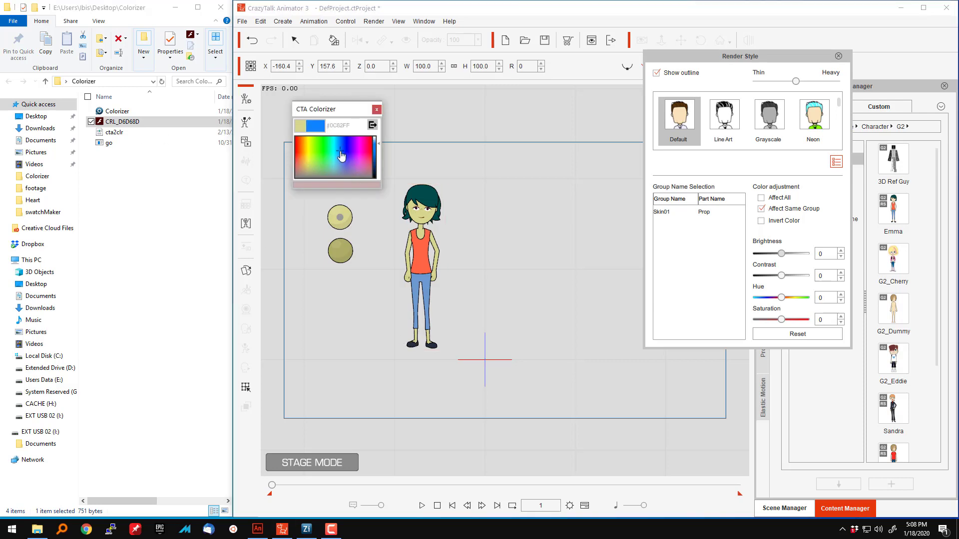
drag(342, 159, 379, 211)
click(372, 126)
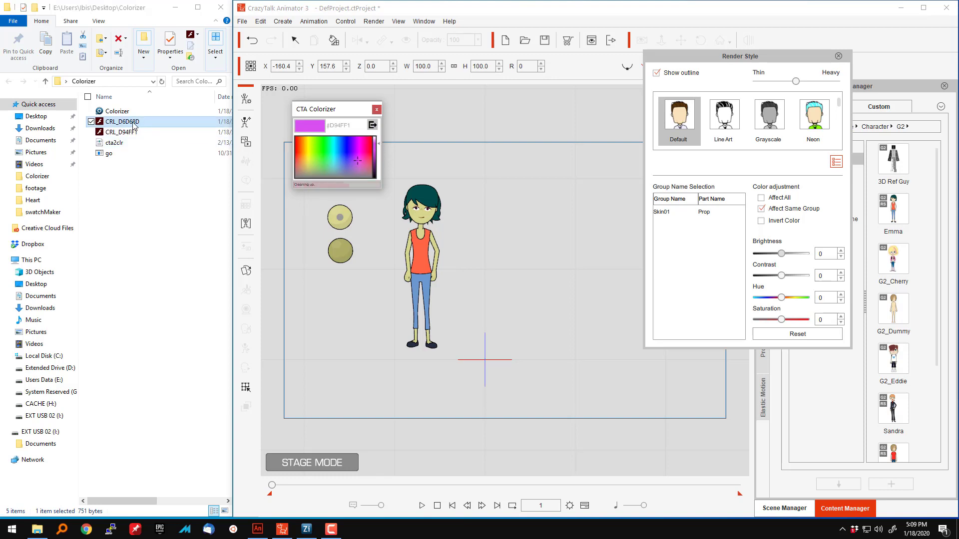
Place the CRL_D94FF1 swatch on the stage between the yellow swatches and the character.
drag(132, 125, 160, 196)
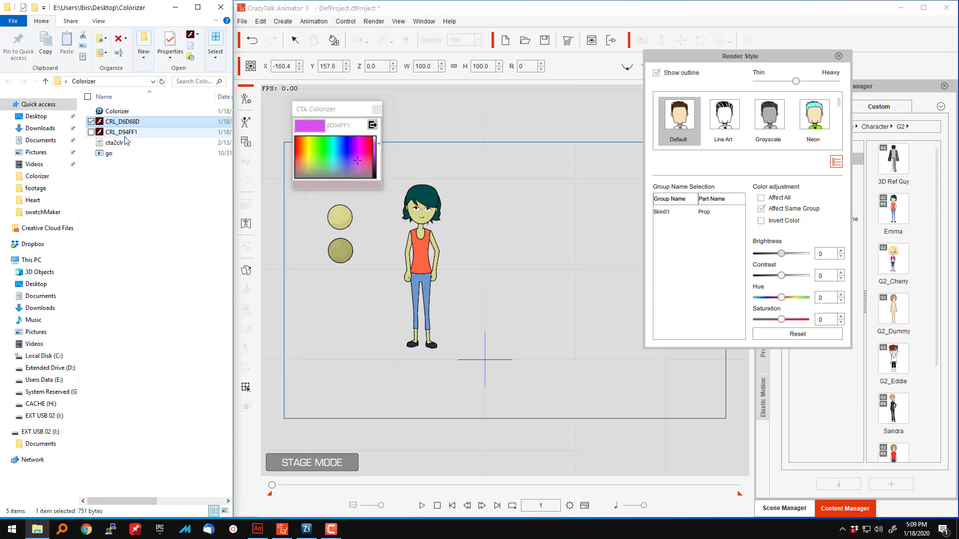
drag(144, 137, 358, 294)
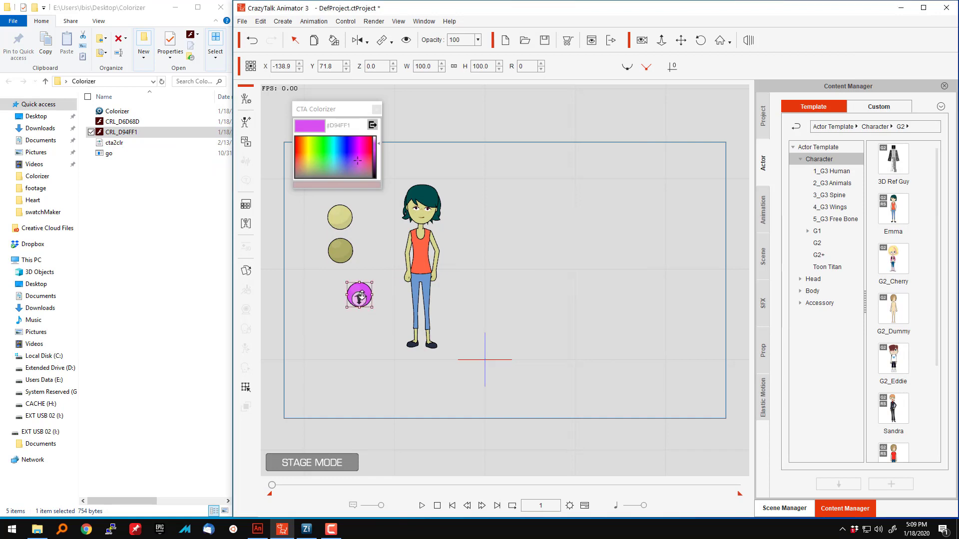
drag(359, 289, 377, 225)
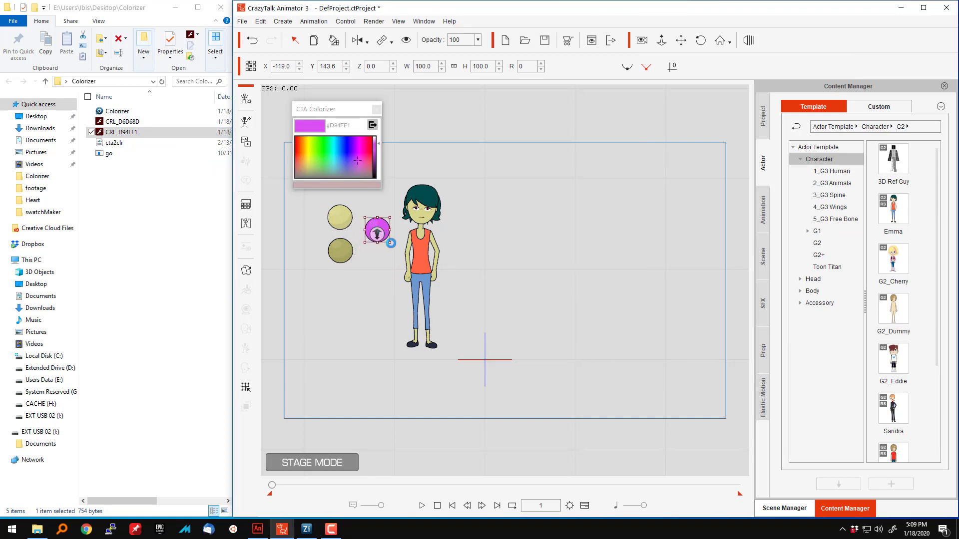
Enlarge the CTA Colorizer window and set its colour to the purple #6E00F6.
click(346, 144)
mouse_move(359, 159)
mouse_down()
mouse_move(322, 169)
mouse_move(317, 150)
mouse_move(301, 154)
mouse_move(348, 156)
mouse_up()
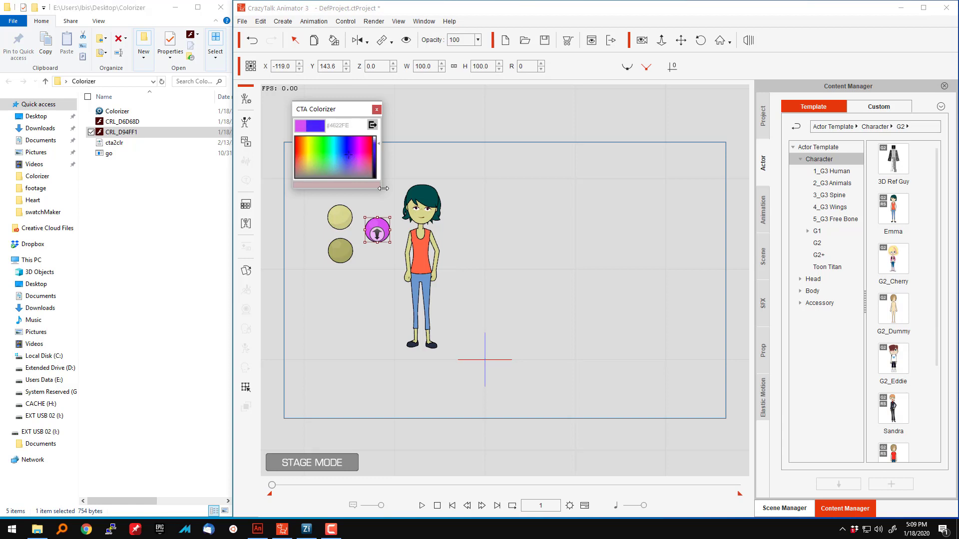
drag(383, 192, 636, 388)
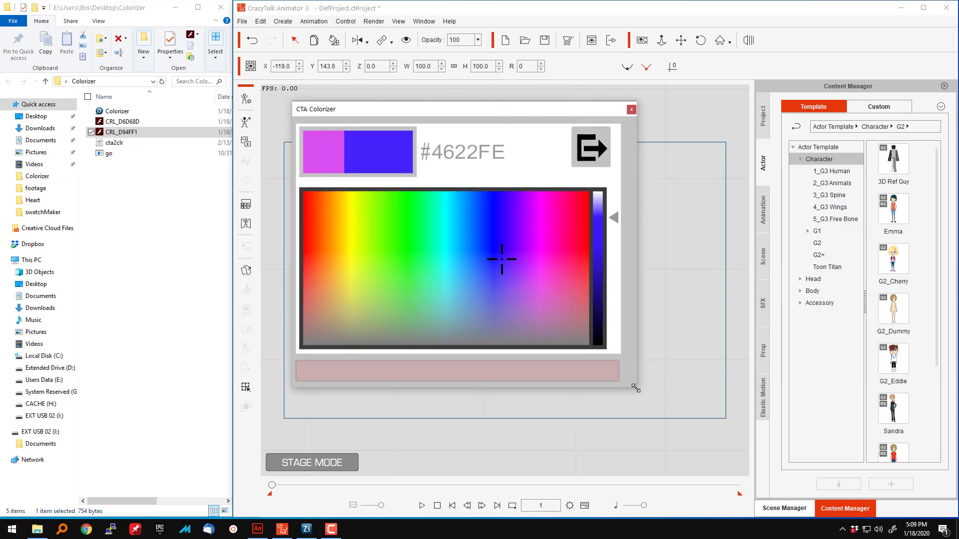
drag(510, 259, 516, 235)
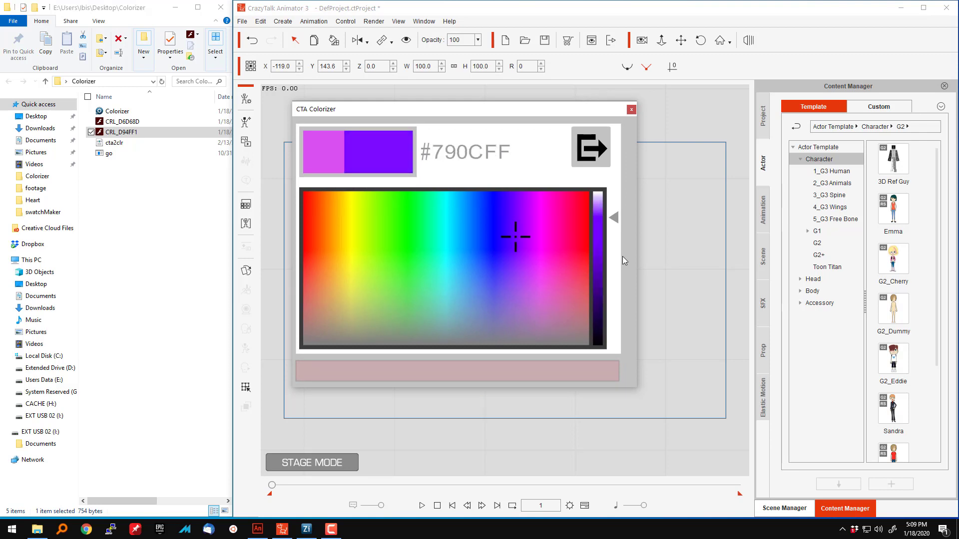
drag(613, 218, 614, 248)
Move the CTA Colorizer window clear of the character, export the #6E00F6 swatch and select its CRL_6E00F6 file.
drag(532, 110, 247, 184)
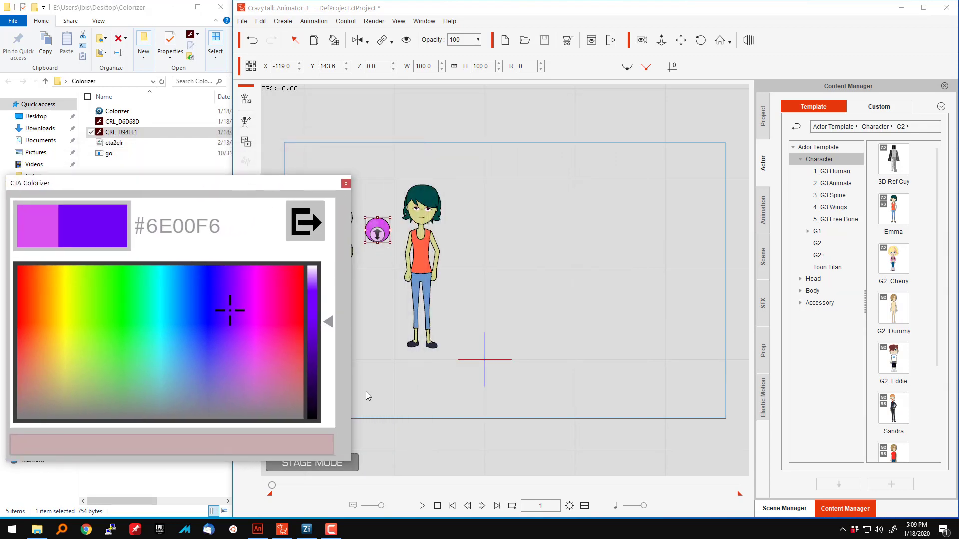
click(309, 233)
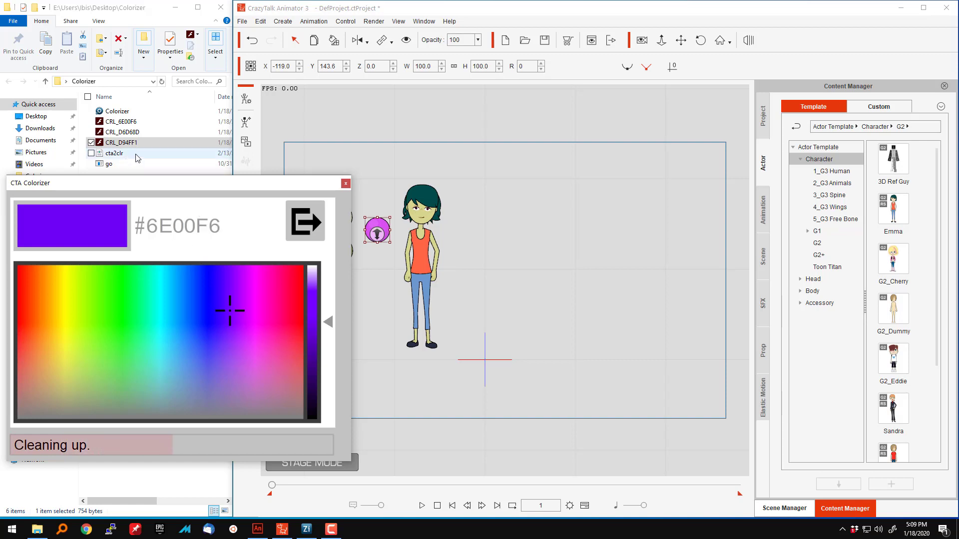
click(140, 123)
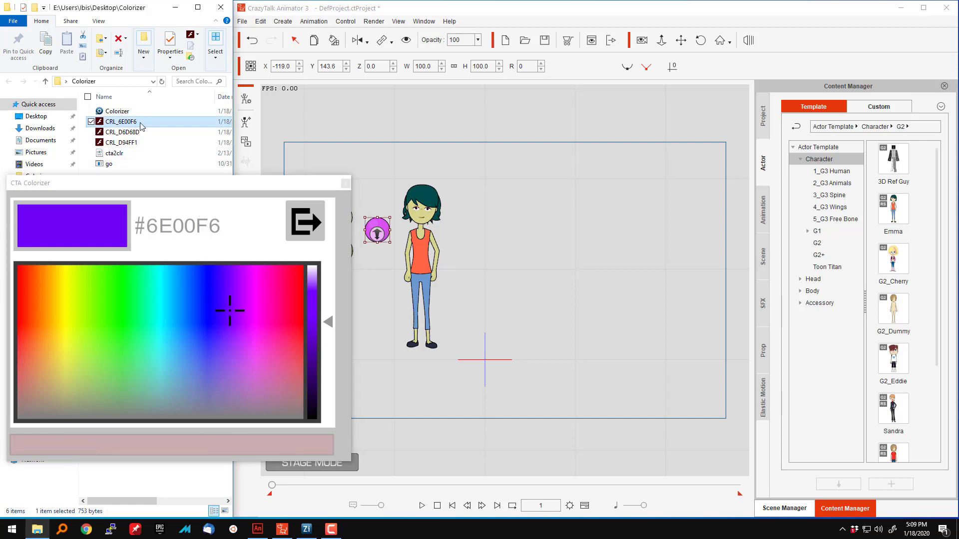
Place the CRL_6E00F6 swatch on the stage directly below the pinkish purple swatch.
drag(141, 125, 385, 280)
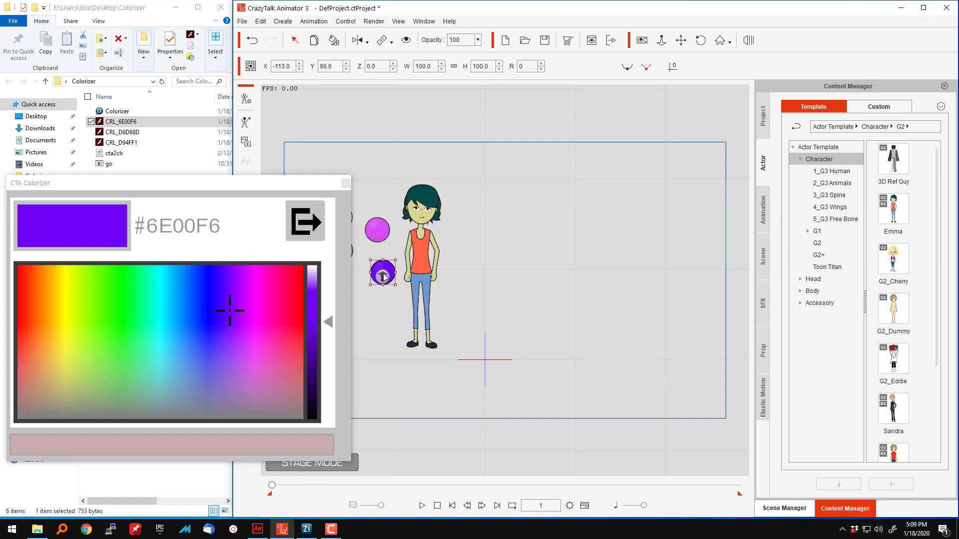
drag(387, 268, 378, 254)
Set the CTA Colorizer colour to the crimson #F60054 and export it as a swatch file.
click(285, 307)
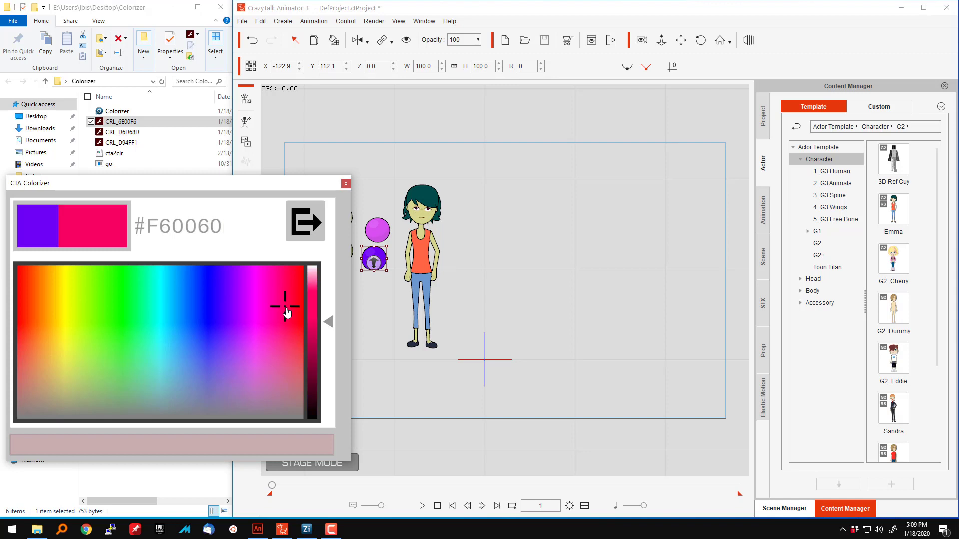
click(287, 317)
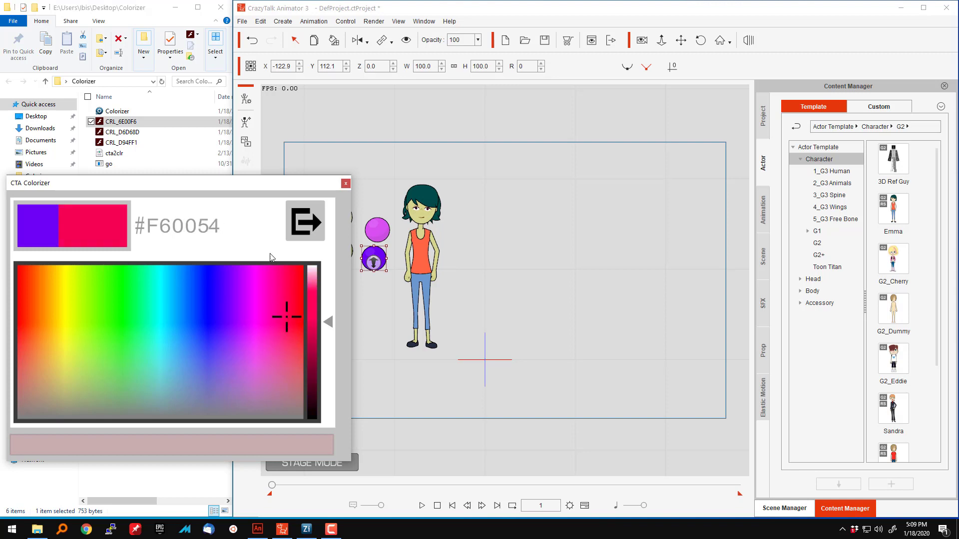
click(298, 236)
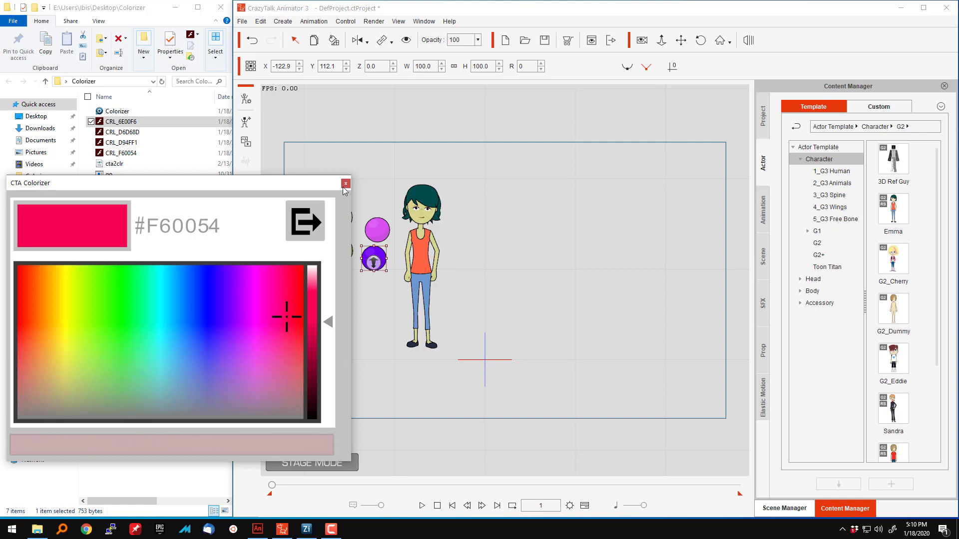
Shrink the CTA Colorizer window away from the stage and close it.
drag(350, 464, 82, 259)
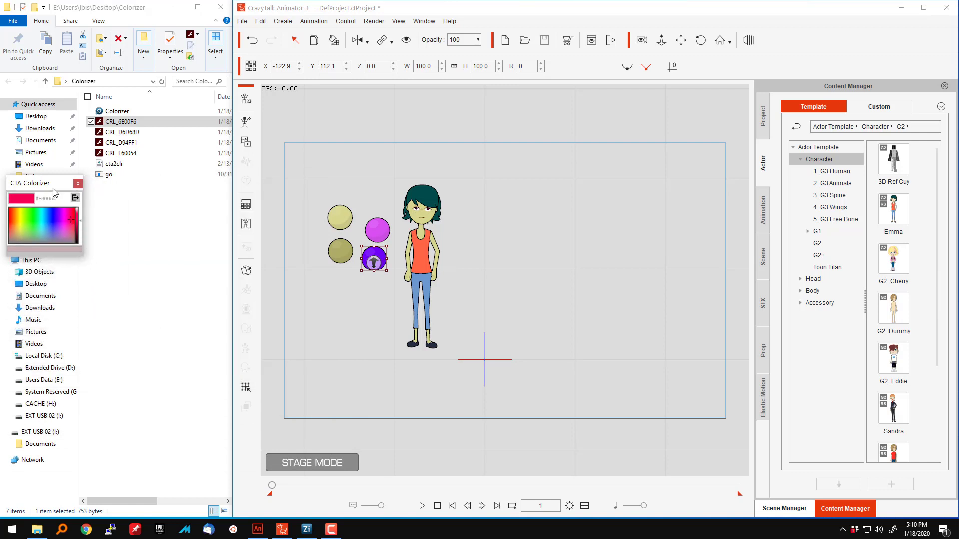
drag(53, 188, 98, 267)
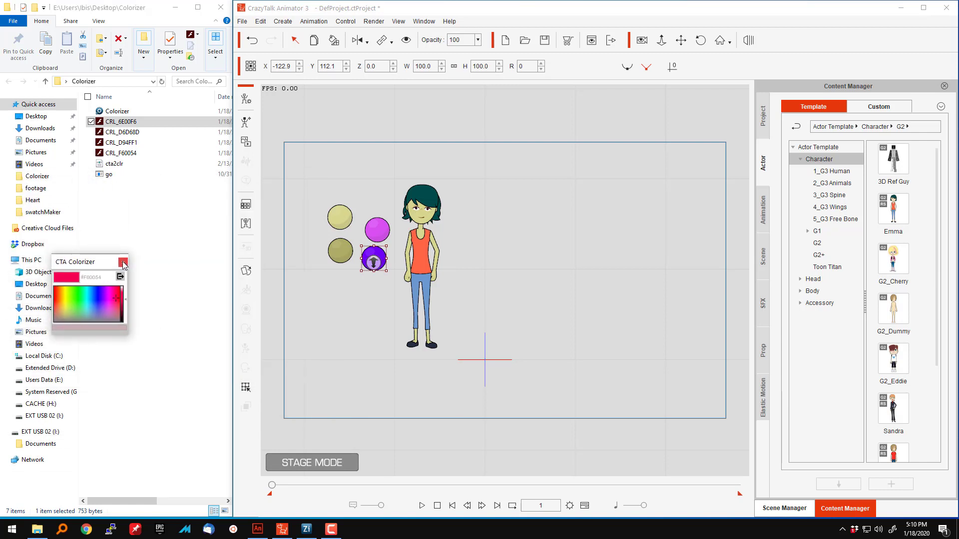
click(123, 263)
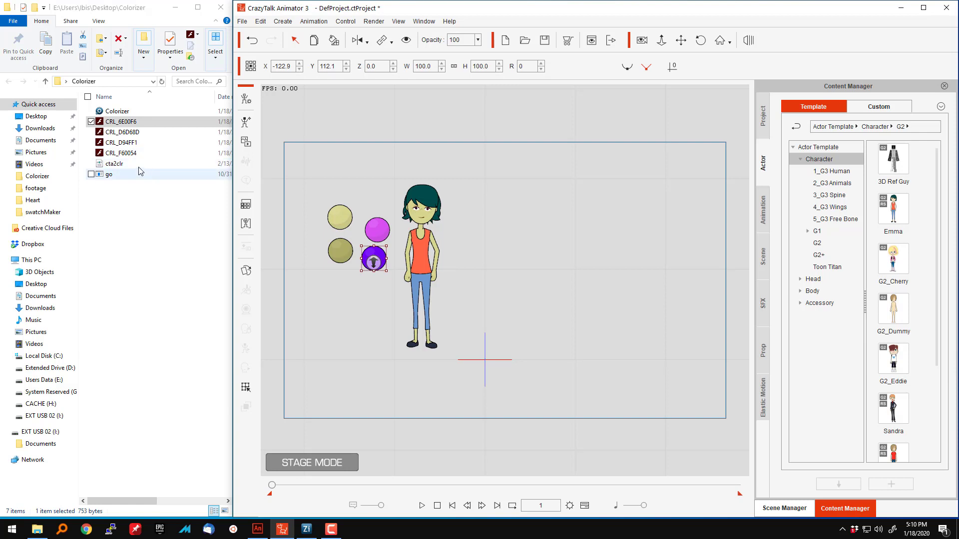
Preview the CRL_F60054 swatch file and place it on the stage below the purple swatch.
double_click(138, 153)
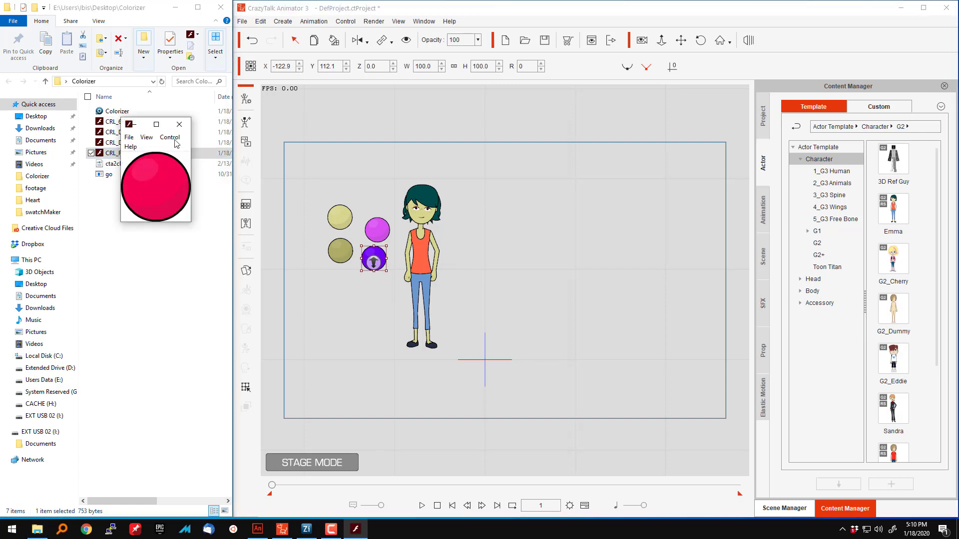
click(179, 124)
drag(121, 152, 370, 307)
Assign the main fill (index 0) of the pinkish purple swatch to the Upper 01 vector group and return to the stage.
click(383, 233)
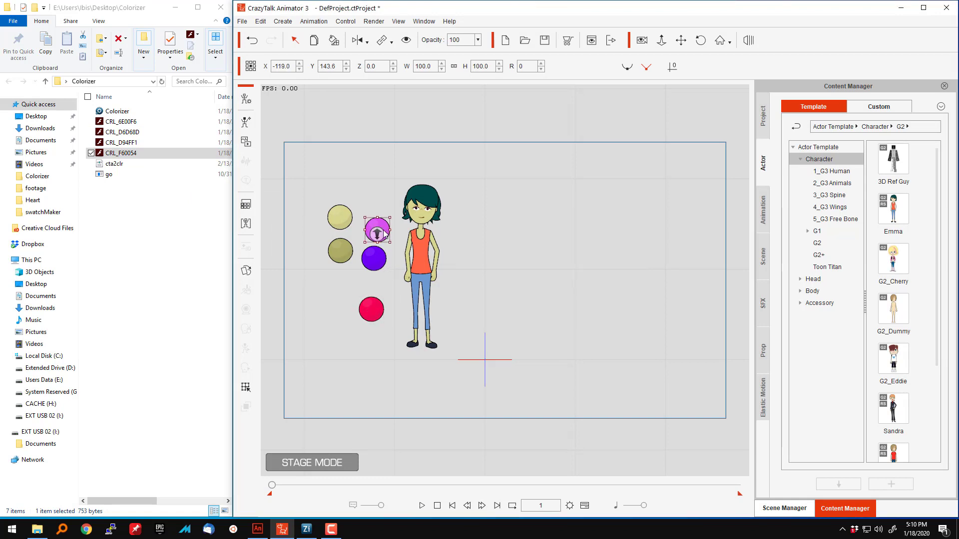
click(246, 99)
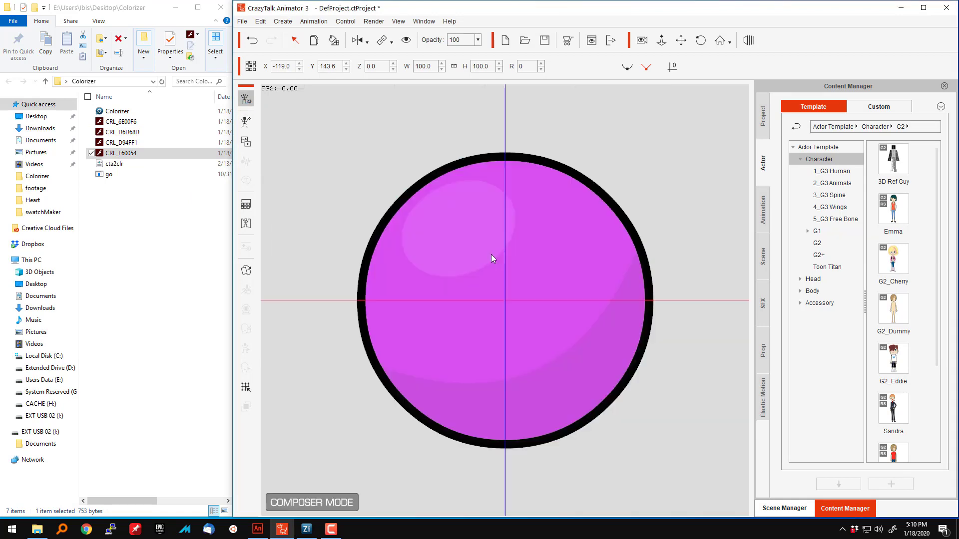
click(531, 287)
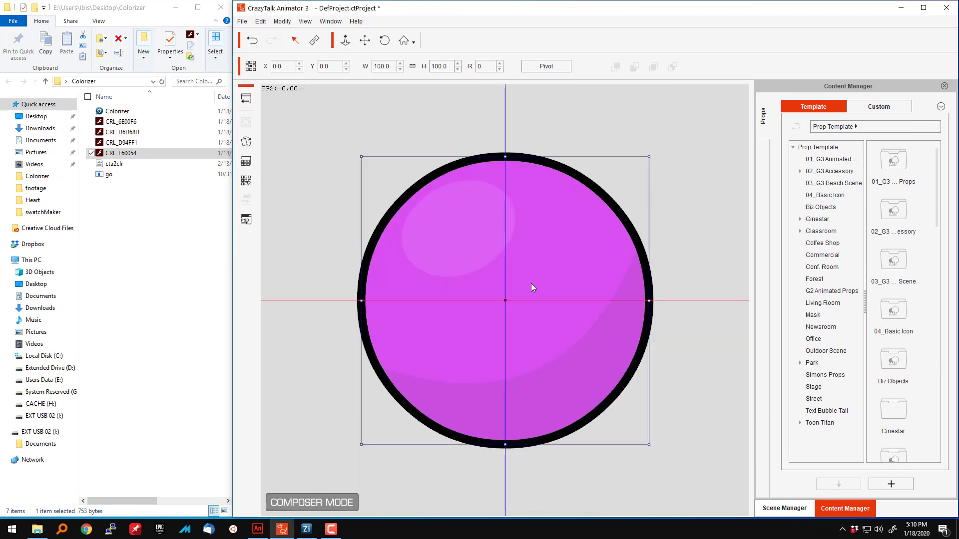
click(248, 179)
click(809, 106)
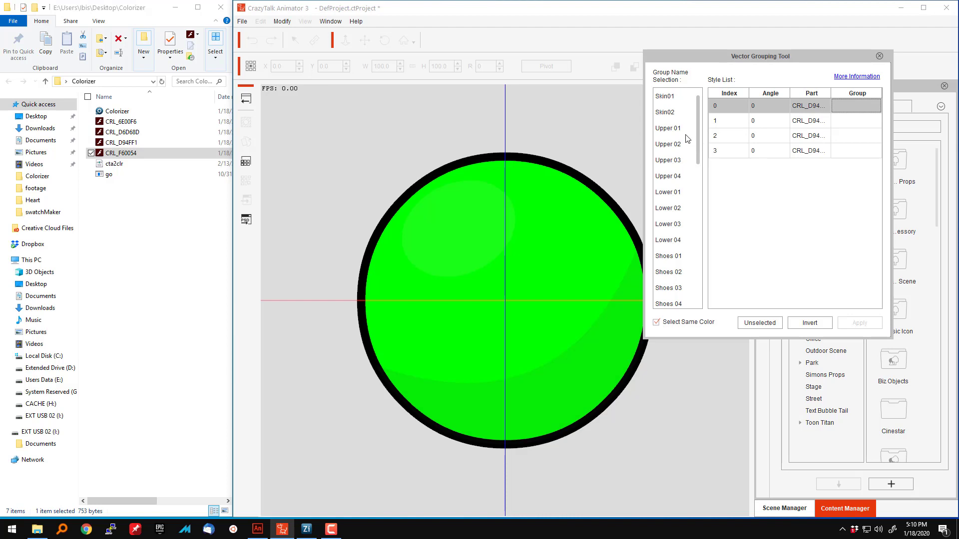
click(682, 130)
click(863, 325)
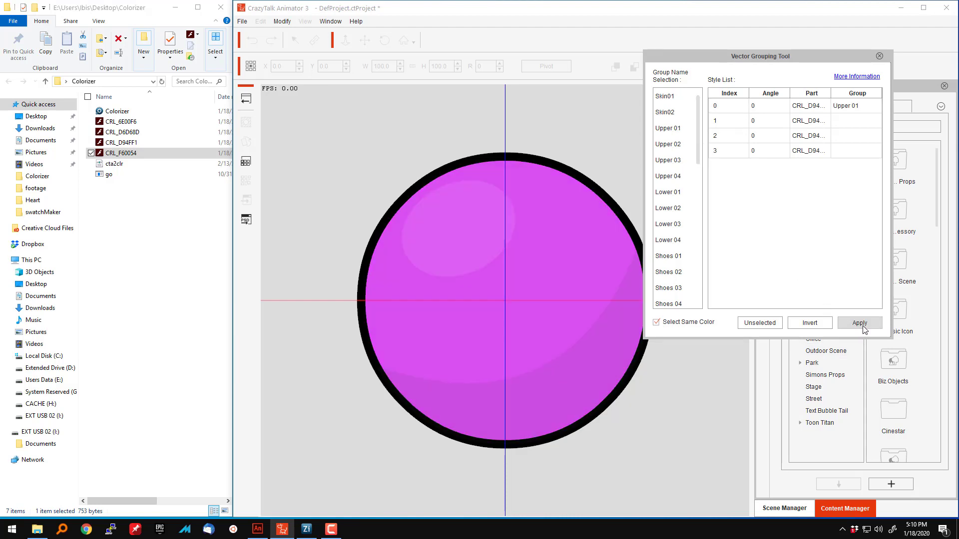
click(246, 99)
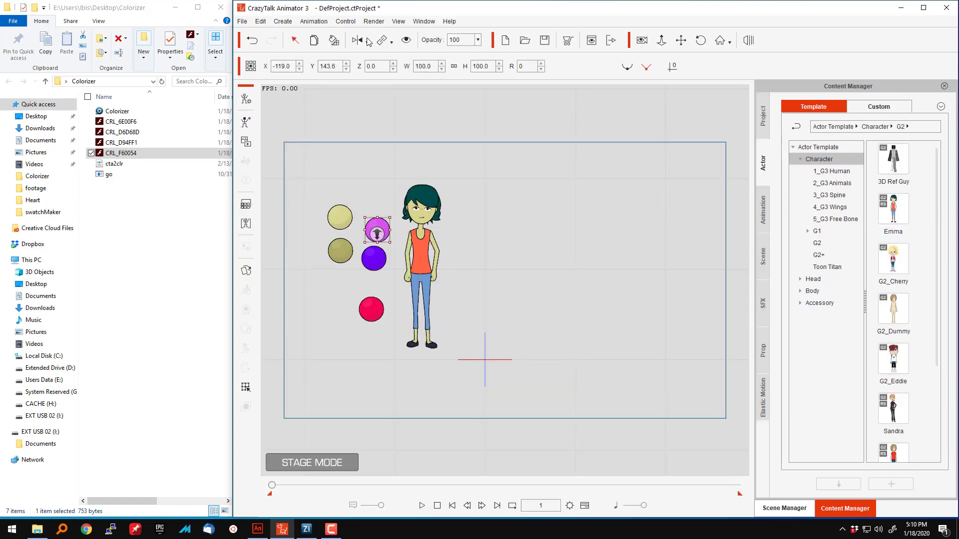
Apply the pinkish purple swatch's render style to the character's tank top.
click(335, 41)
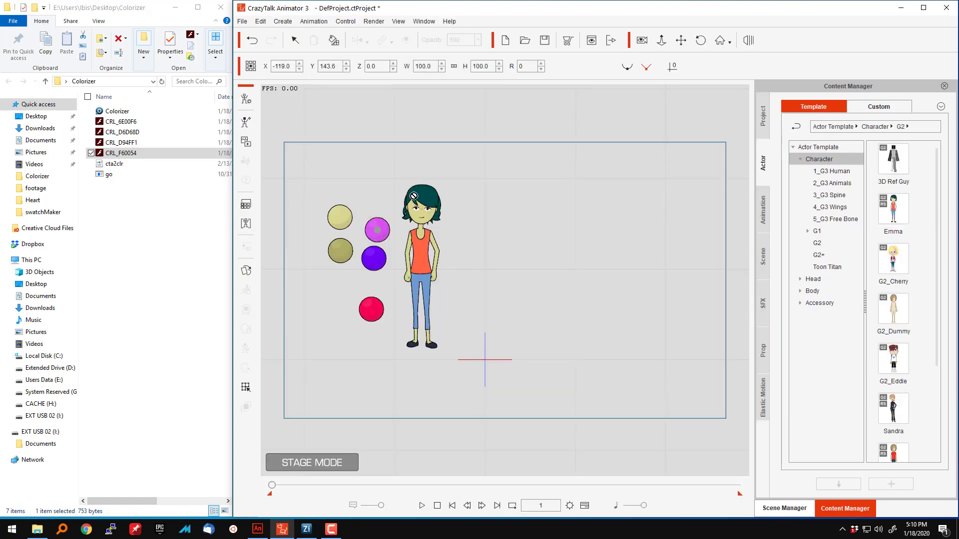
click(424, 250)
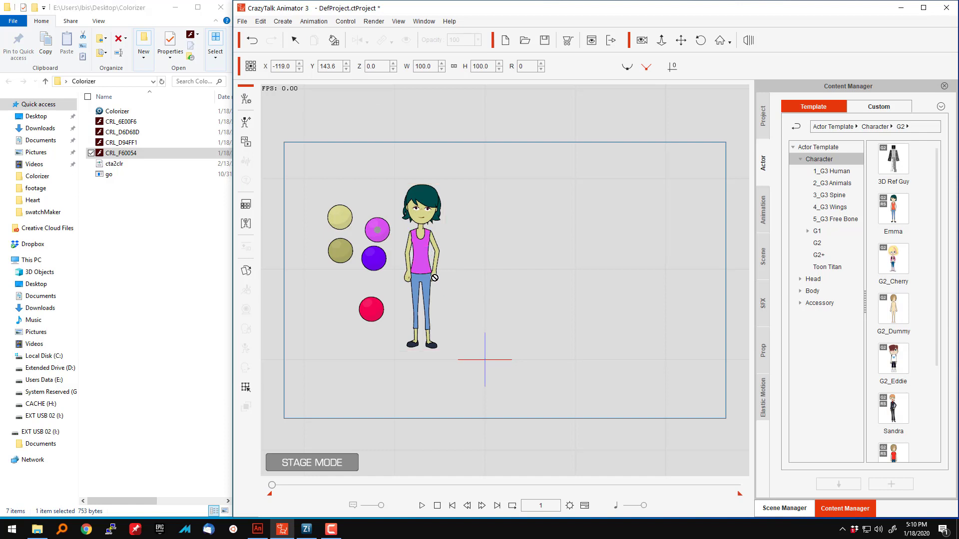
click(294, 41)
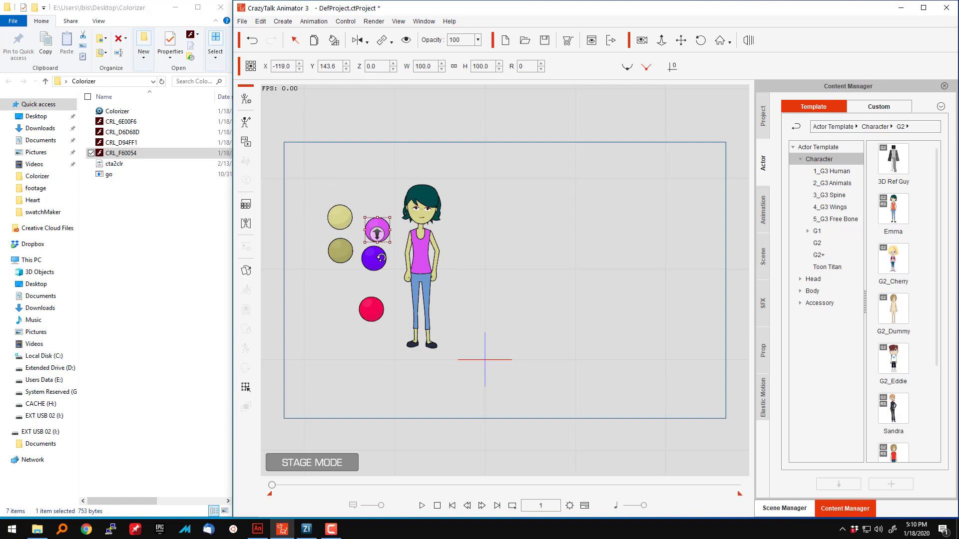
Assign the main fill (index 0) of the purple #6E00F6 swatch to the Lower 01 vector group and return to the stage.
click(379, 258)
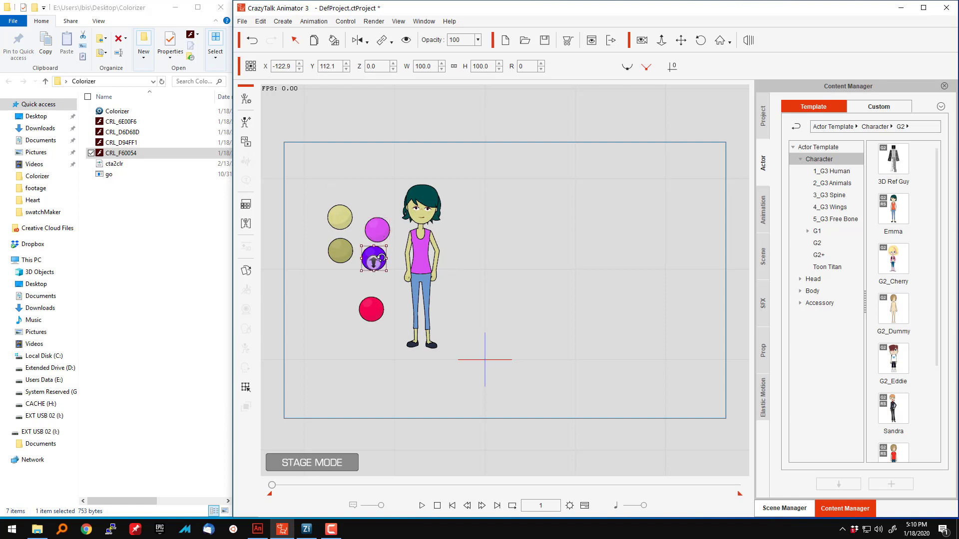
click(246, 99)
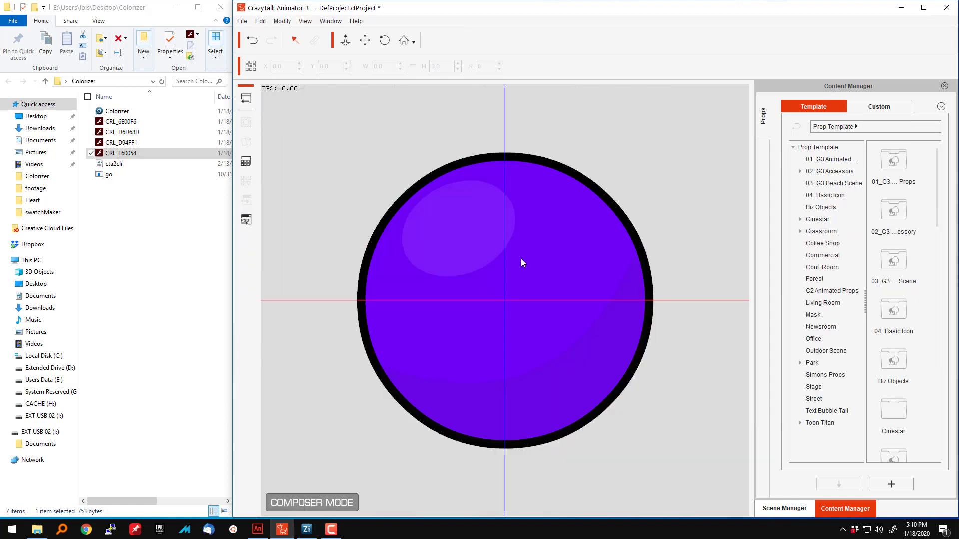
click(428, 255)
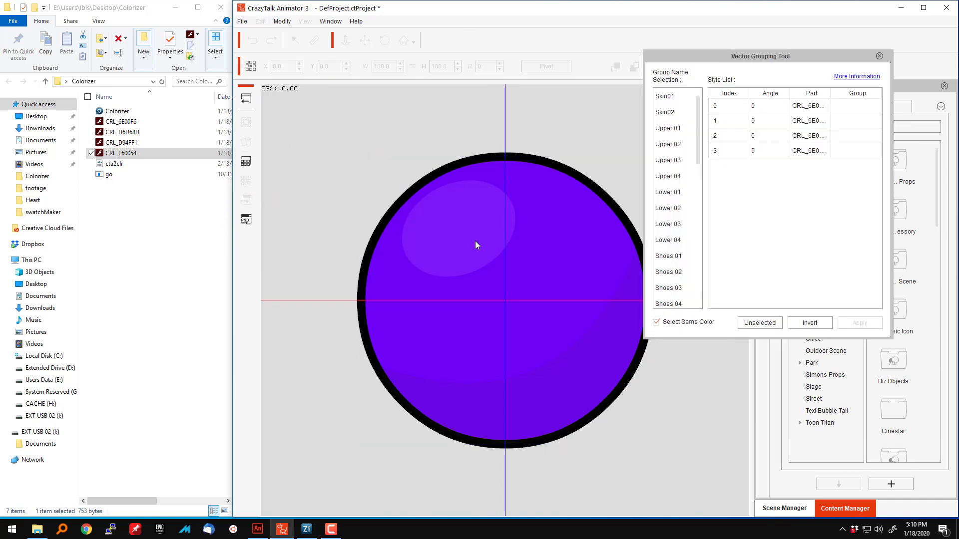
click(810, 107)
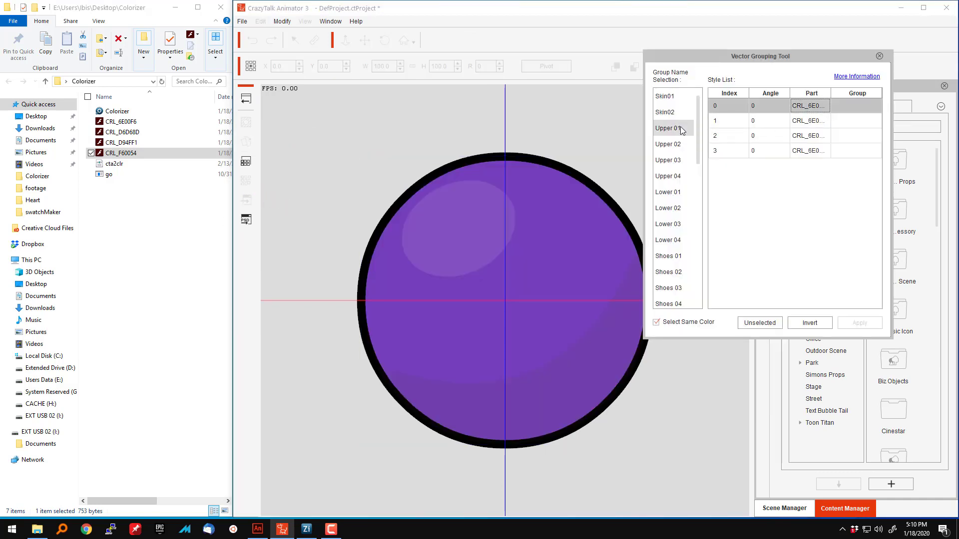
click(668, 193)
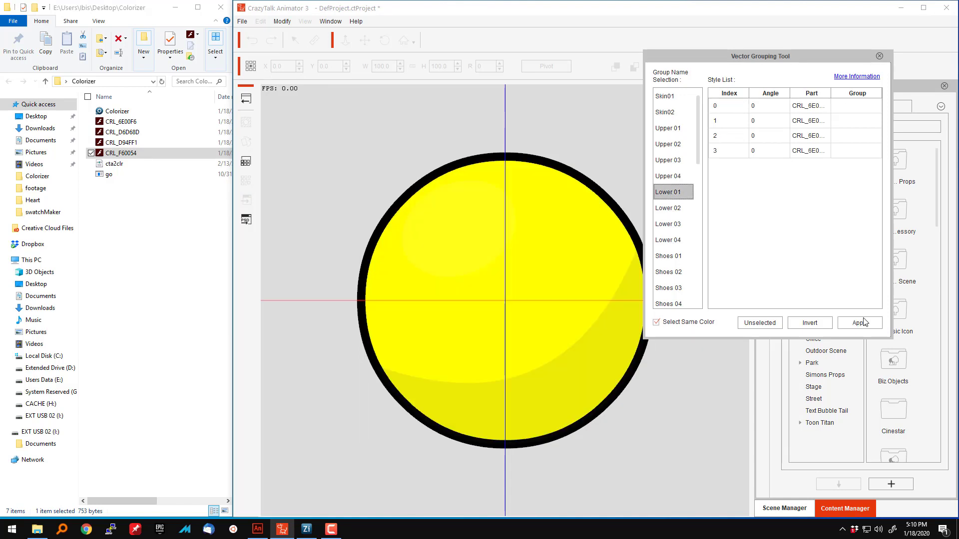
click(859, 323)
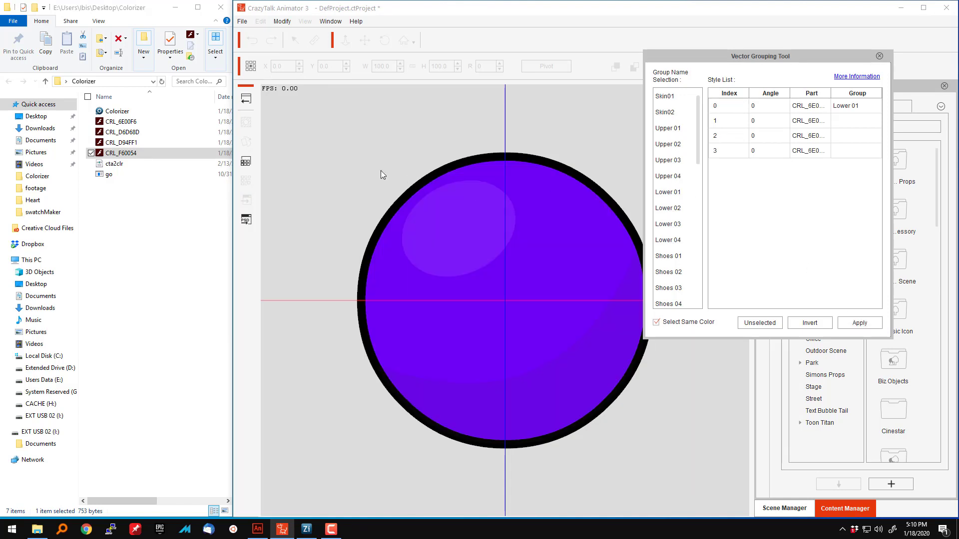
click(249, 99)
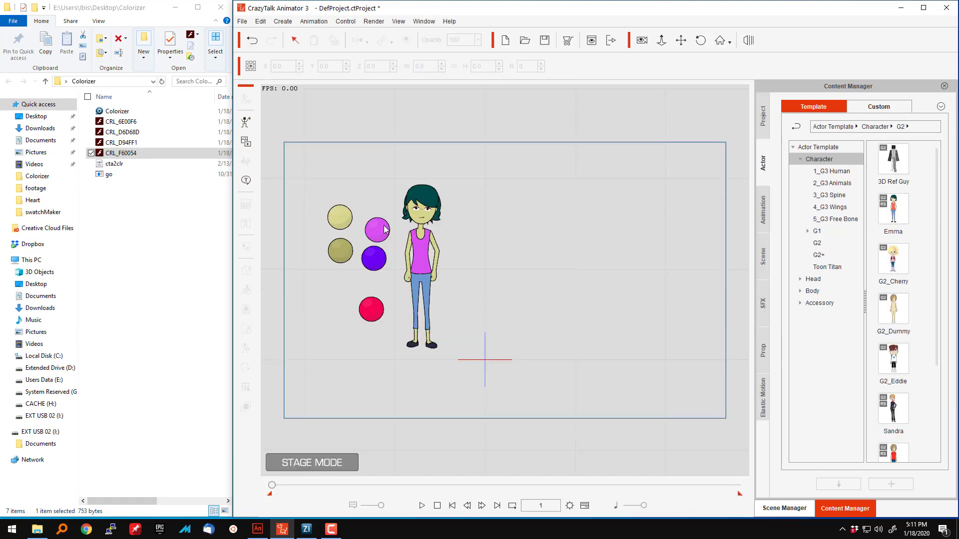
Try to apply the purple swatch's render style to the character's trousers.
click(383, 261)
click(335, 42)
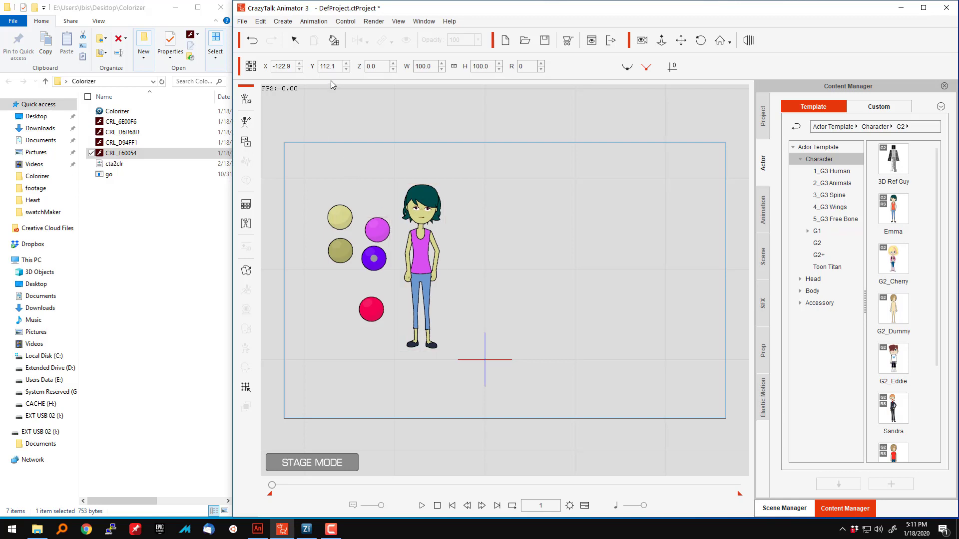
click(300, 43)
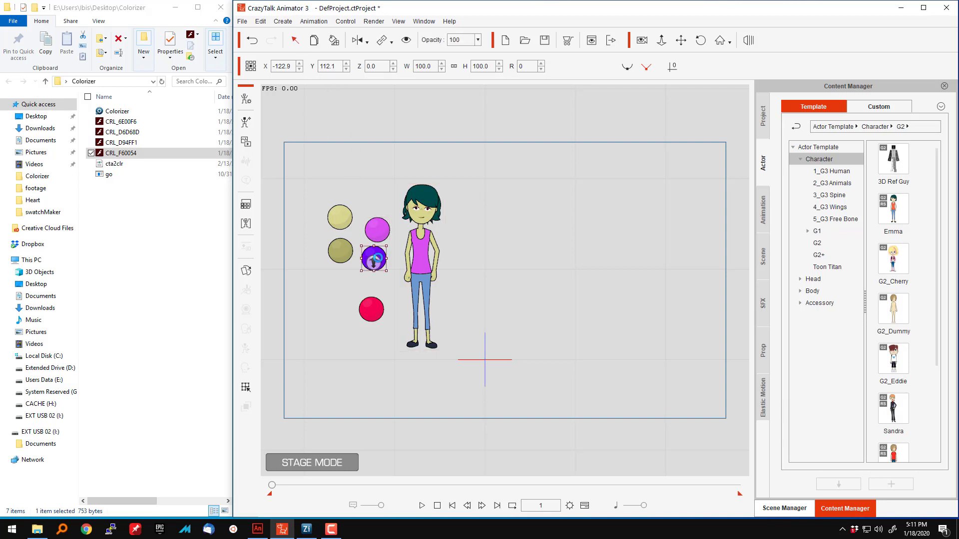
click(334, 41)
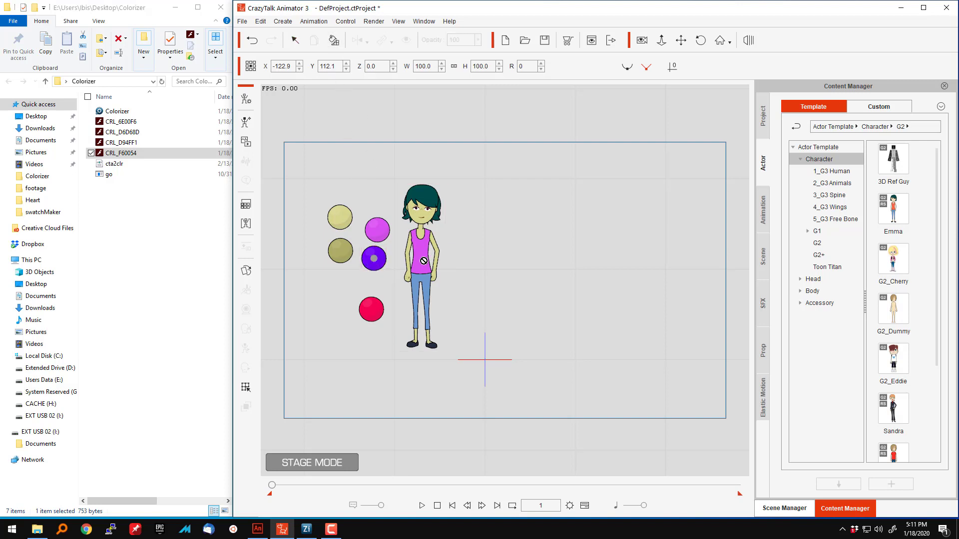
click(294, 41)
Check which vector group the fills of the character's left thigh belong to, and return to the stage.
click(426, 268)
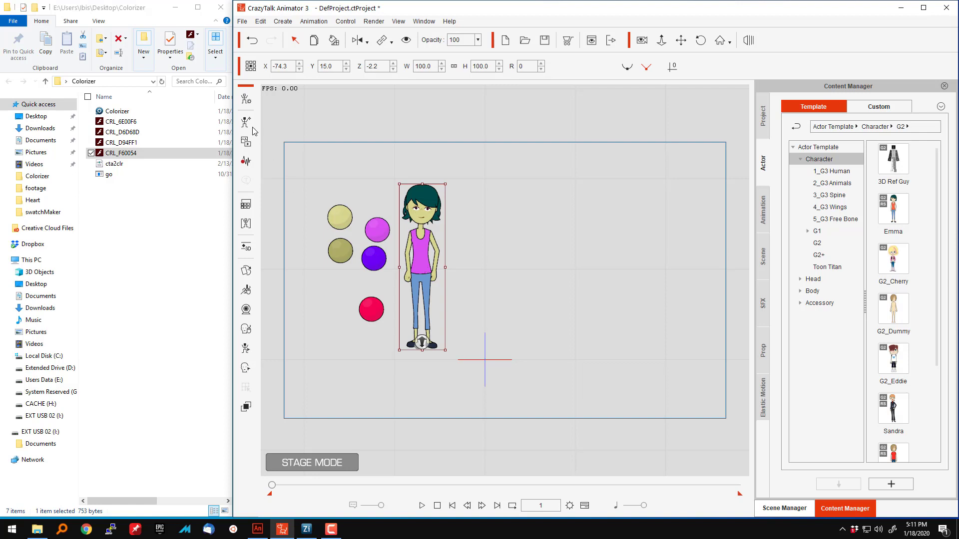
click(245, 99)
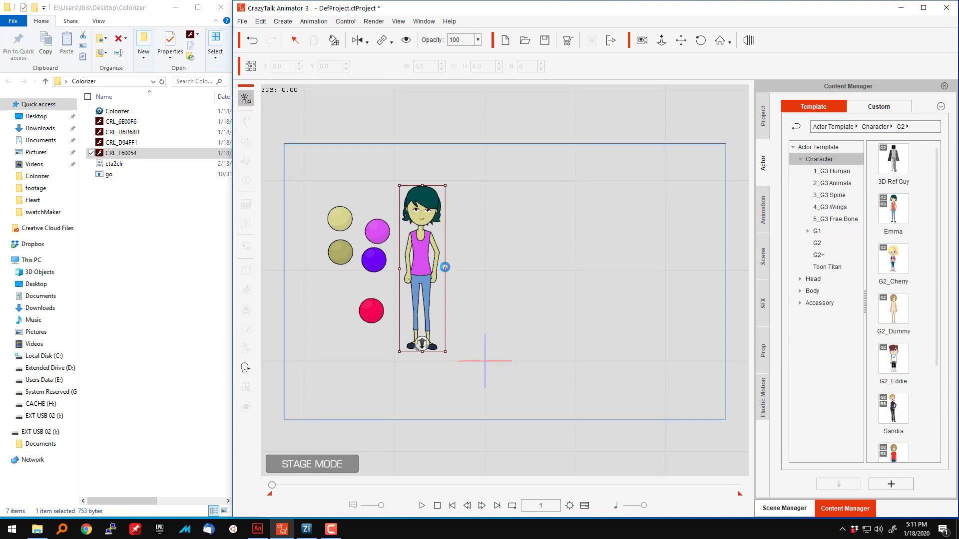
click(512, 330)
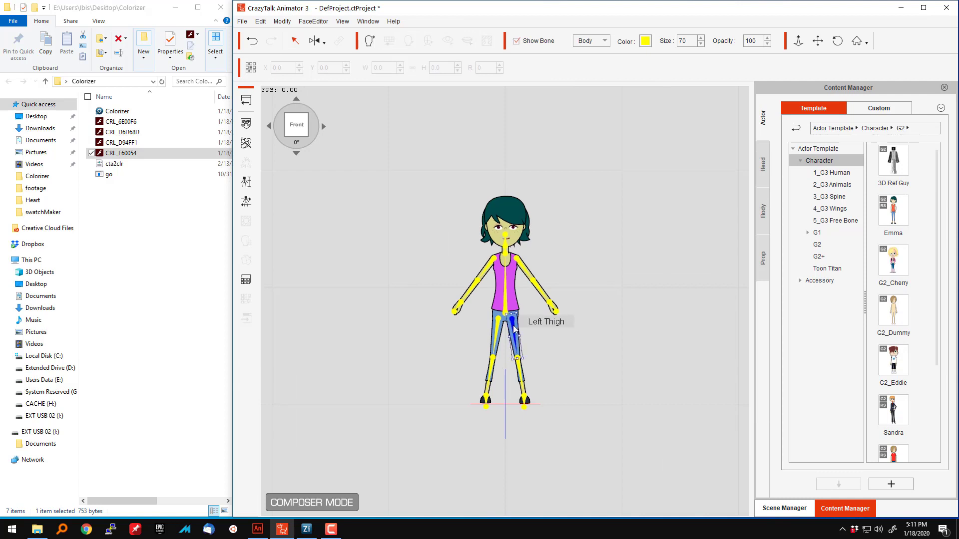
click(246, 299)
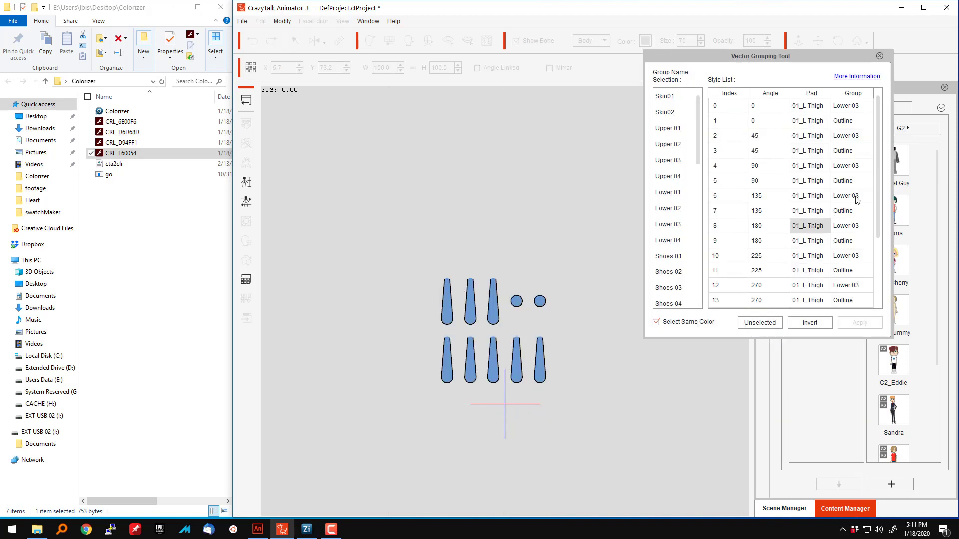
click(854, 111)
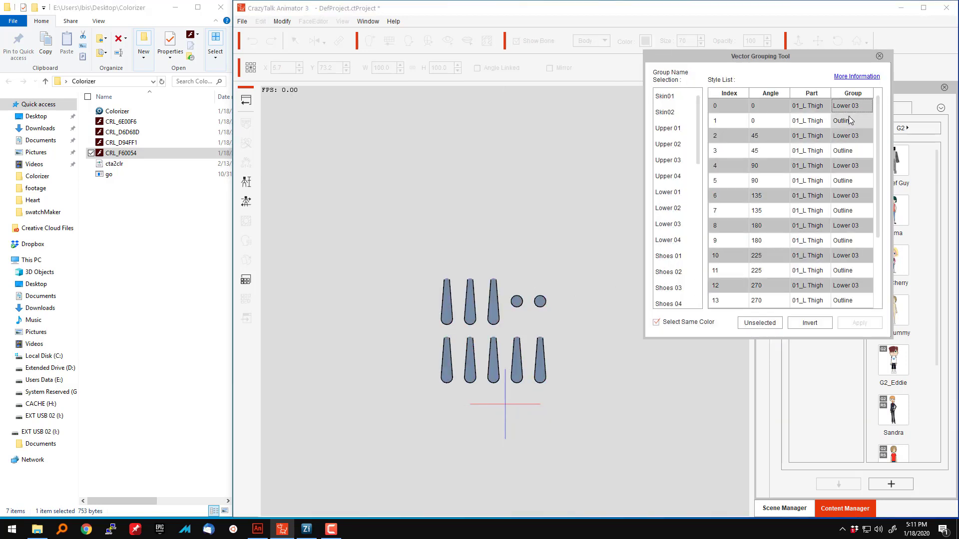
click(879, 56)
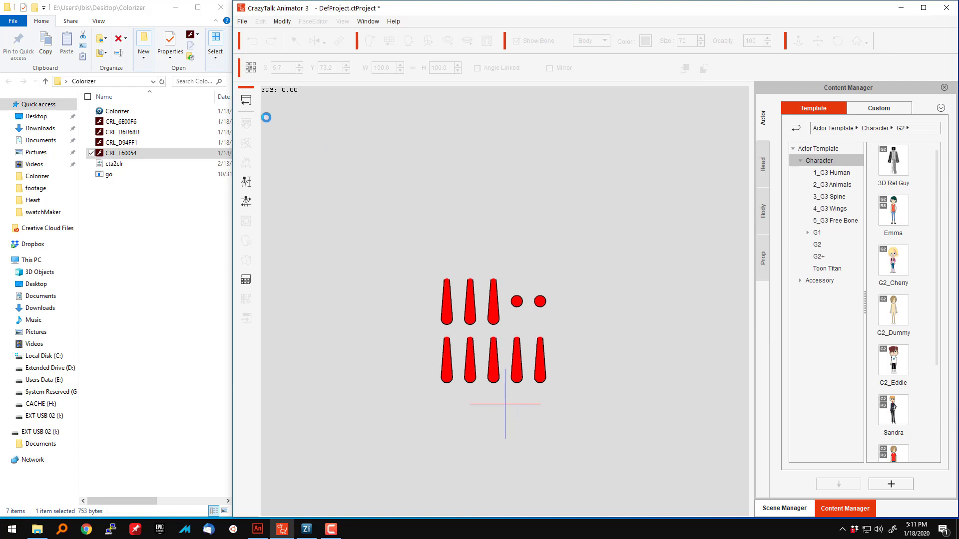
click(245, 102)
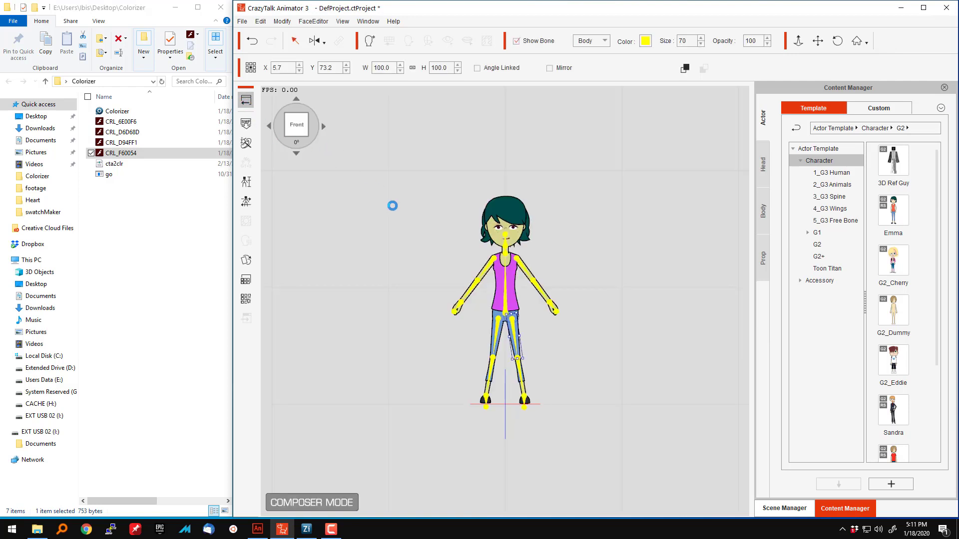
Reassign the main fill (index 0) of the purple #6E00F6 swatch to the Lower 03 vector group and return to the stage.
click(371, 263)
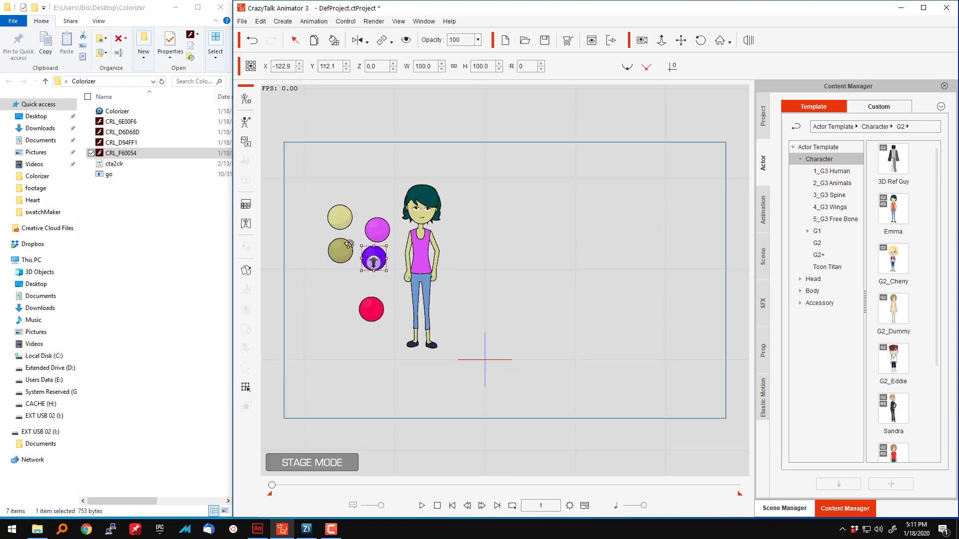
click(247, 206)
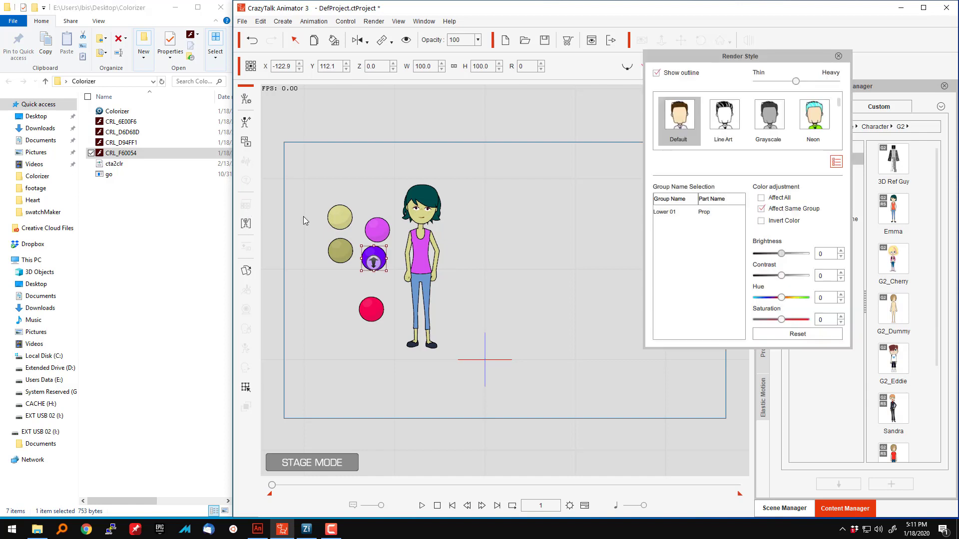
click(838, 55)
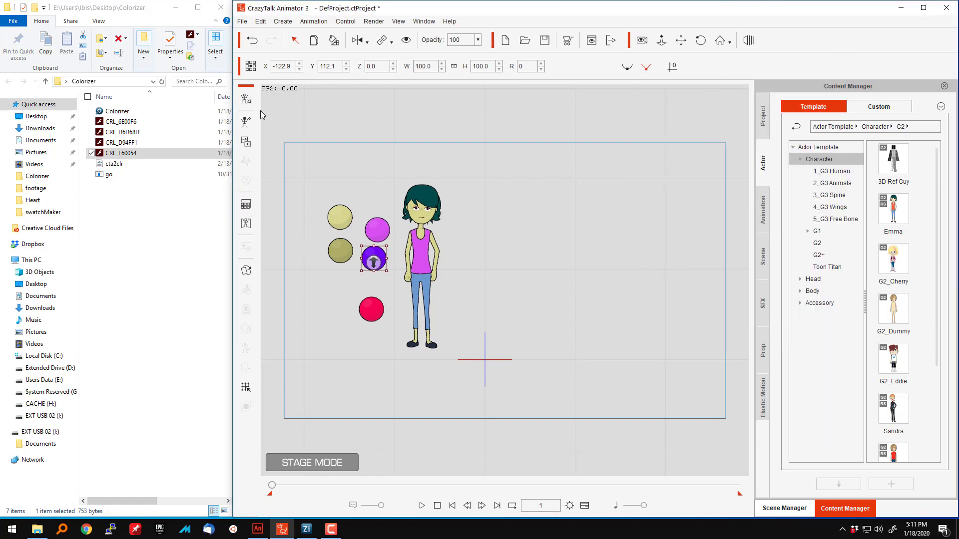
click(245, 99)
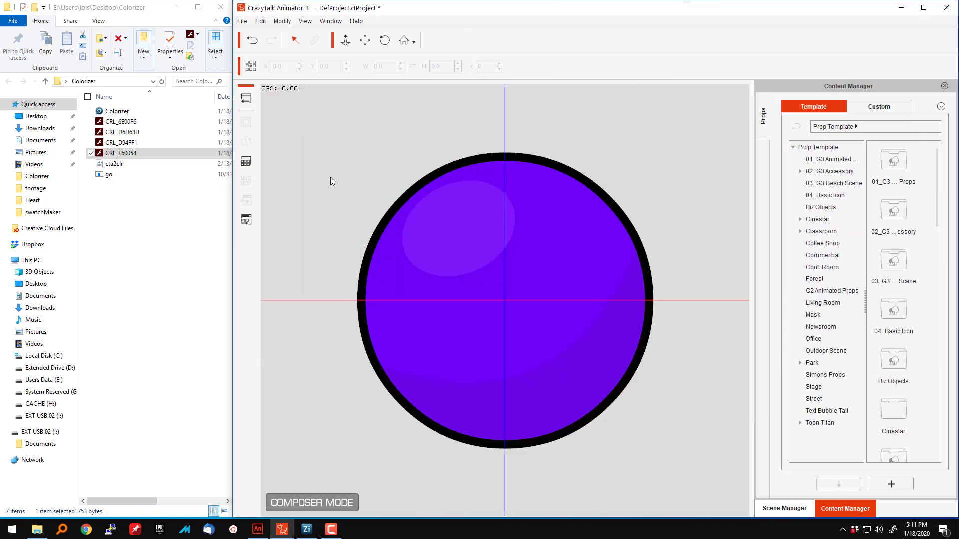
click(382, 262)
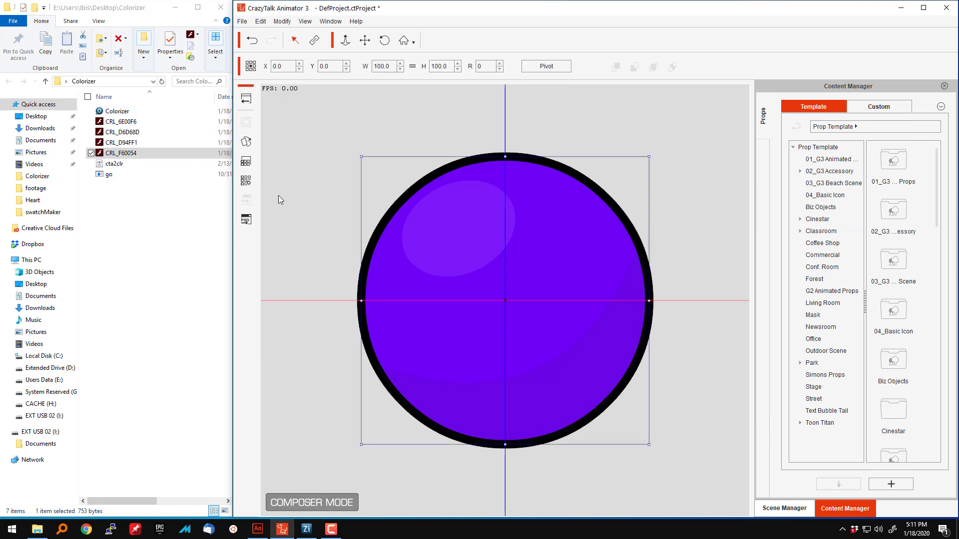
click(241, 185)
click(839, 108)
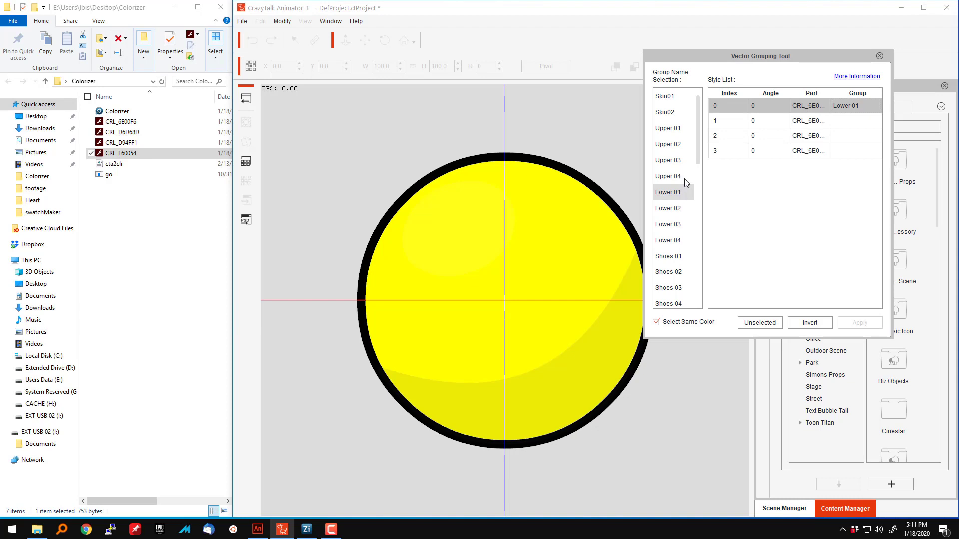
click(674, 224)
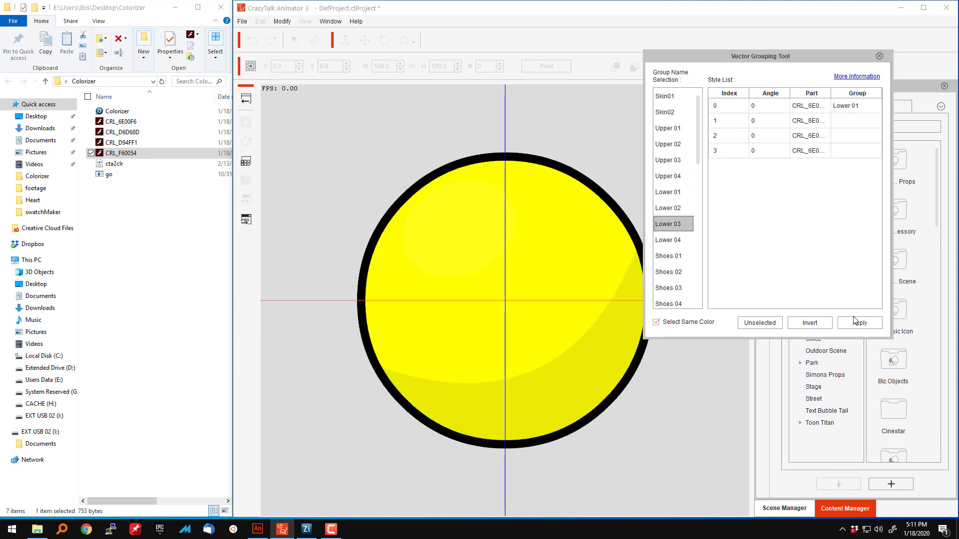
click(854, 321)
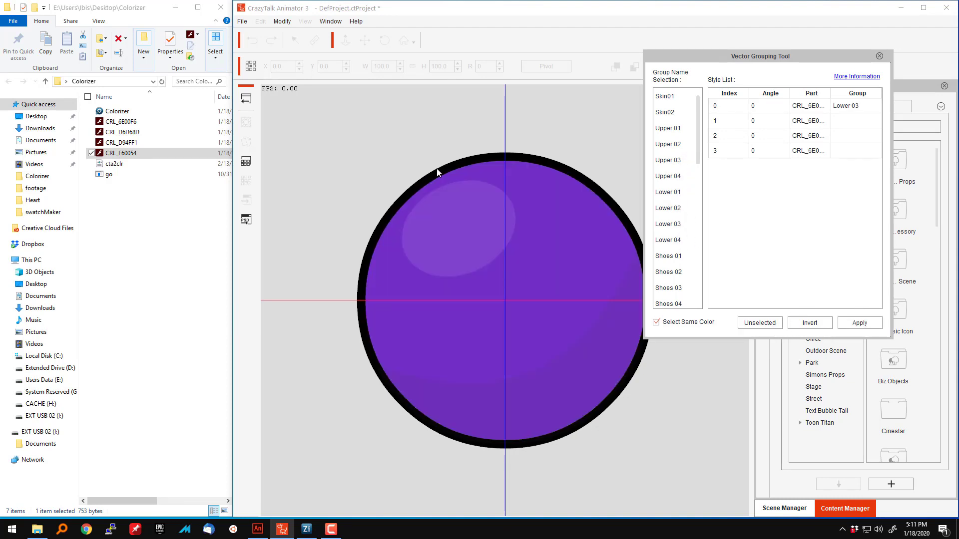
click(245, 122)
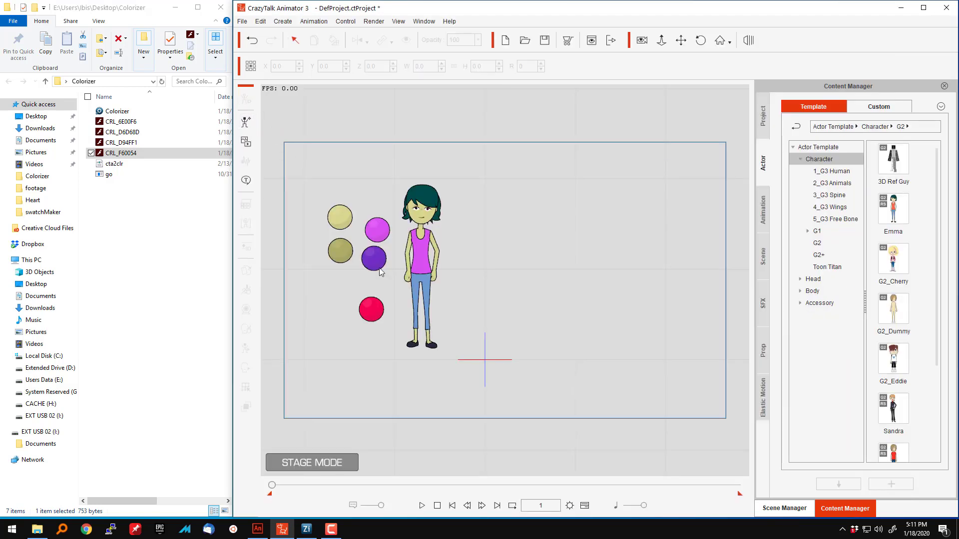
Apply the purple swatch's render style to the character's trousers.
click(419, 273)
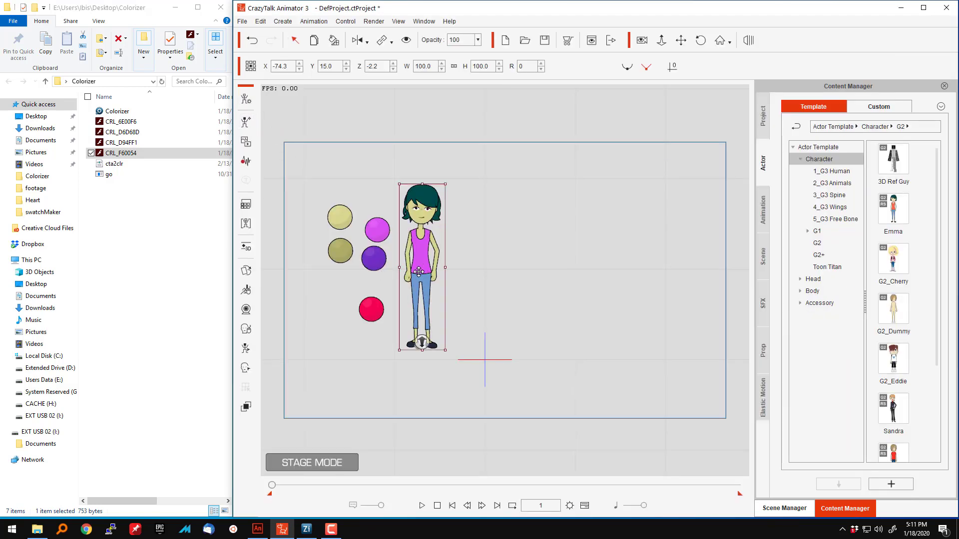
click(379, 262)
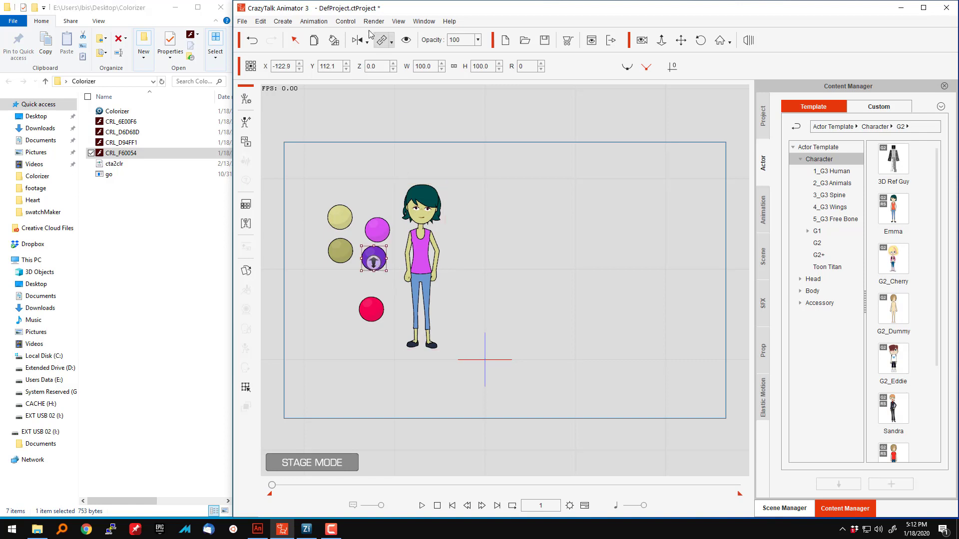
click(334, 40)
click(421, 299)
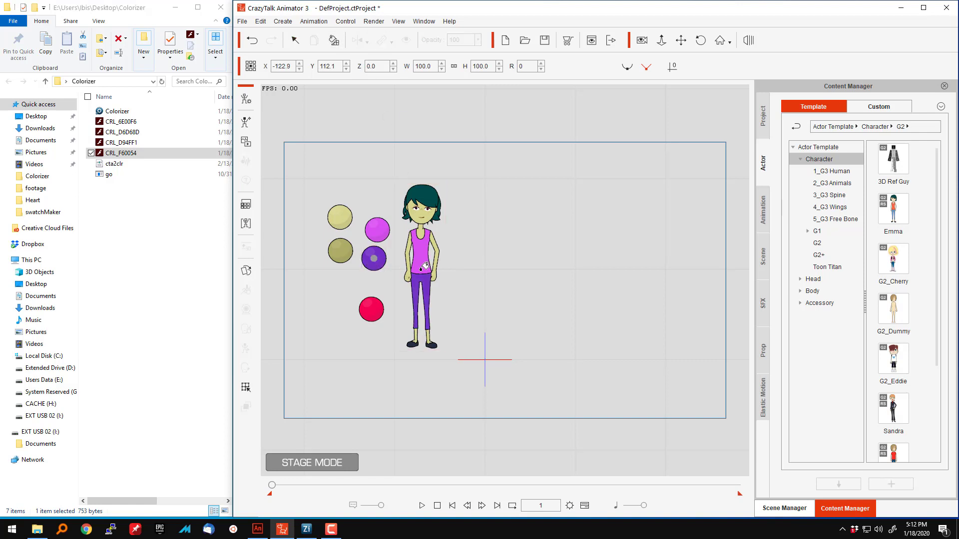
click(294, 40)
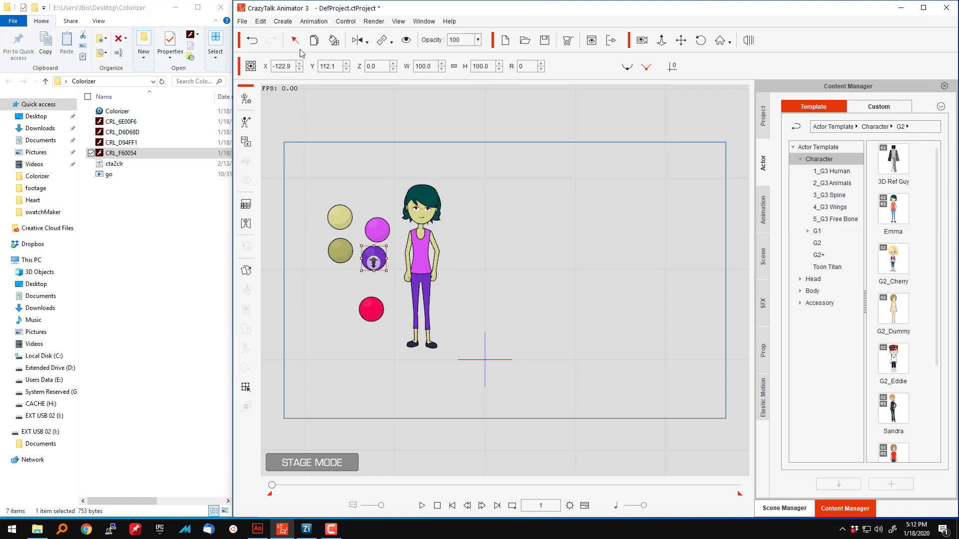
Assign the main fill (index 0) of the red #F60054 swatch to the Shoes 01 vector group.
click(375, 313)
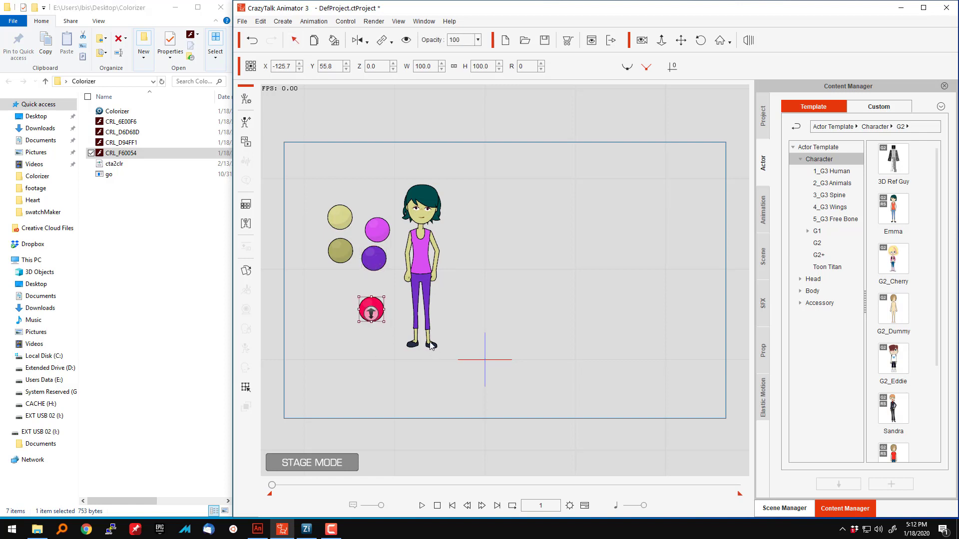
click(246, 98)
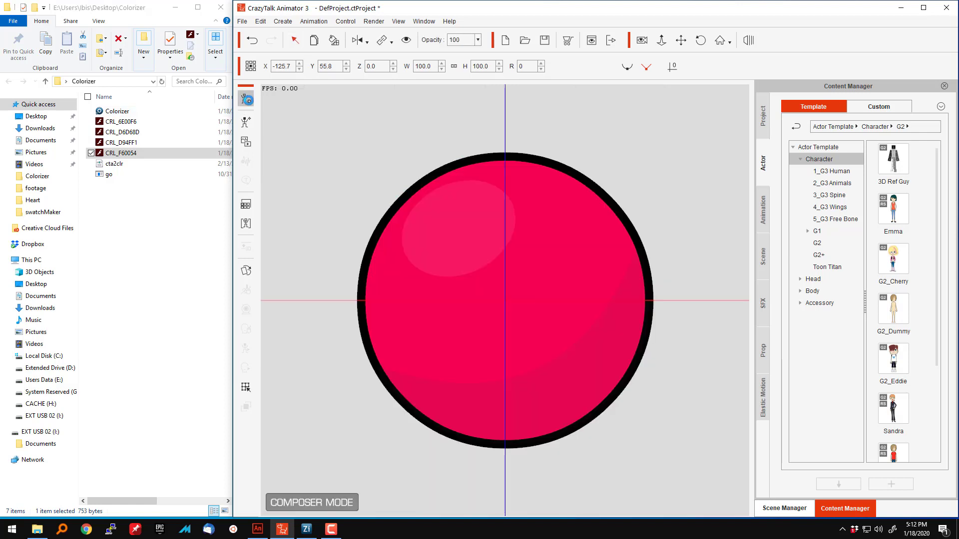
click(397, 272)
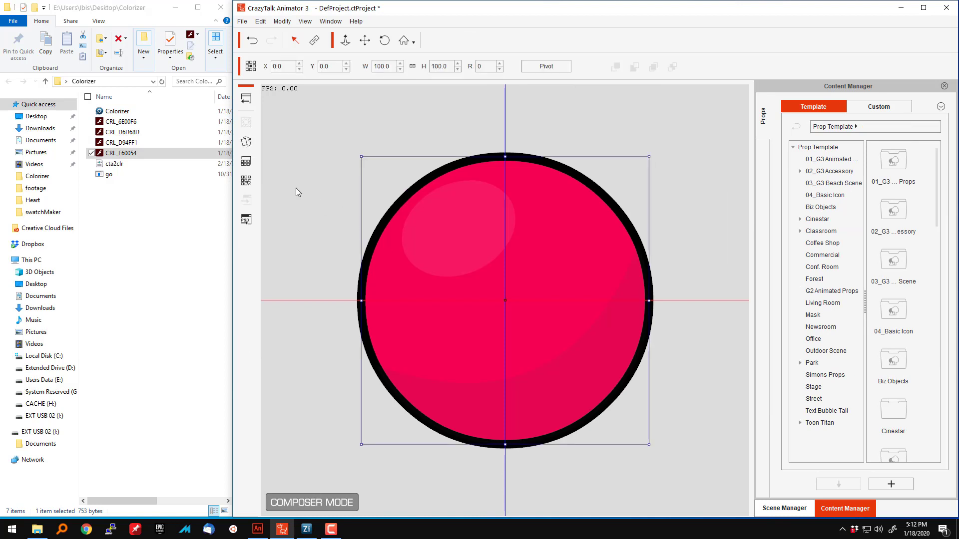
click(247, 182)
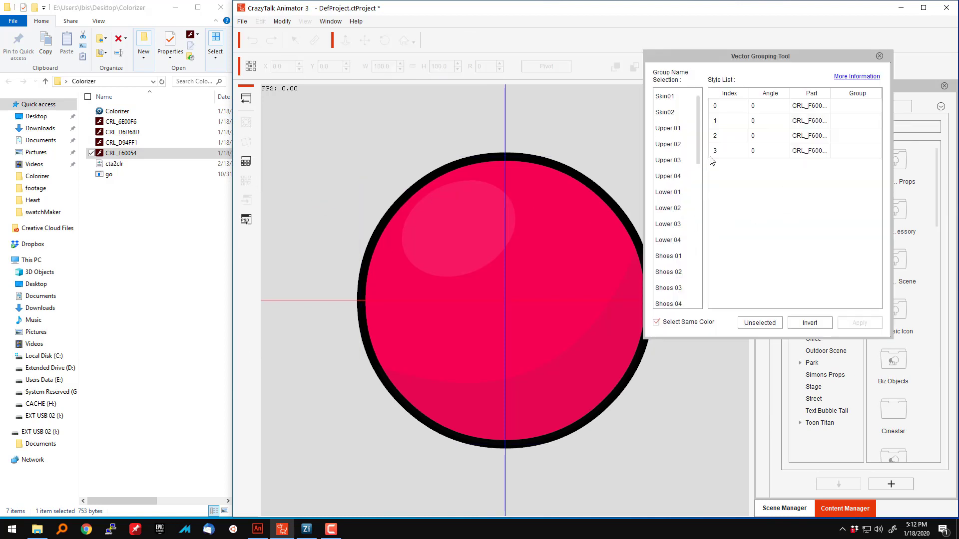
click(669, 256)
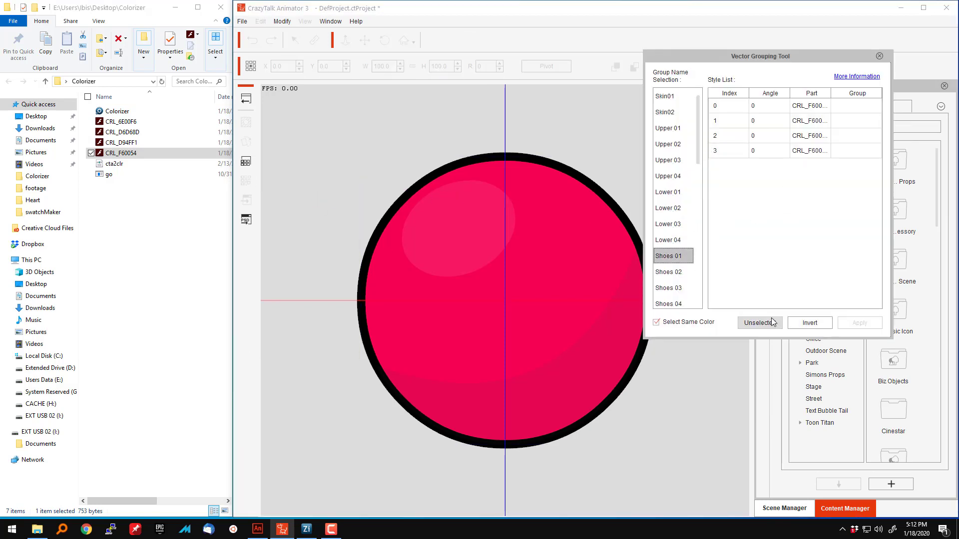
click(846, 110)
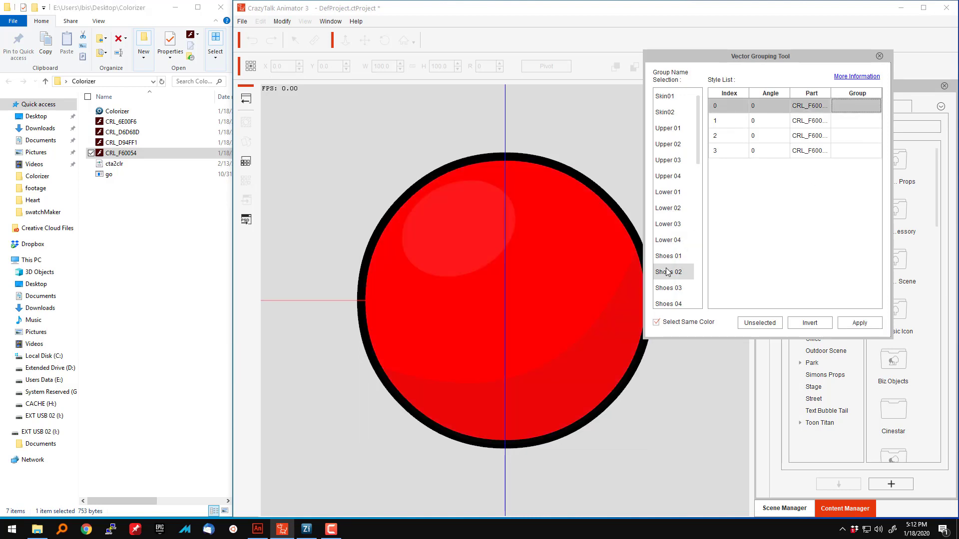
click(868, 322)
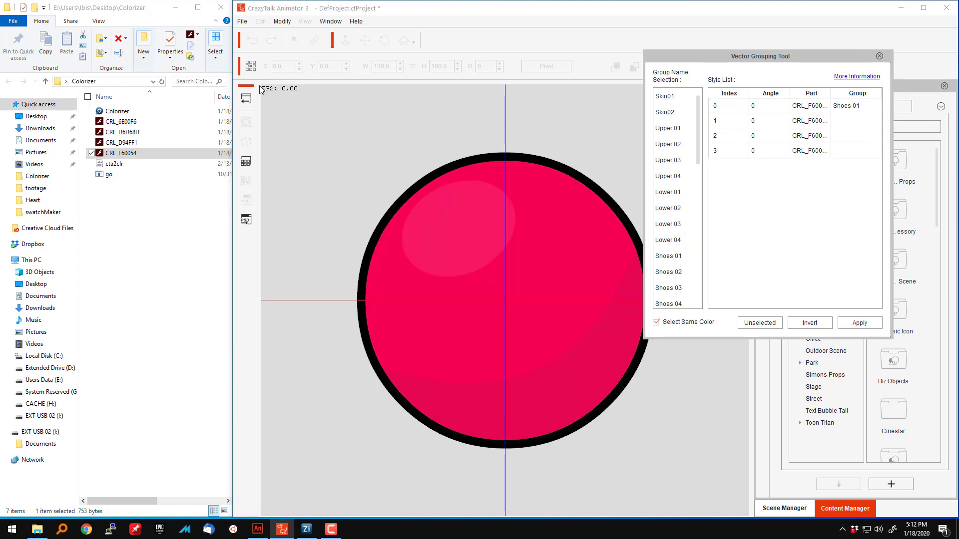
Return to the stage and try to apply the red swatch's render style to the character's shoes.
click(247, 101)
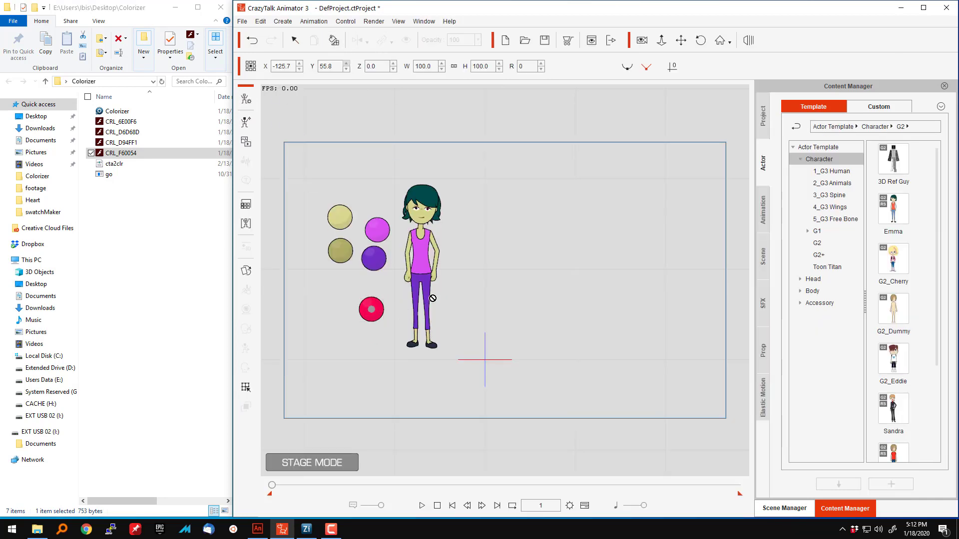
click(423, 263)
click(295, 40)
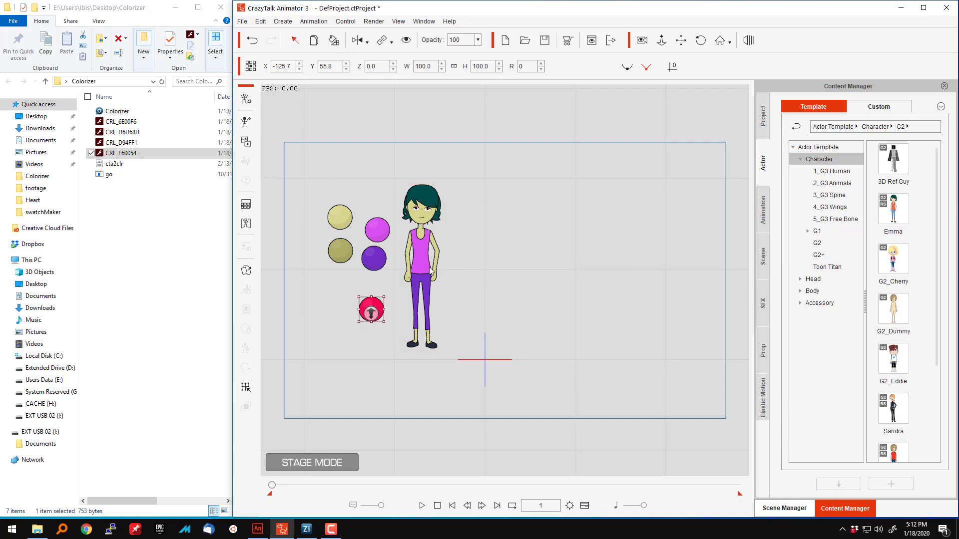
Check which vector group the fills of the character's left foot belong to, and return to the stage.
click(432, 333)
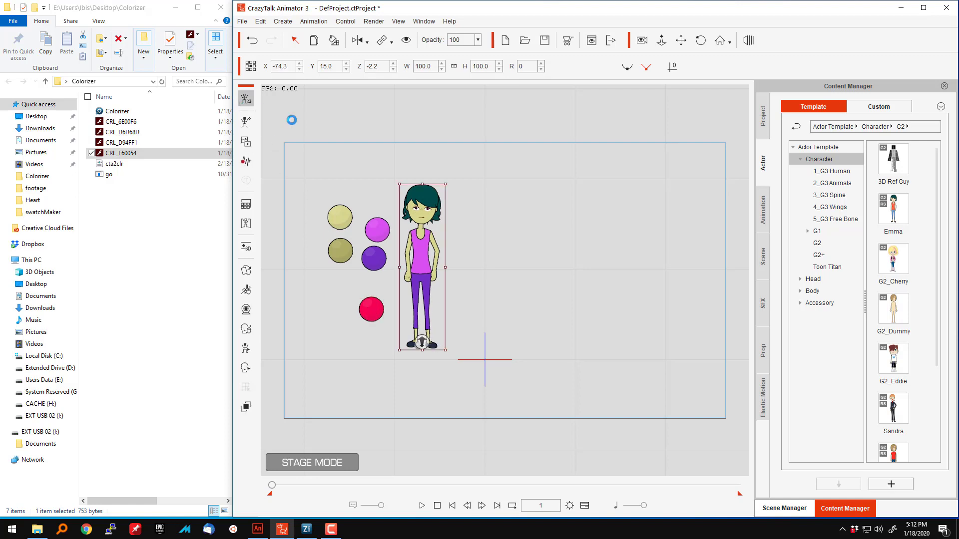
click(473, 281)
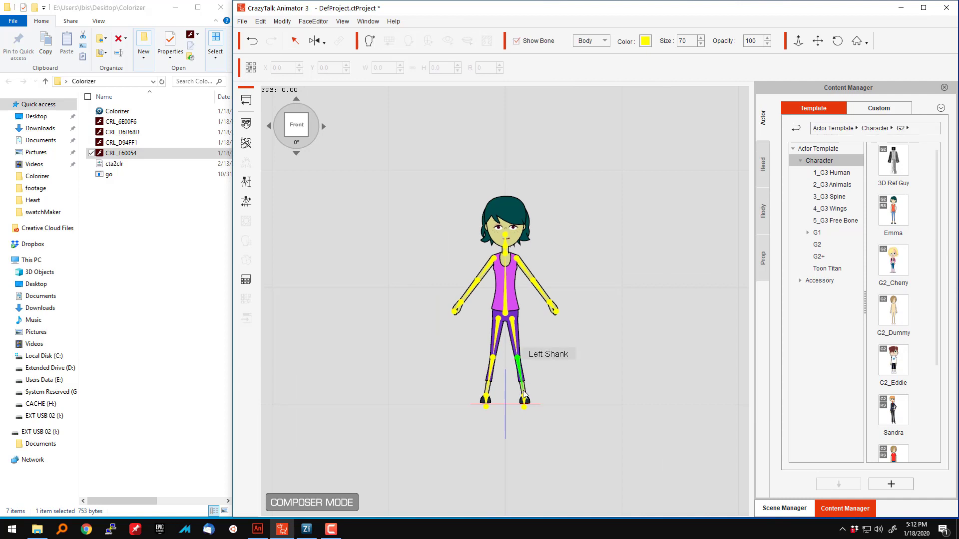
click(525, 402)
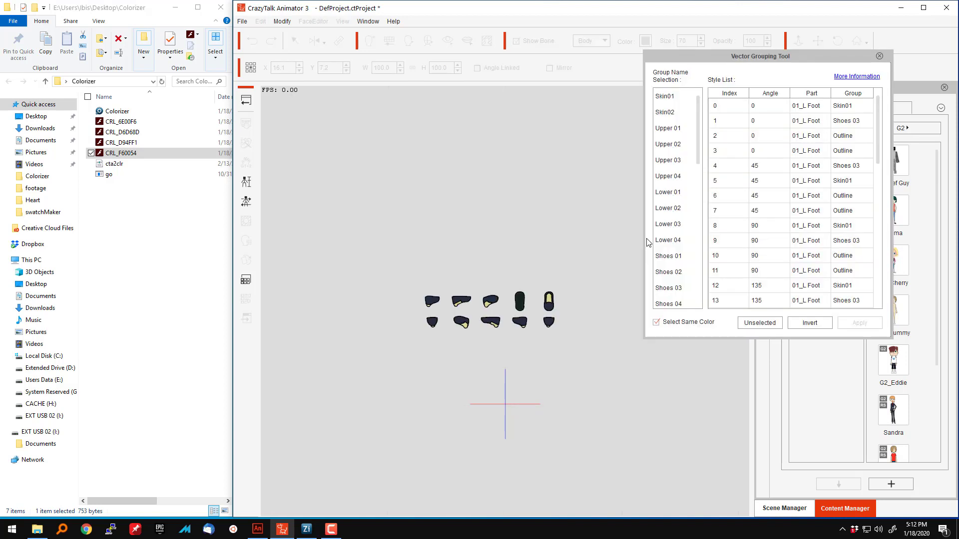
click(860, 242)
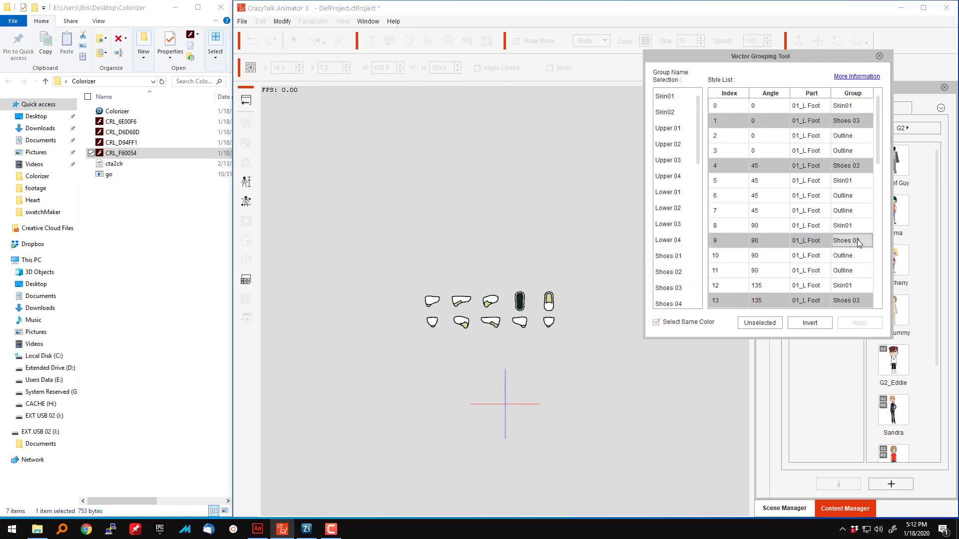
click(879, 57)
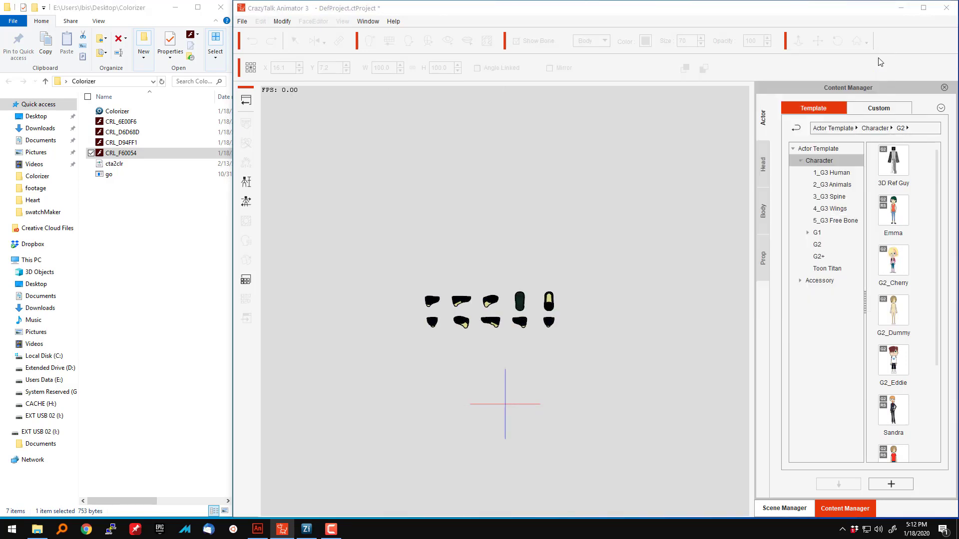
click(246, 102)
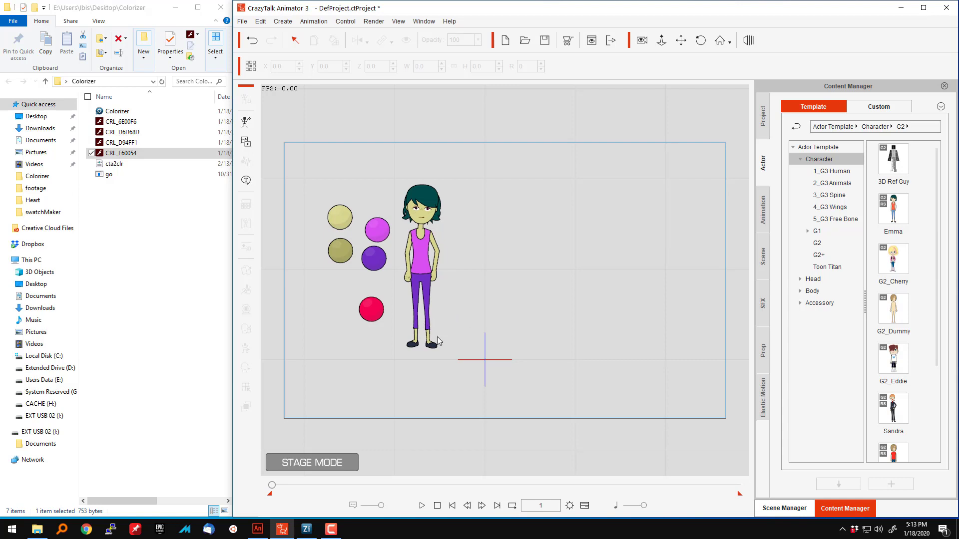
Reassign the main fill (index 0) of the red #F60054 swatch to the Shoes 03 vector group and return to the stage.
click(433, 350)
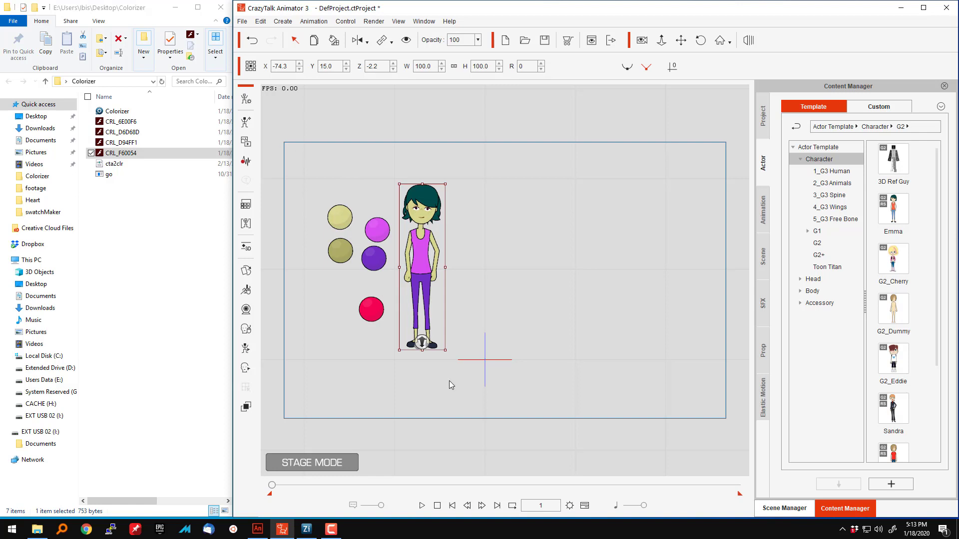
click(371, 304)
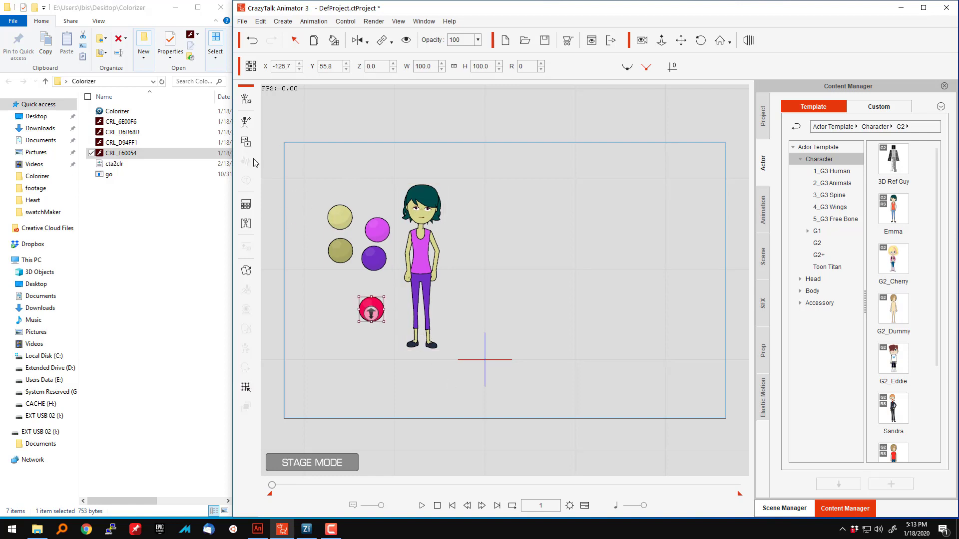
click(246, 99)
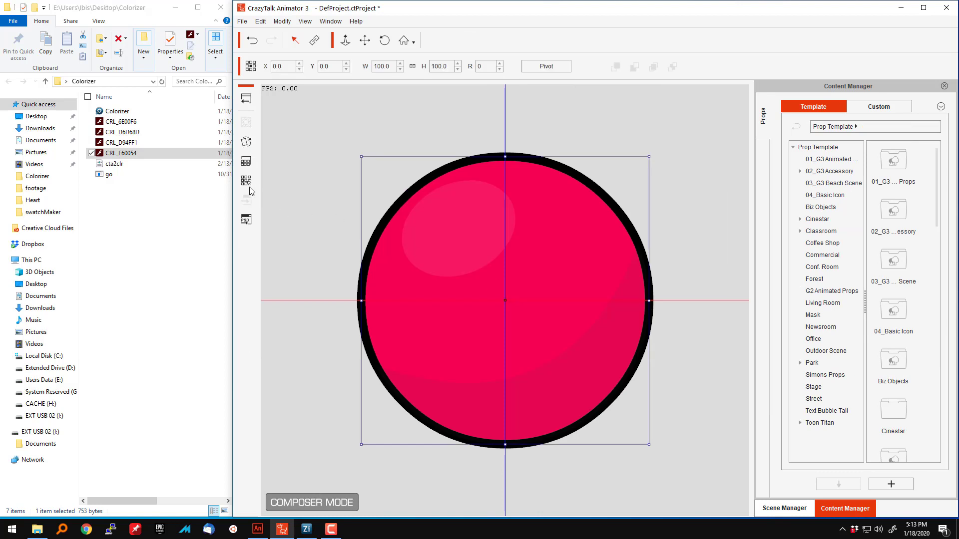
click(247, 182)
click(844, 105)
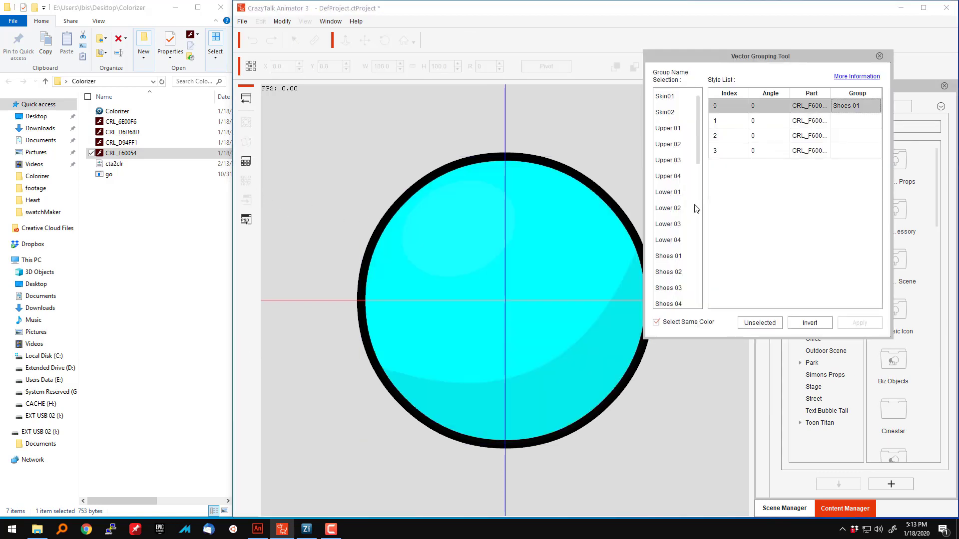
click(669, 287)
click(854, 324)
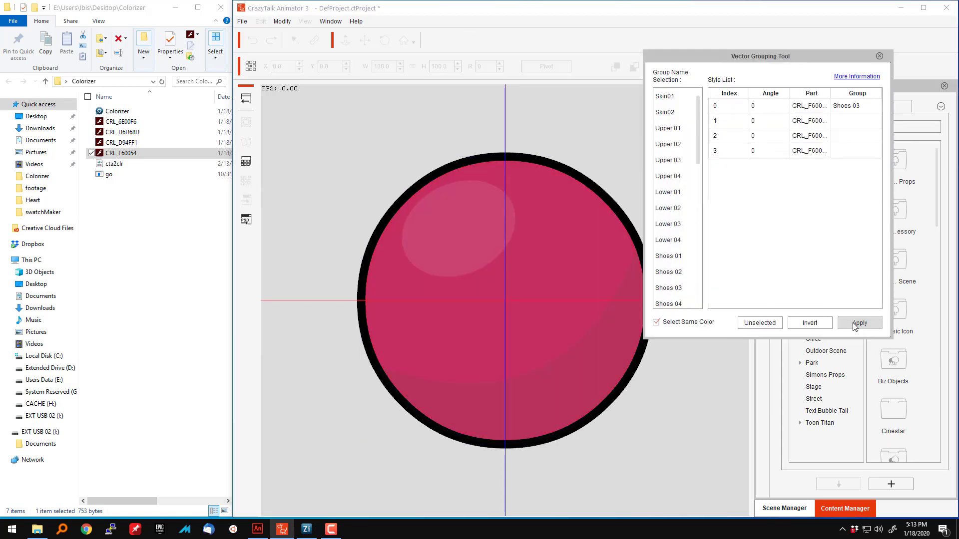
click(879, 56)
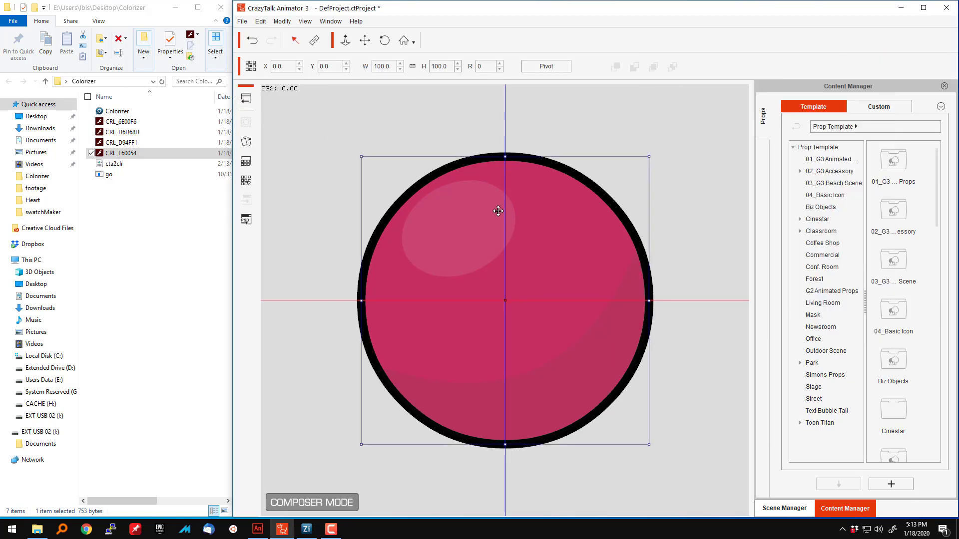
click(246, 99)
Apply the red swatch's render style to the character's shoes.
click(383, 310)
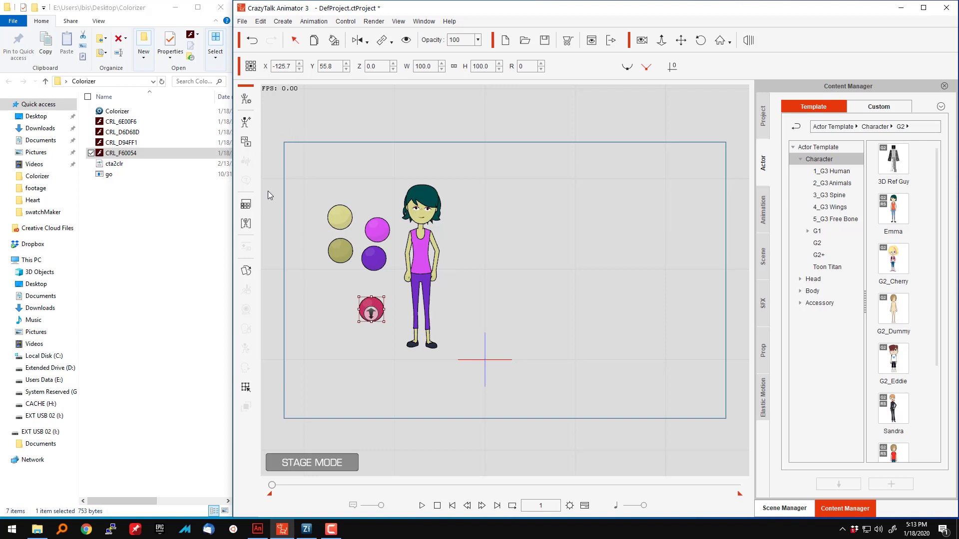
click(337, 42)
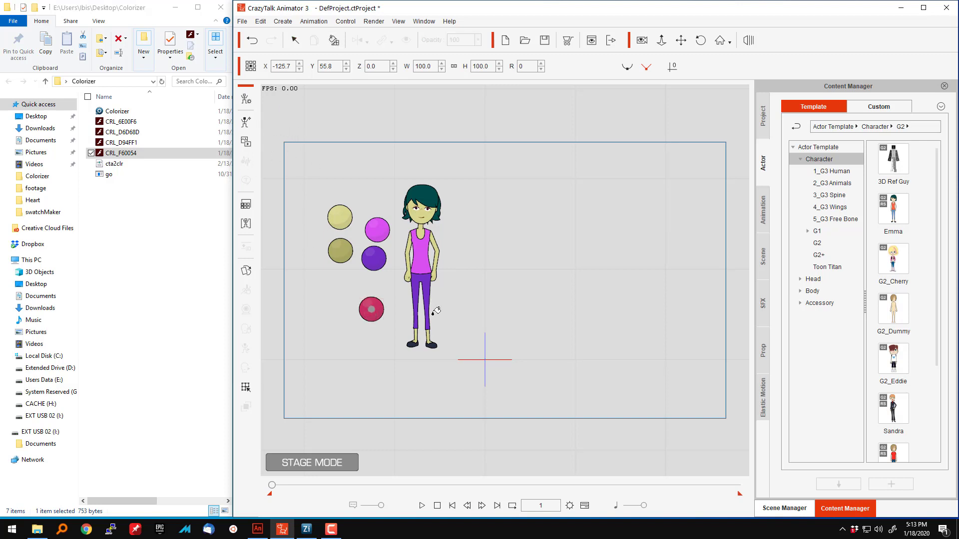
click(432, 343)
Set the red swatch's render style to contrast 20 and saturation 53.
click(681, 40)
click(662, 39)
drag(461, 354, 432, 135)
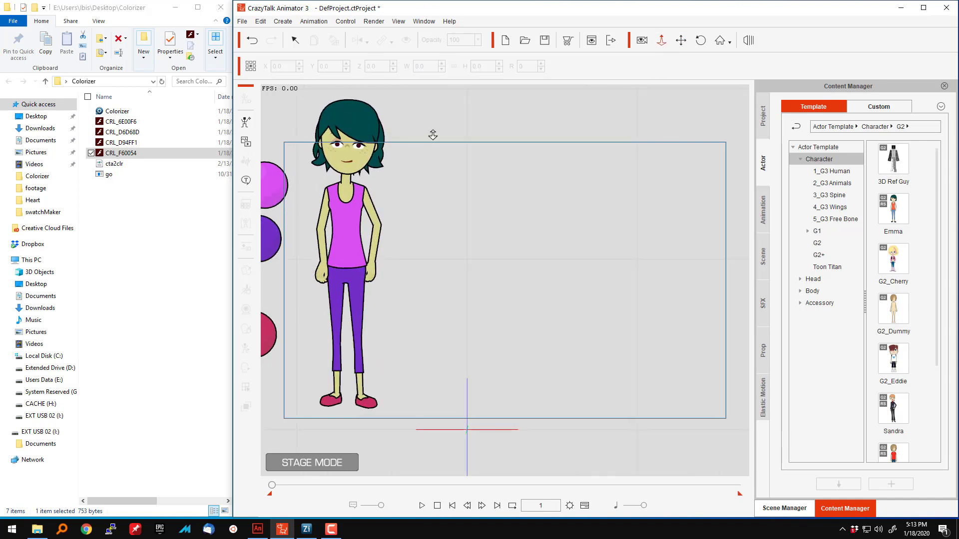
click(680, 40)
drag(526, 261, 675, 234)
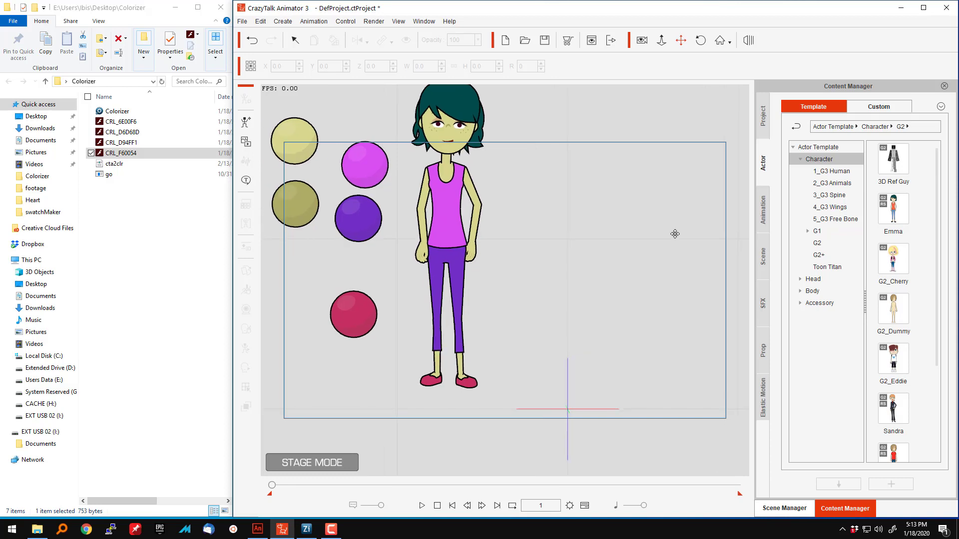
click(370, 316)
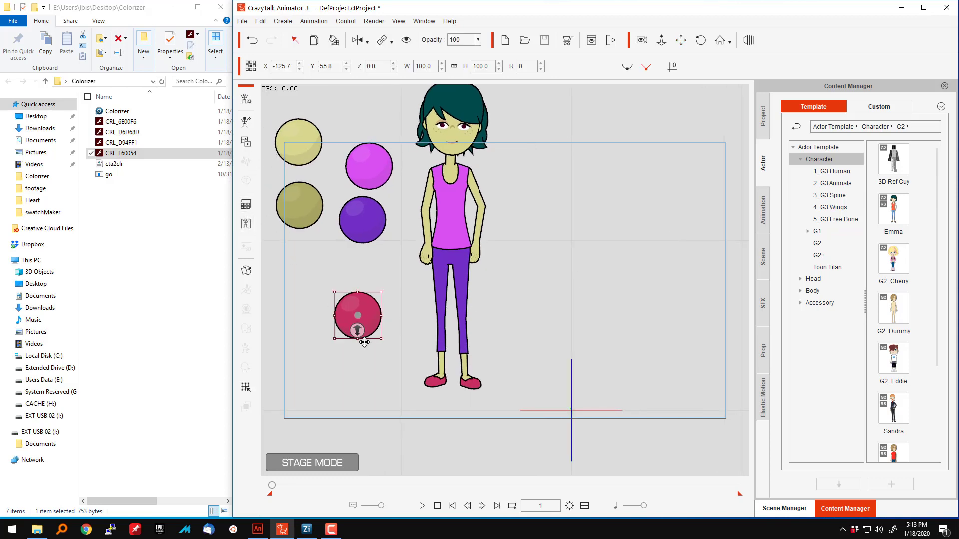
click(246, 202)
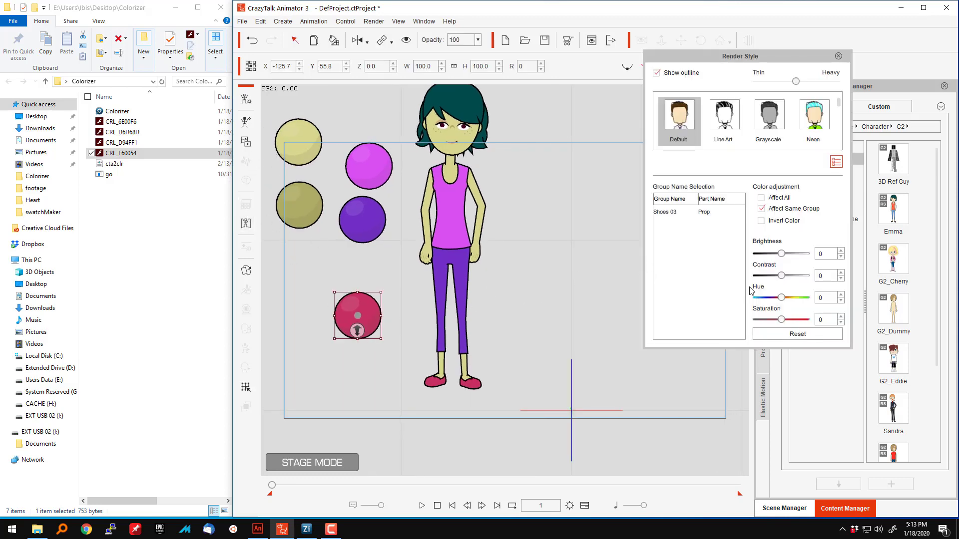
drag(783, 255, 783, 259)
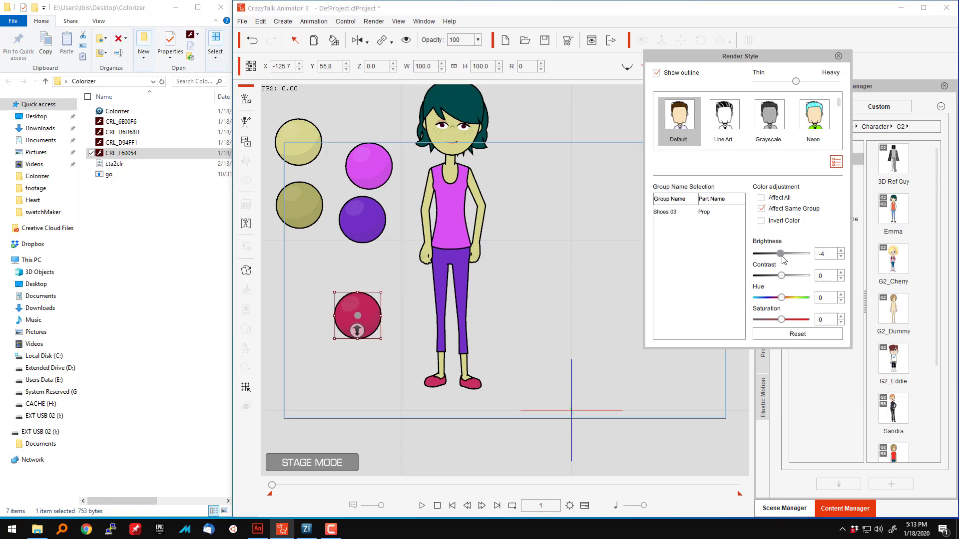
drag(795, 323, 799, 321)
mouse_move(781, 255)
mouse_down()
mouse_move(771, 274)
mouse_move(786, 277)
mouse_up()
Reapply the red swatch's adjusted render style to the character's shoes and close the render style settings.
click(334, 41)
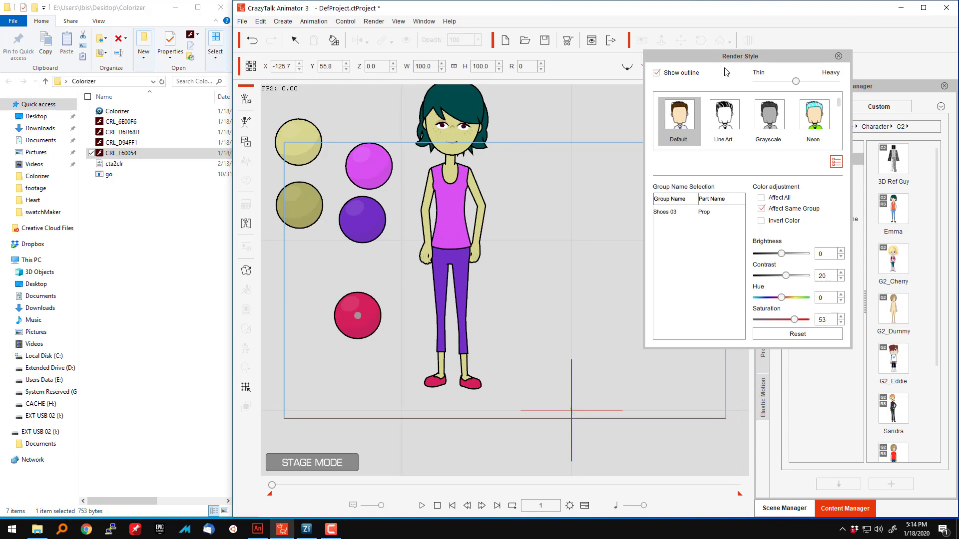
drag(726, 56, 702, 146)
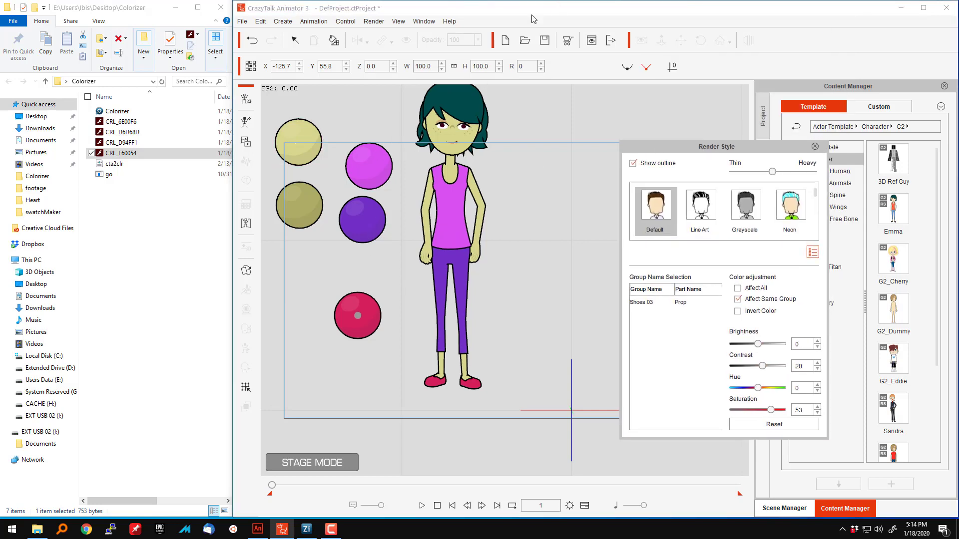
click(295, 40)
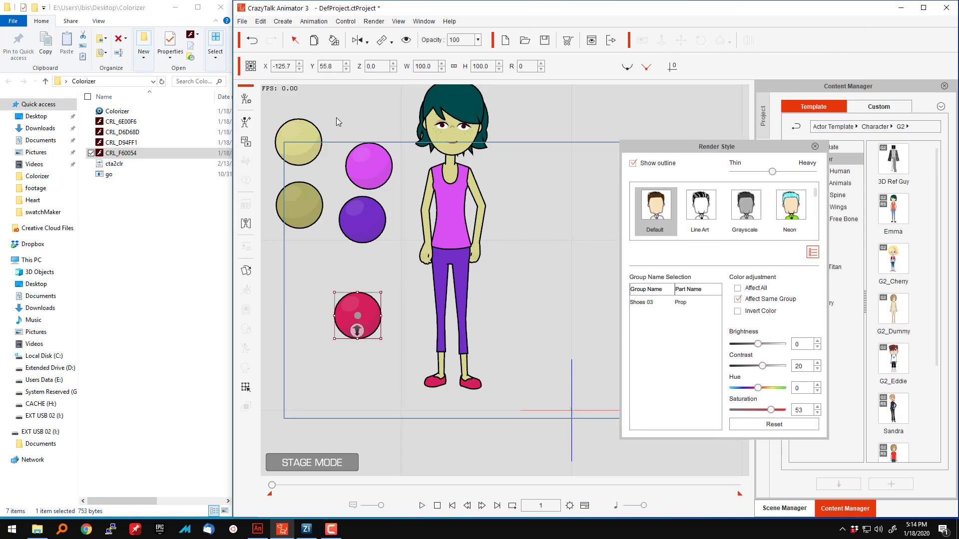
click(296, 141)
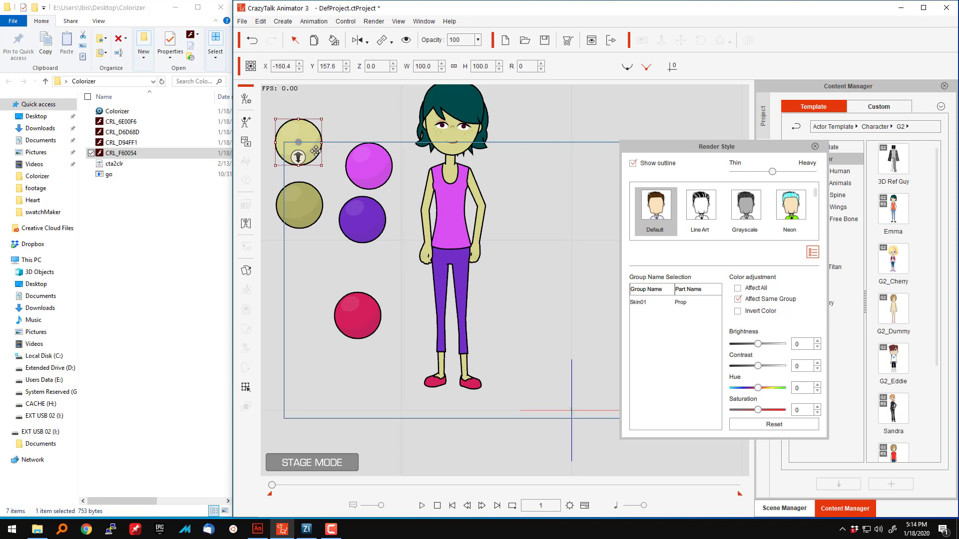
click(815, 147)
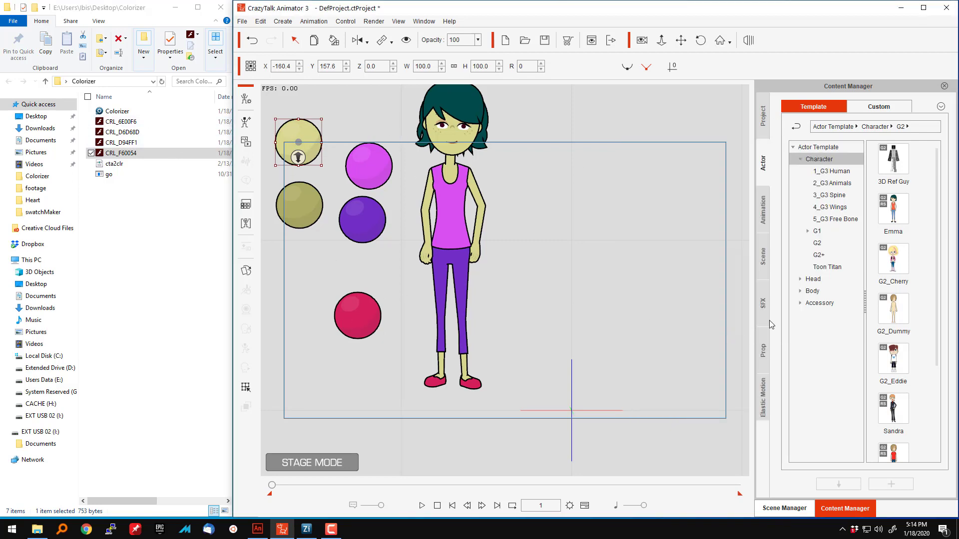
Create a folder named "Charcater Colors" in the custom prop library.
click(880, 107)
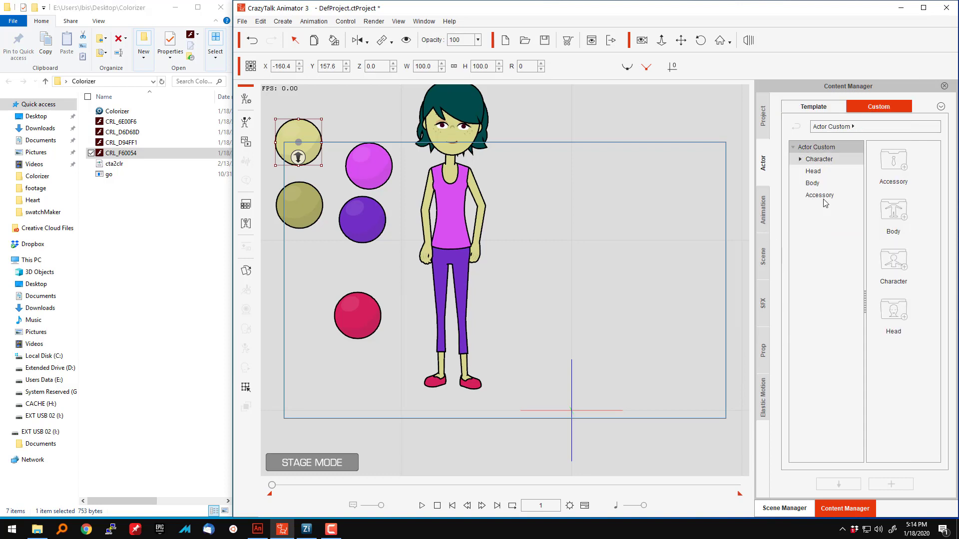
click(762, 351)
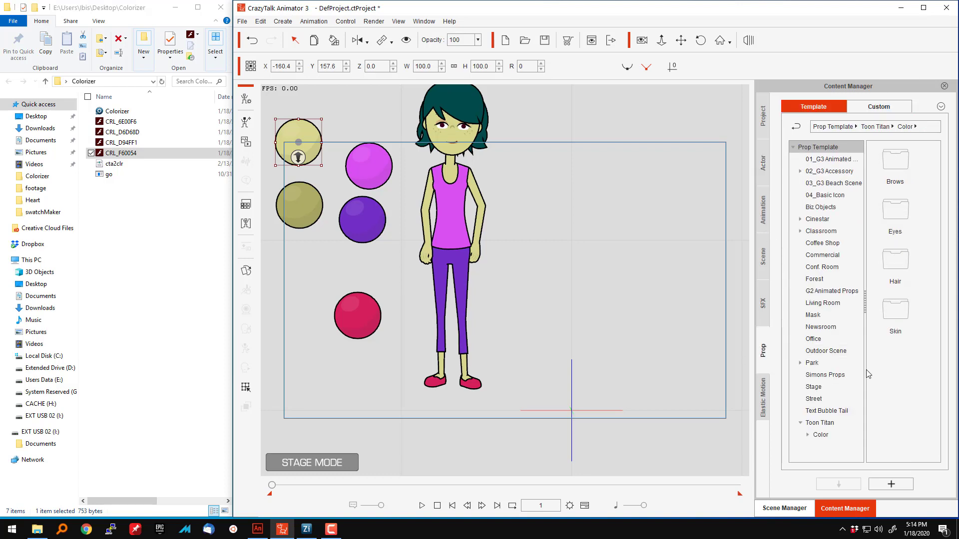
click(819, 435)
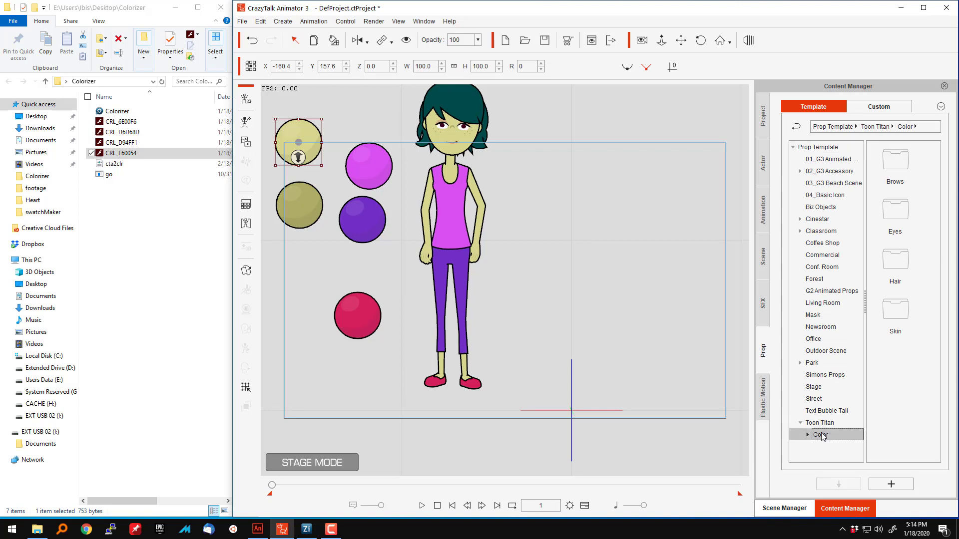
click(895, 109)
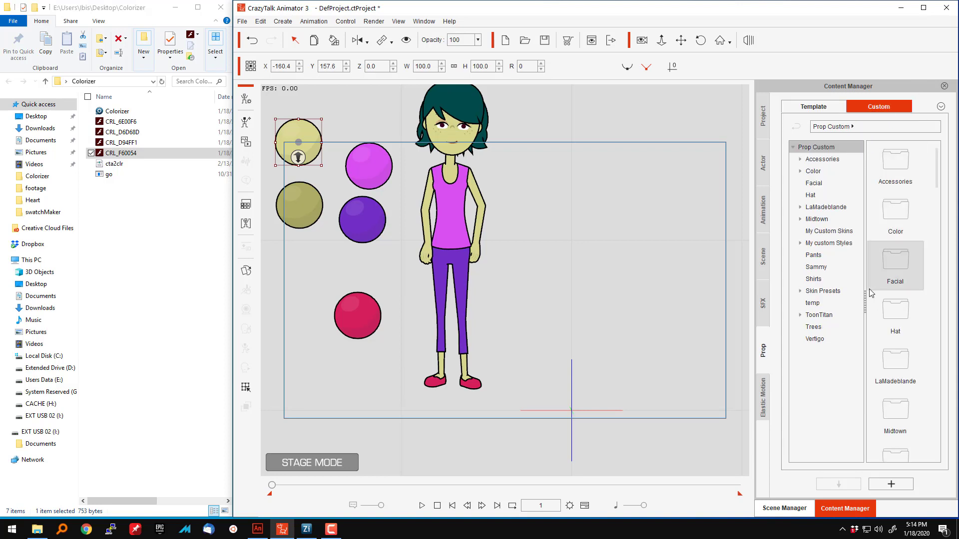
scroll(896, 326, down, 10)
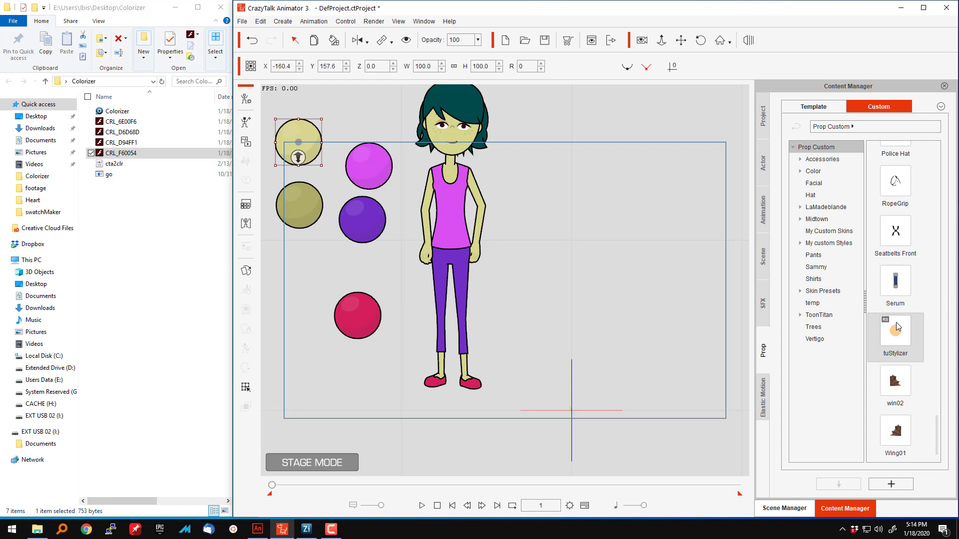
right_click(927, 444)
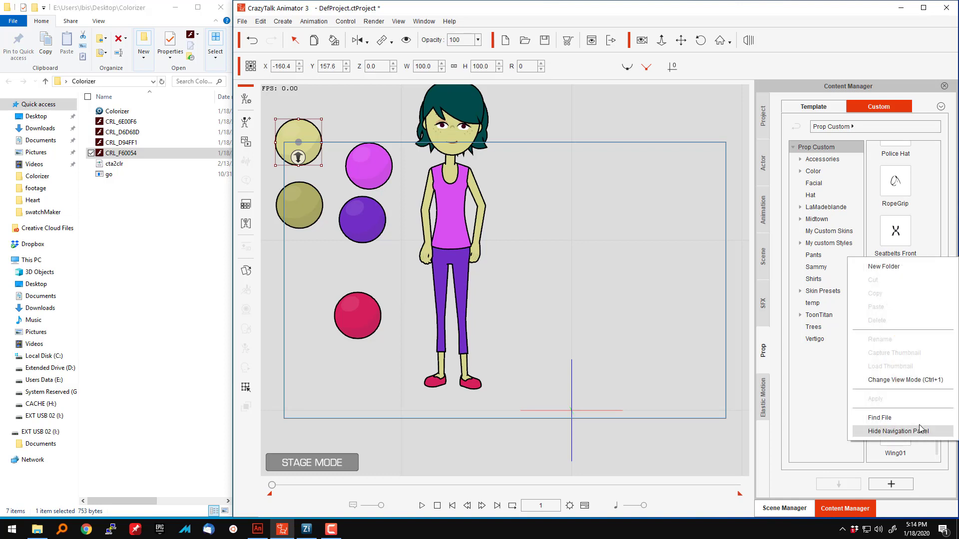
click(899, 267)
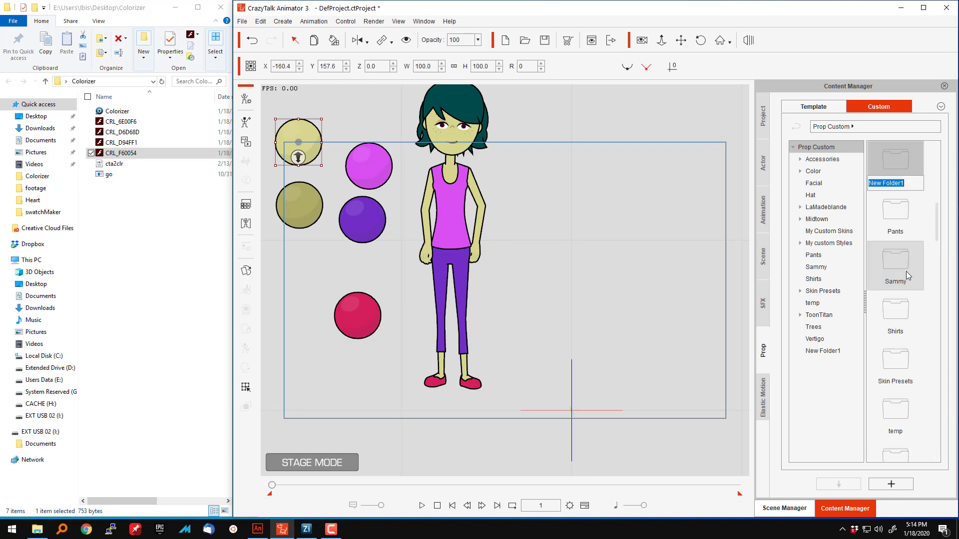
text(Charcater Colors)
key(Return)
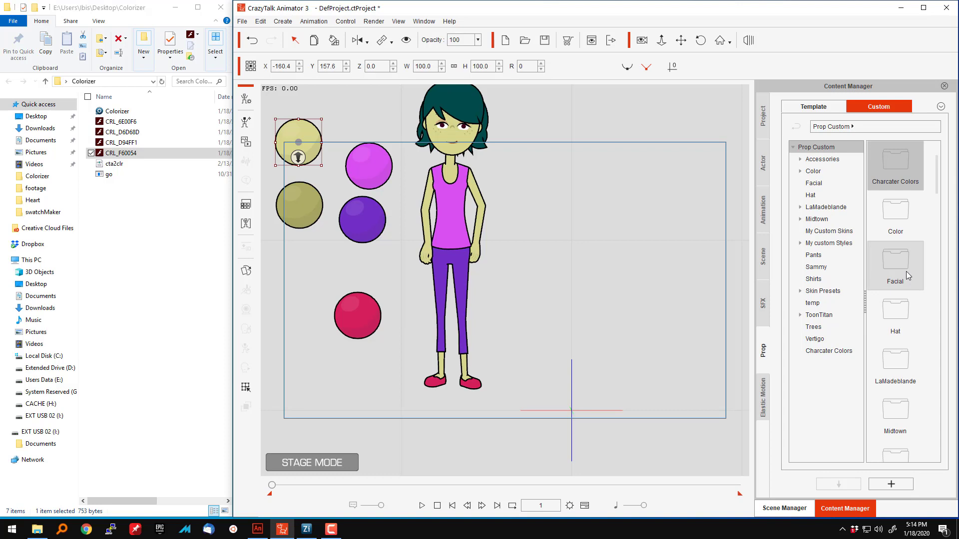
Correct the new folder's name to "Character Colors".
click(894, 183)
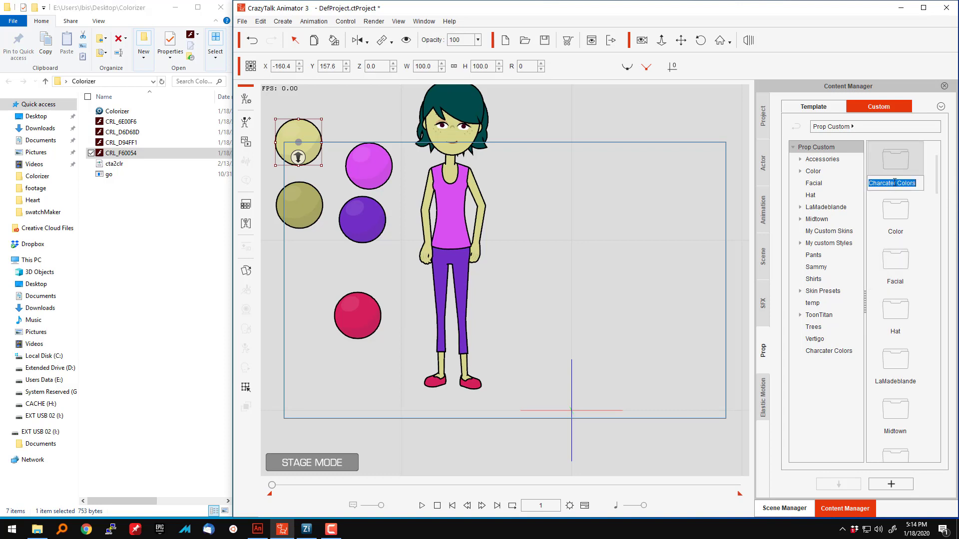
click(900, 184)
drag(898, 184, 837, 188)
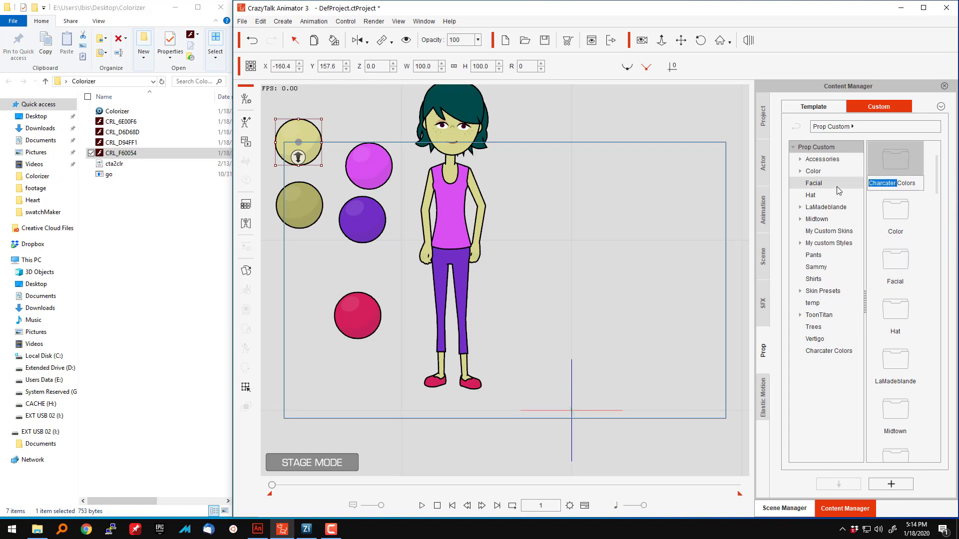
text(Character)
key(Return)
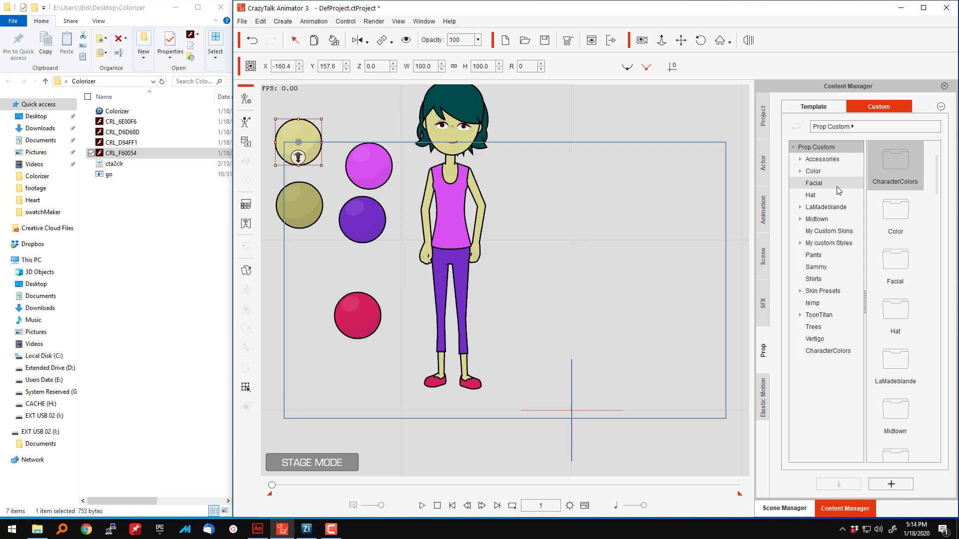
click(901, 185)
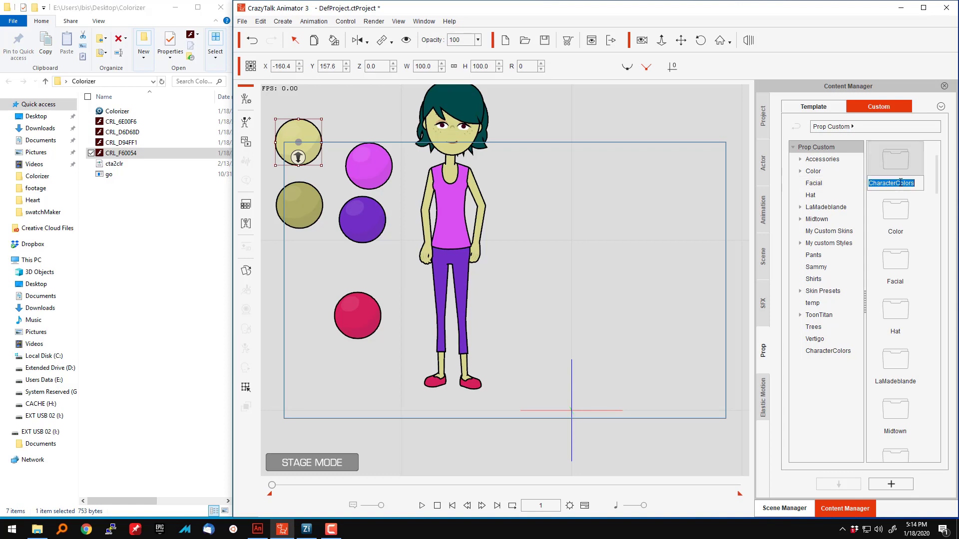
click(895, 183)
key(Return)
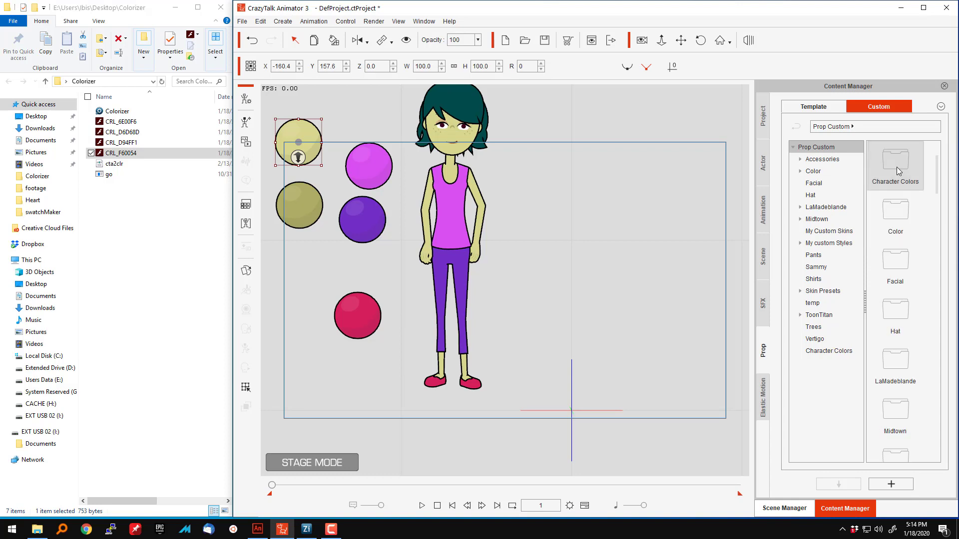
Create a subfolder named "Emily" inside the Character Colors folder.
double_click(897, 166)
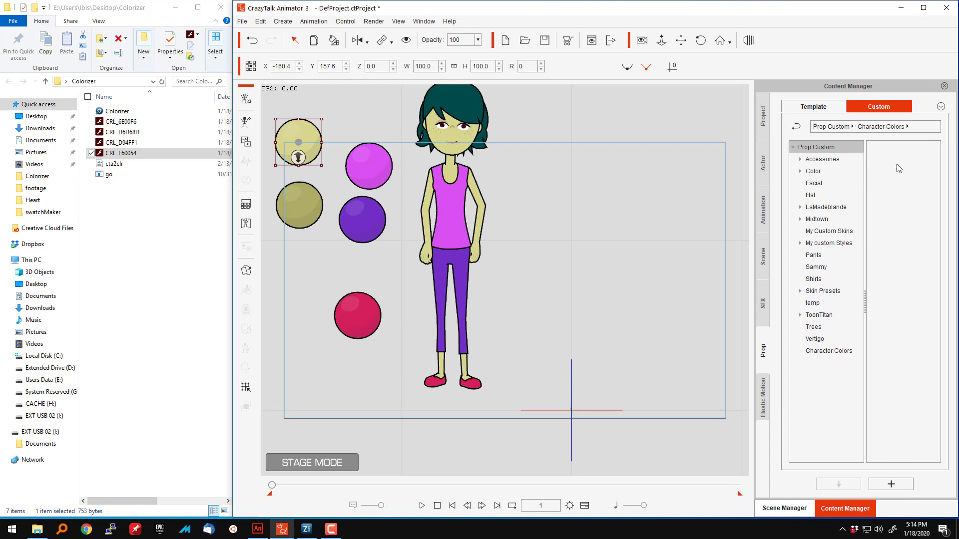
right_click(900, 213)
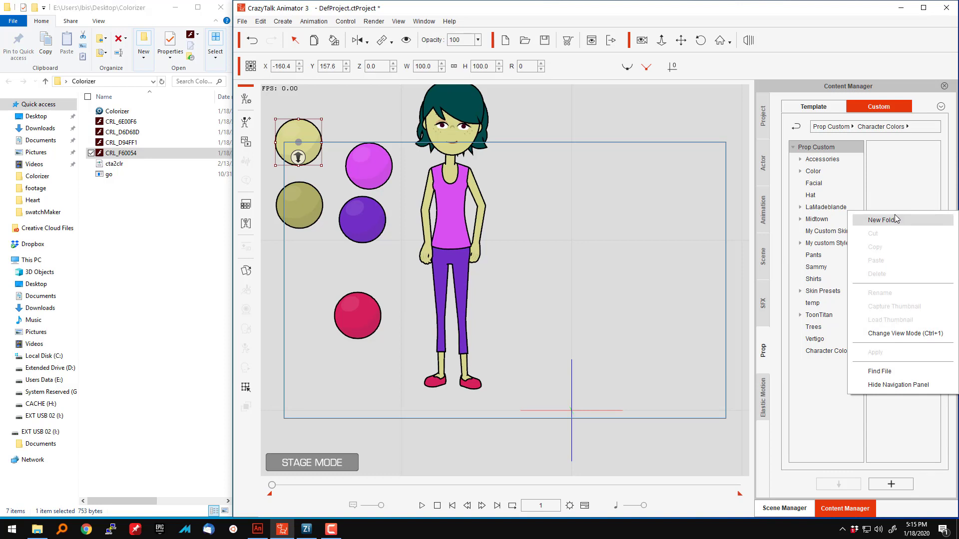
click(897, 220)
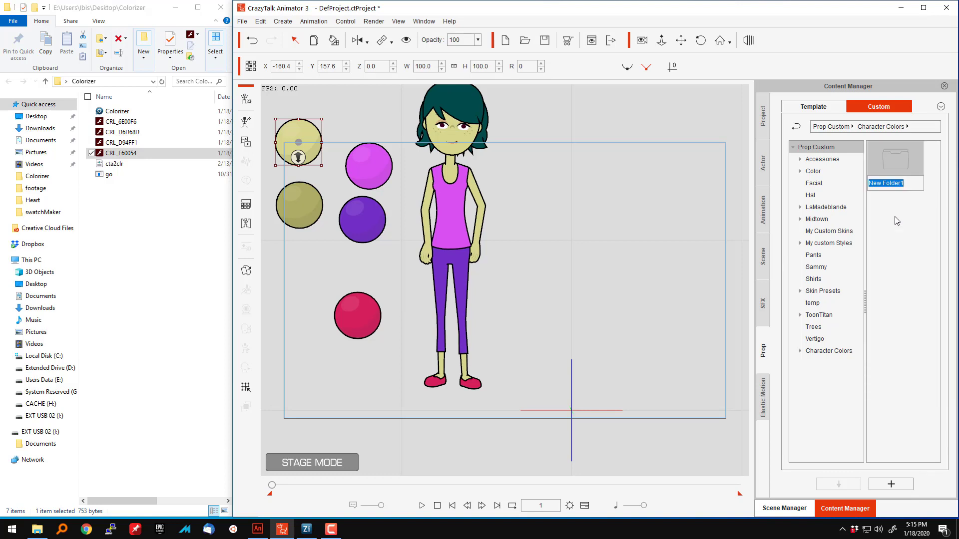
text(Emily)
key(Return)
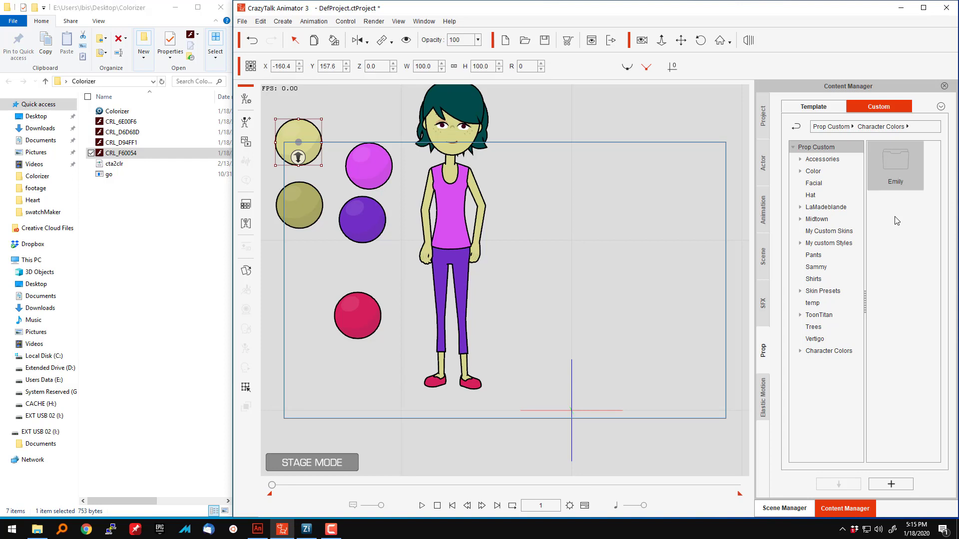
Save the light skin swatch as a custom prop named "Skin" in the Emily folder.
double_click(899, 167)
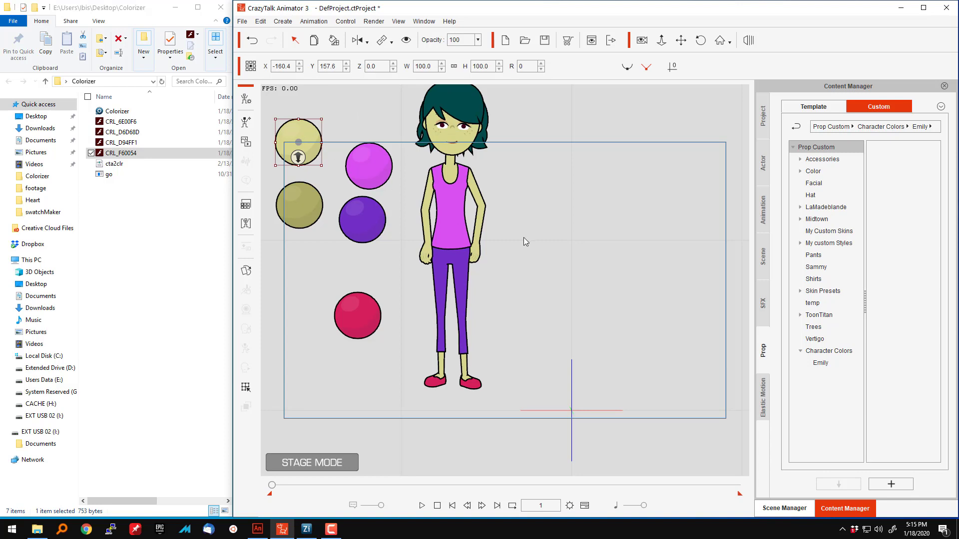
click(891, 485)
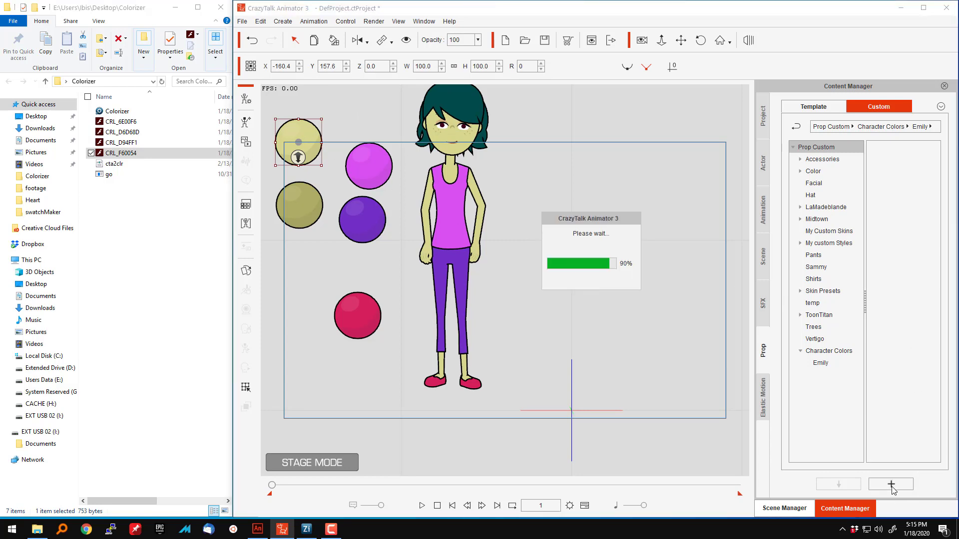
text(Skin)
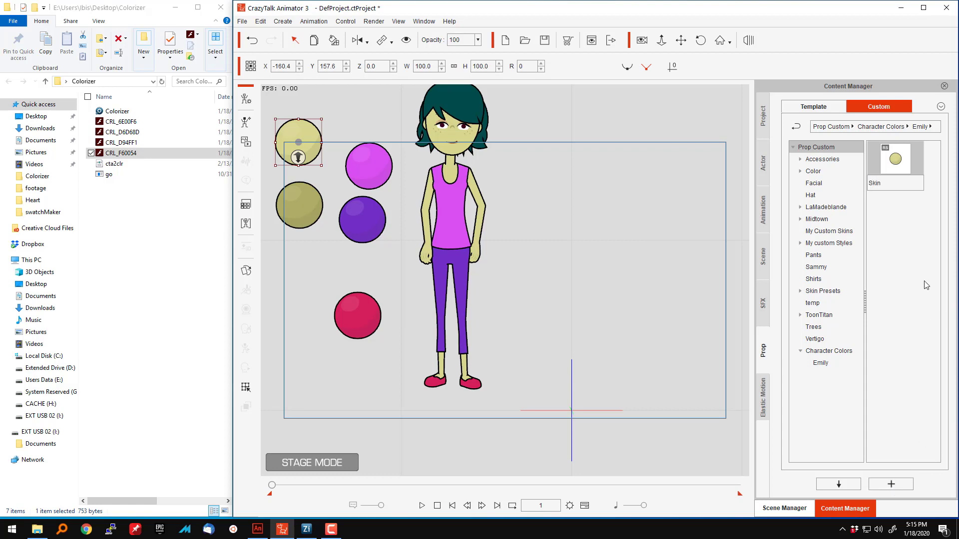
click(920, 258)
Save the darker olive skin swatch as a custom prop named "Skin 2" in the Emily folder.
click(318, 203)
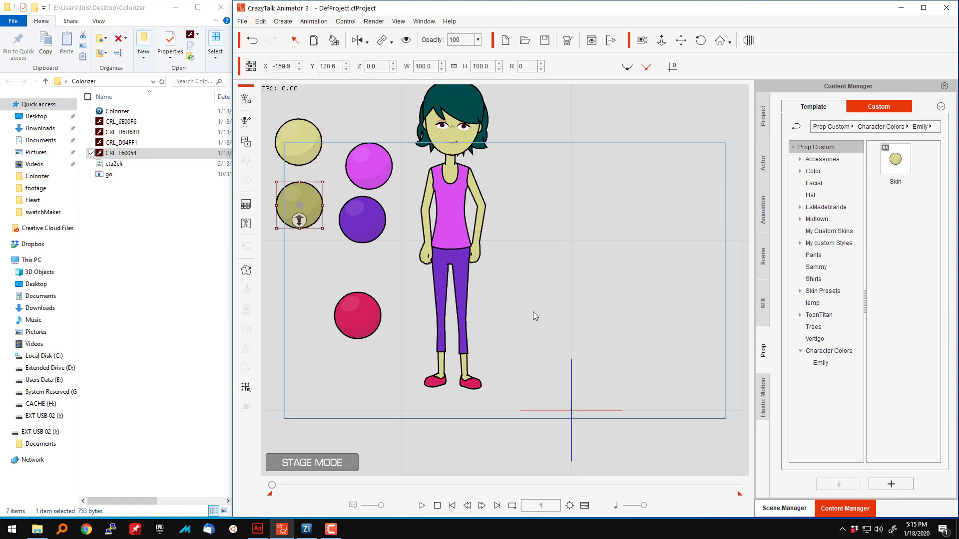
click(879, 486)
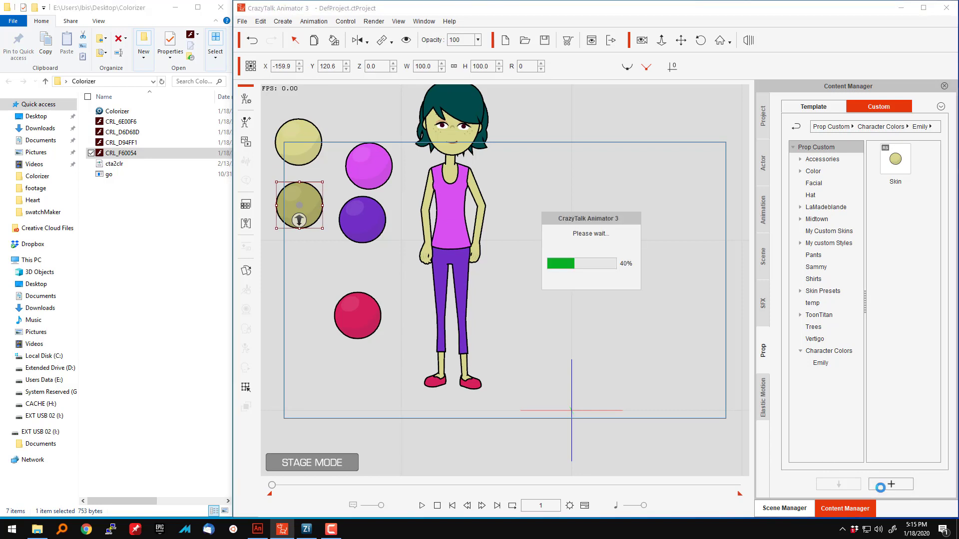
text(Sk)
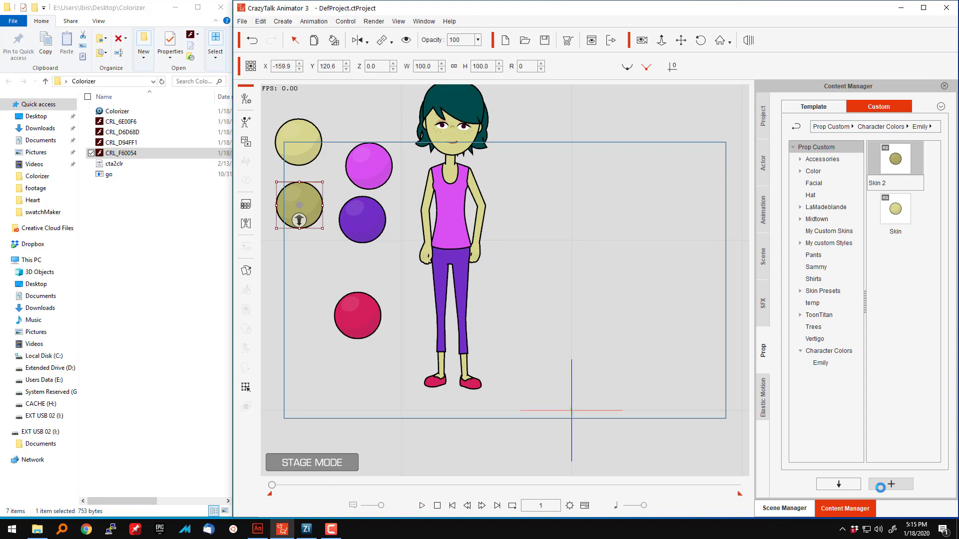
Finish naming the darker olive swatch "Skin 2" in the Emily folder and leave its name unchanged.
text(in 2)
click(912, 258)
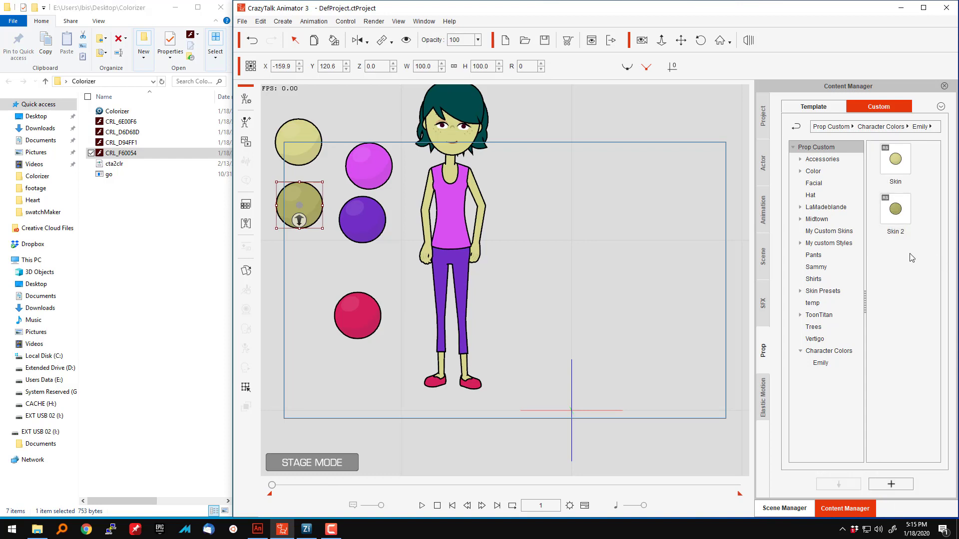
click(901, 234)
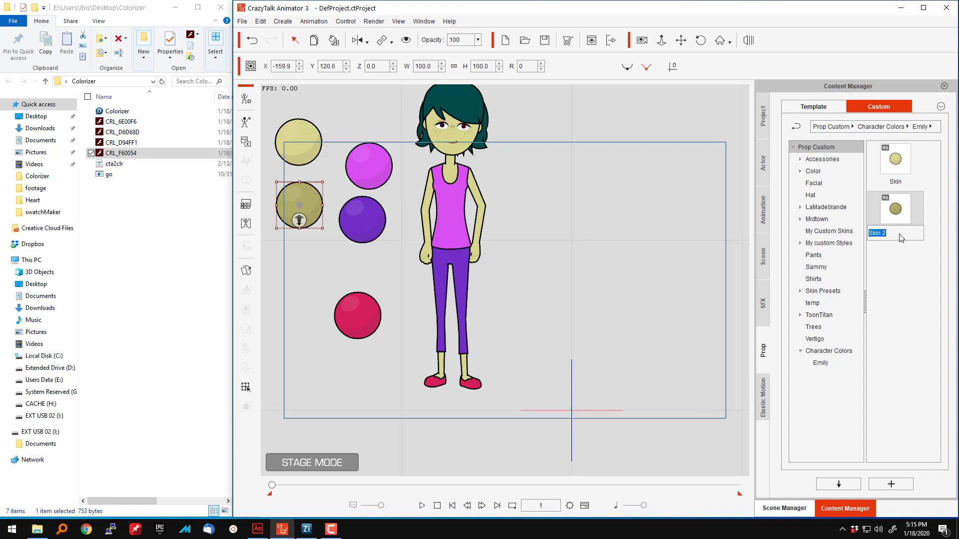
click(902, 283)
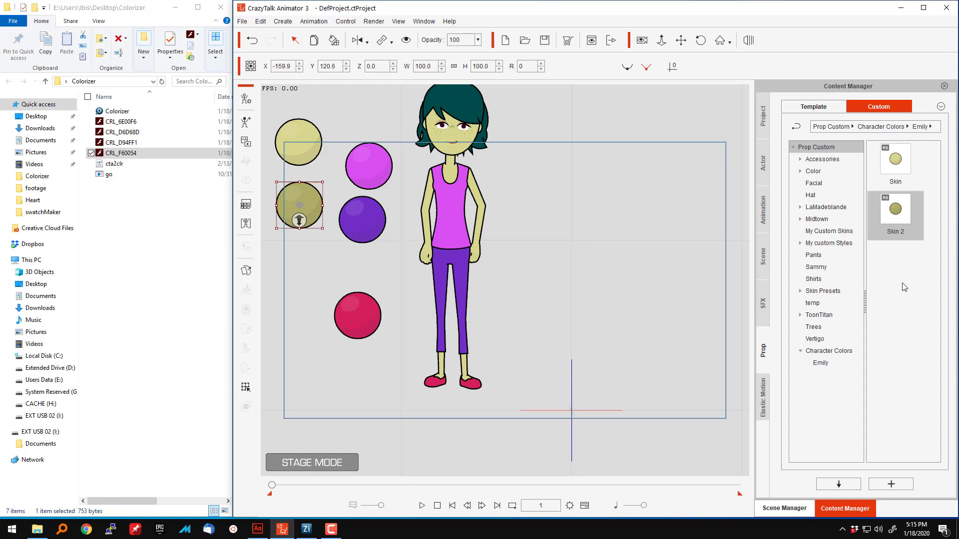
Save the magenta swatch as a custom prop named "Shirt" in the Emily folder.
click(373, 165)
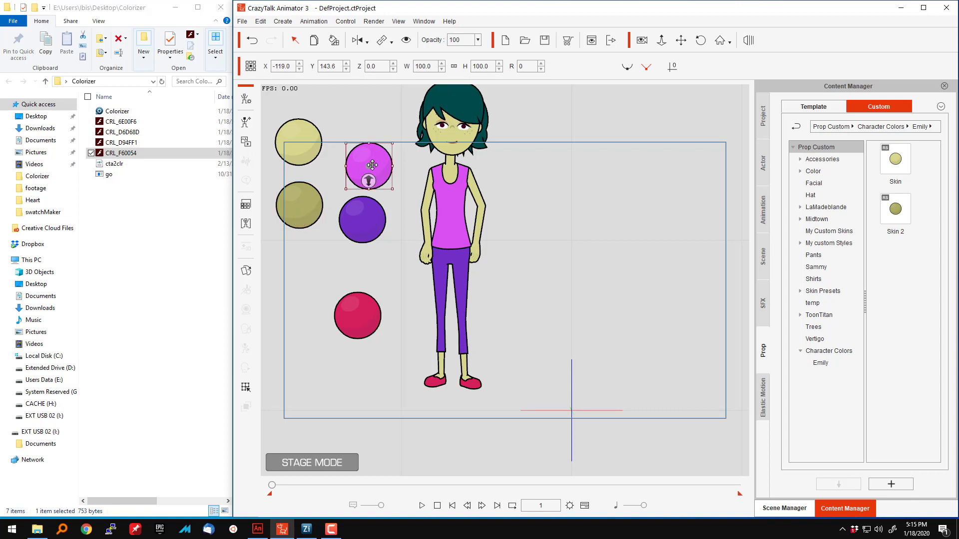
click(906, 488)
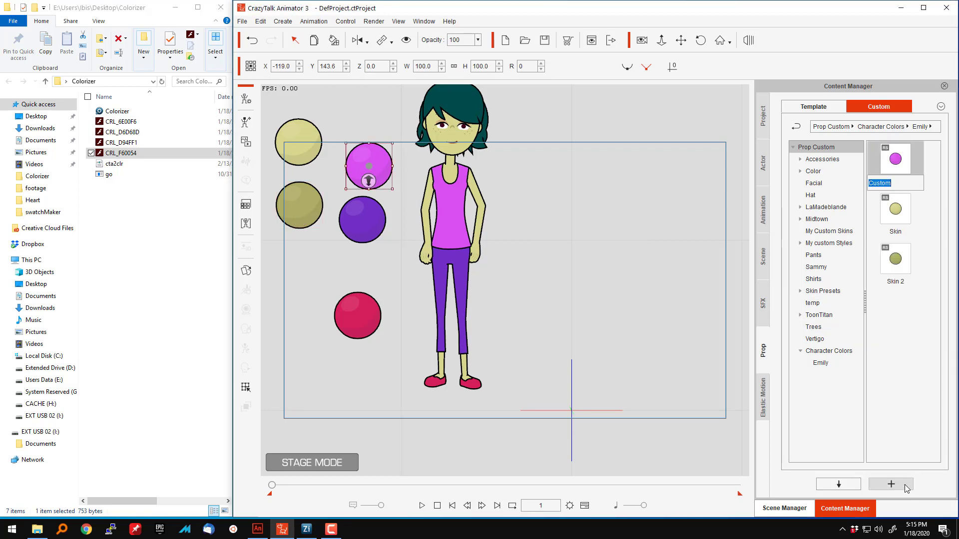
text(Shoirt)
key(Return)
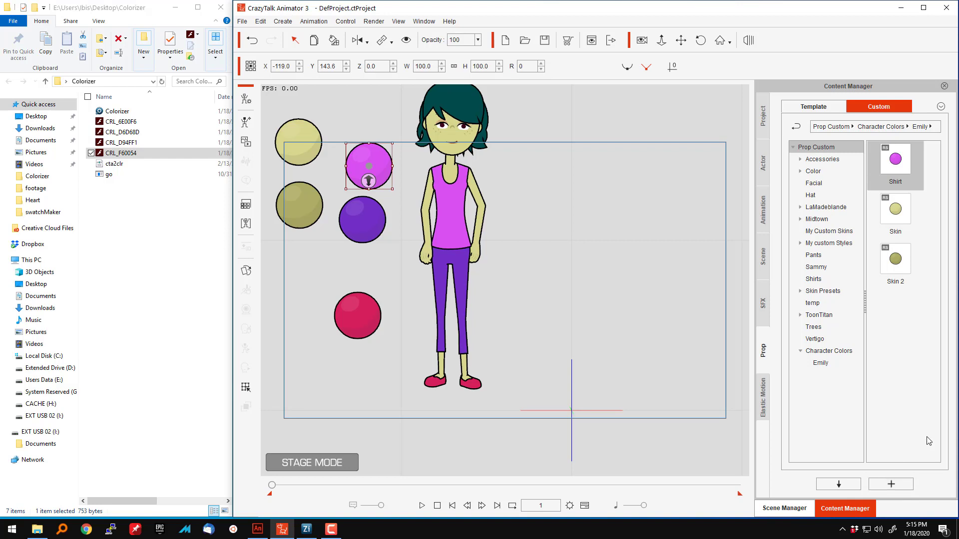
click(890, 333)
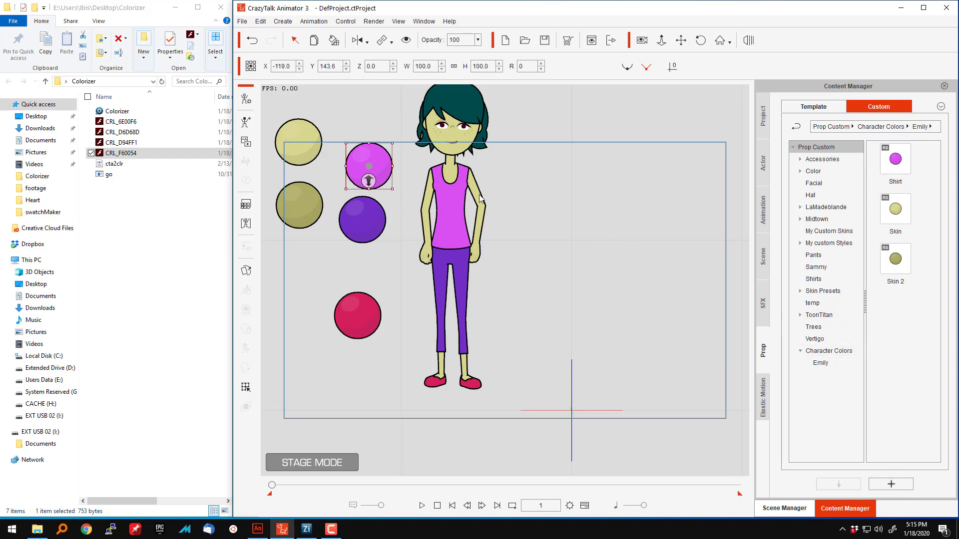
Save the purple swatch as a custom prop named "Pants" in the Emily folder.
click(352, 211)
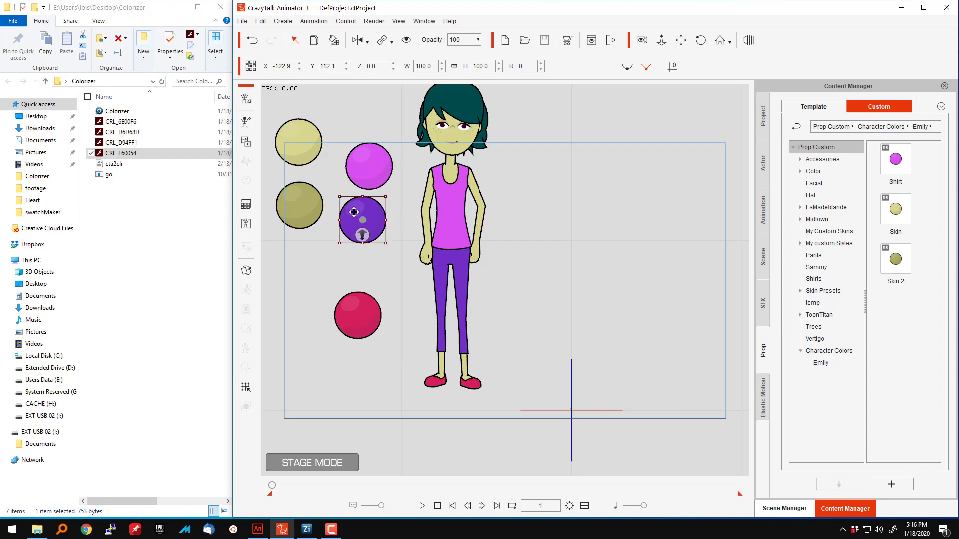
click(893, 488)
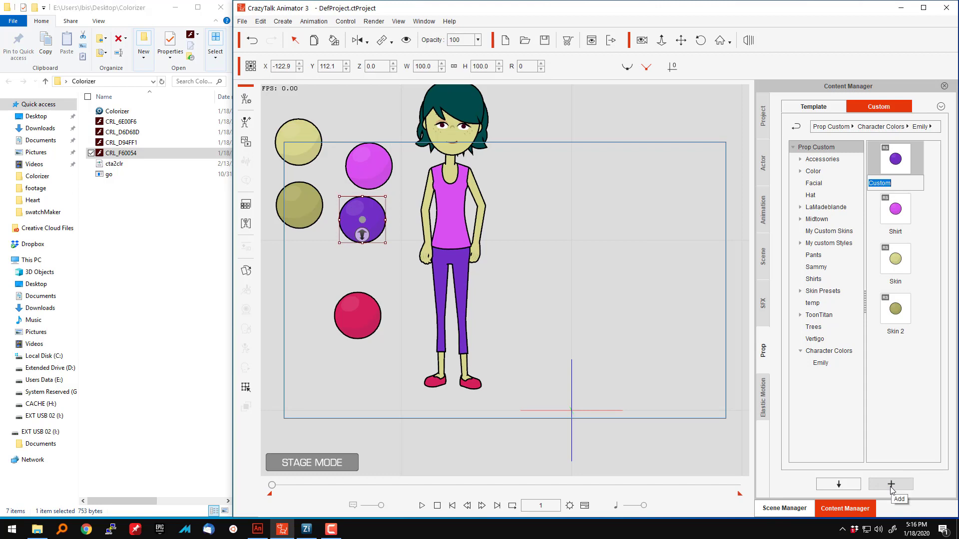
text(Pants)
key(Return)
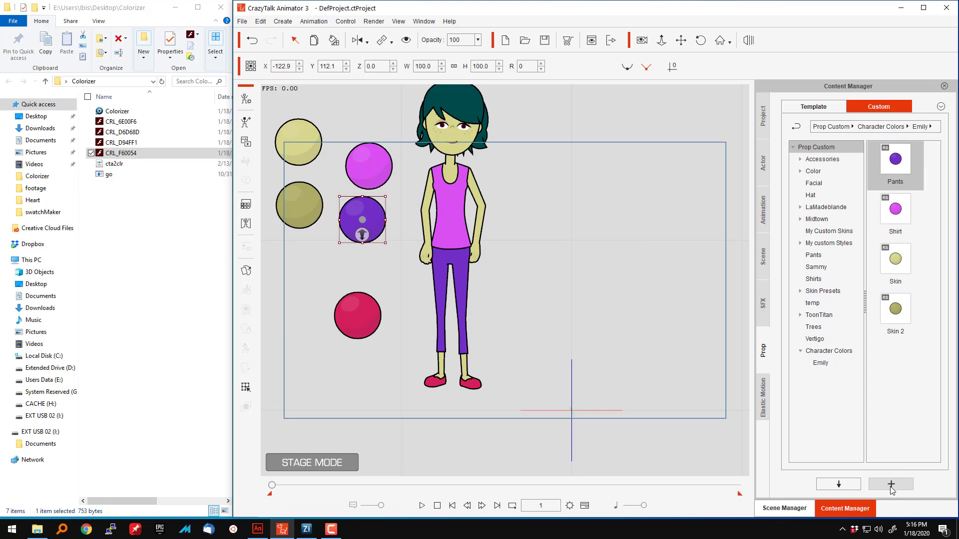
click(902, 375)
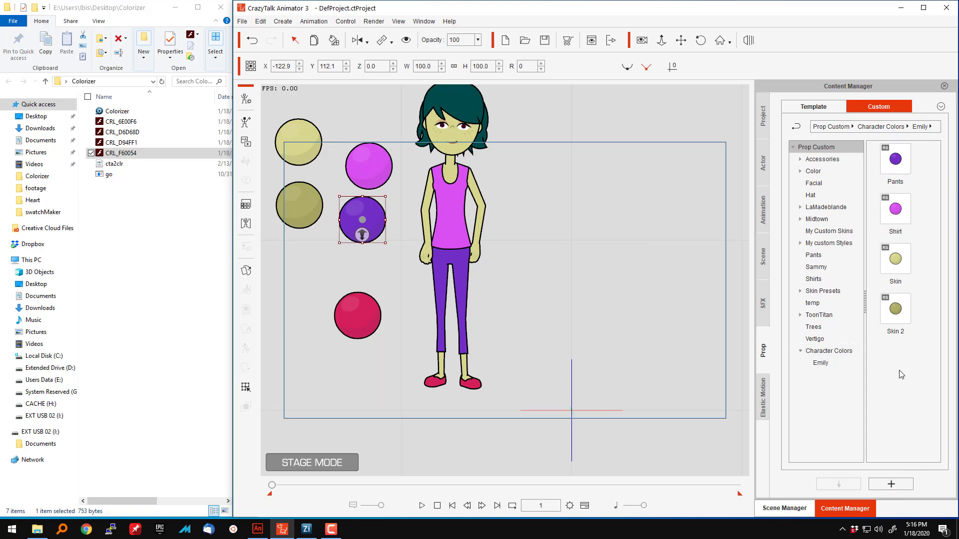
Save the red swatch as a custom prop named "Shoes" in the Emily folder.
click(360, 311)
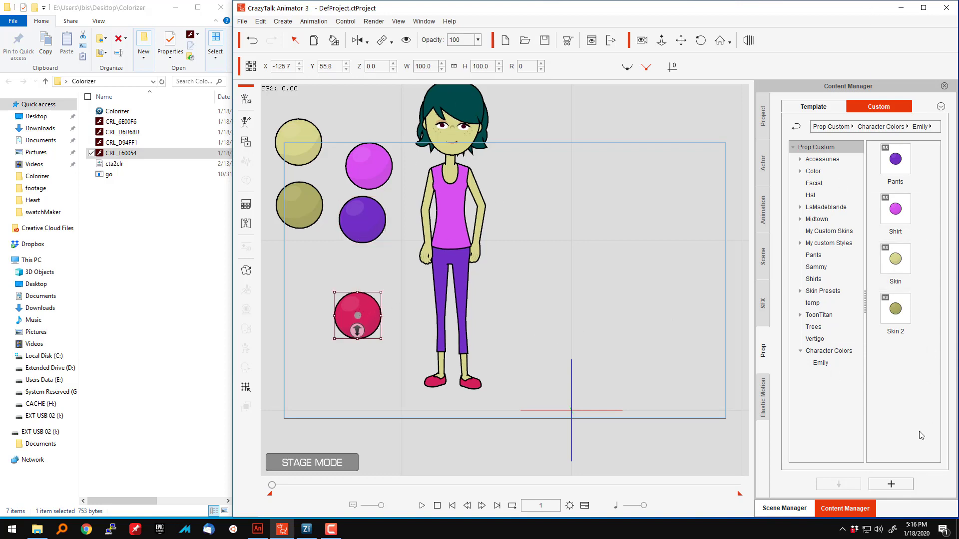
click(900, 485)
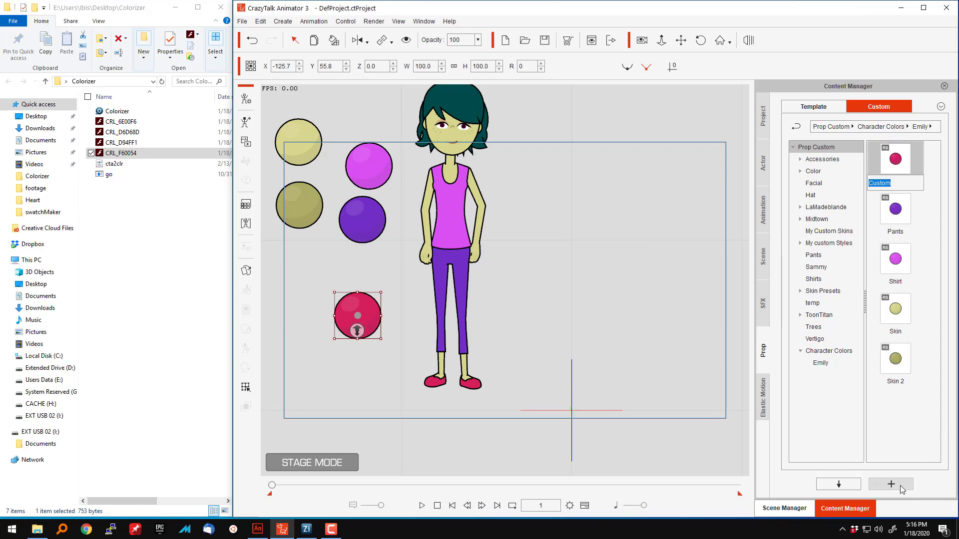
text(Shoes)
key(Return)
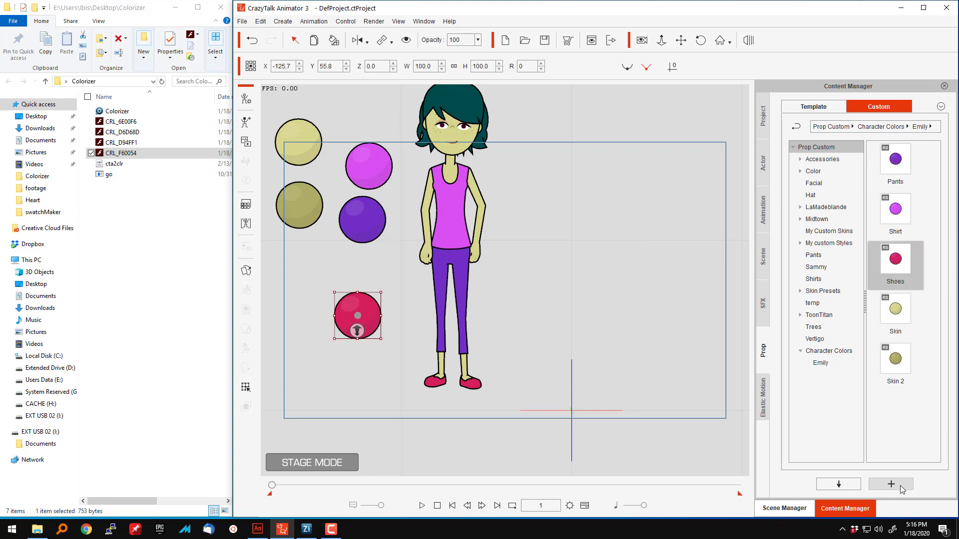
Go up to the Character Colors folder and delete all the colour swatches from the stage.
click(649, 212)
click(888, 128)
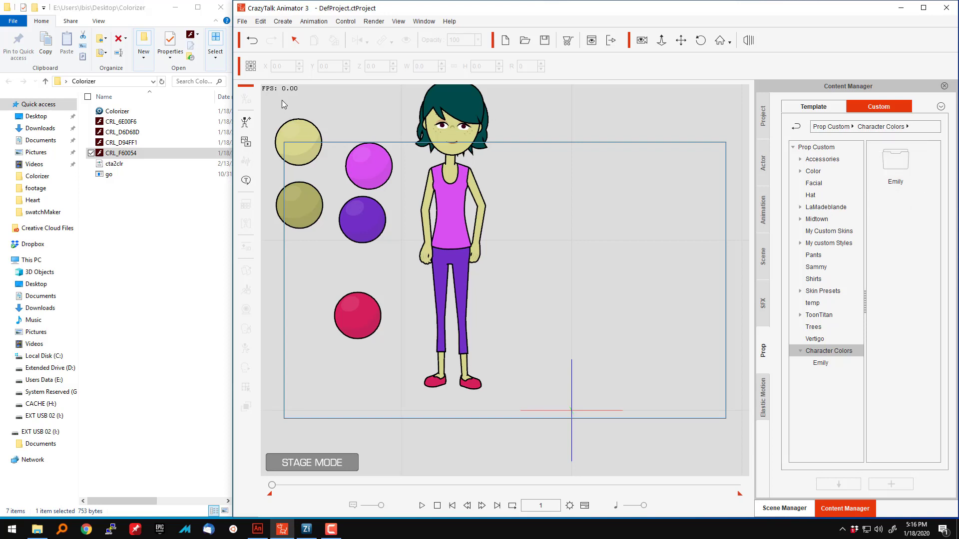
drag(328, 212, 373, 366)
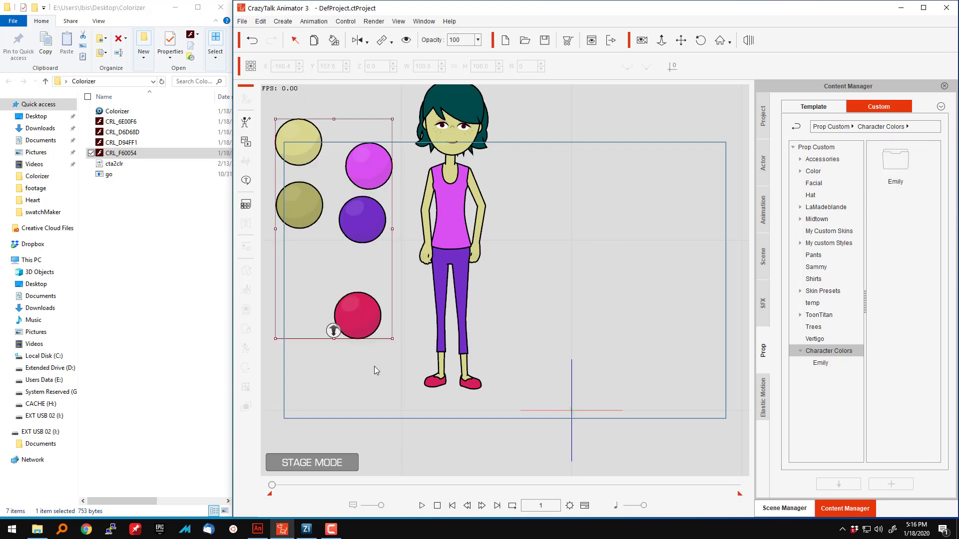
key(Delete)
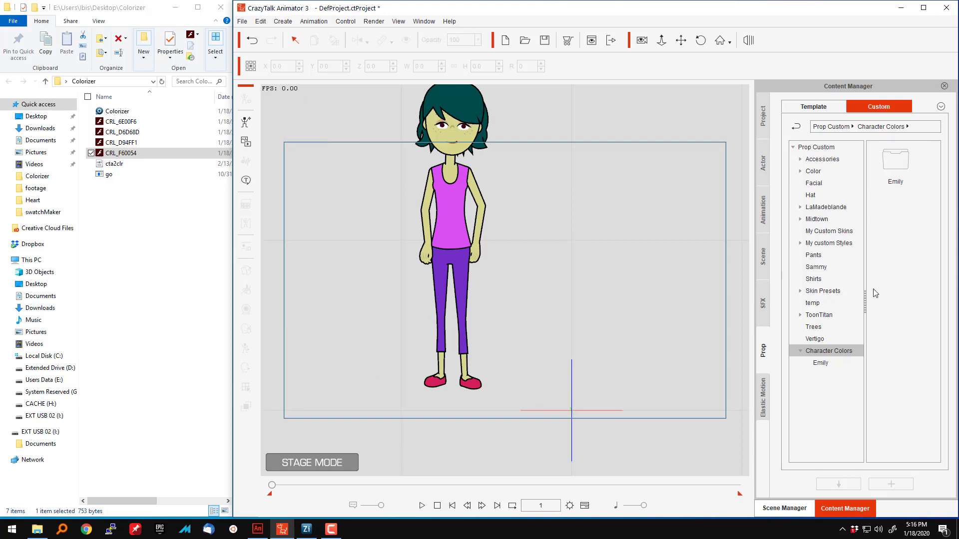
Add the Walter character from the G2 actor templates to the stage beside the woman.
click(762, 162)
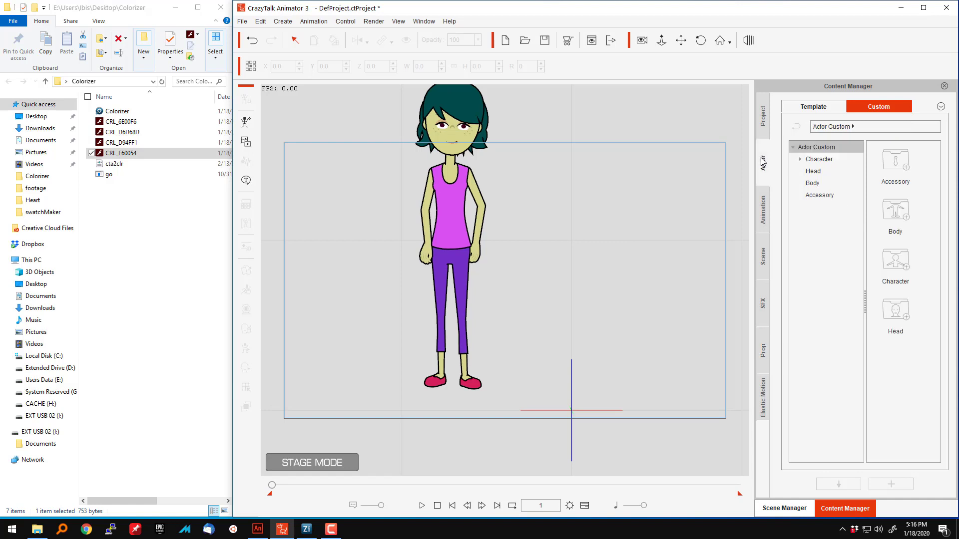
click(799, 159)
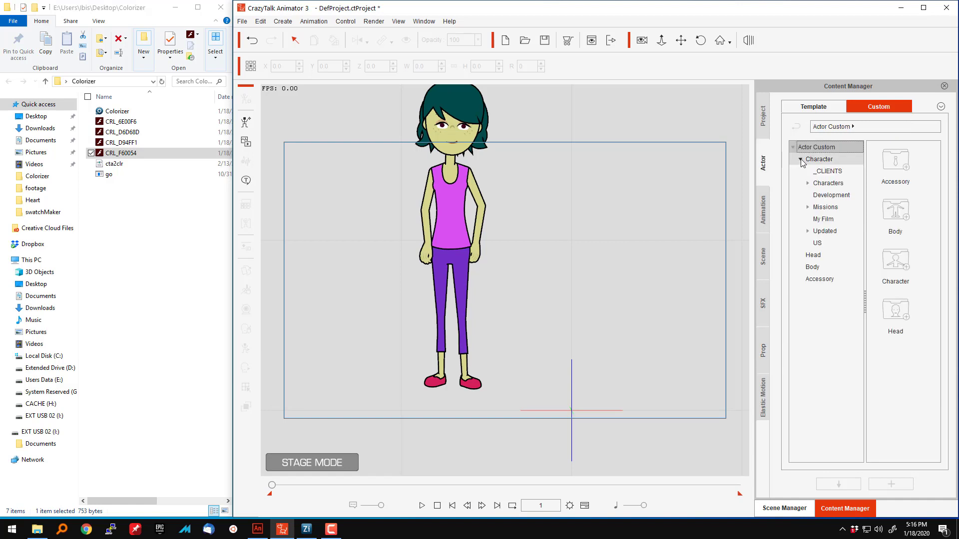
click(807, 184)
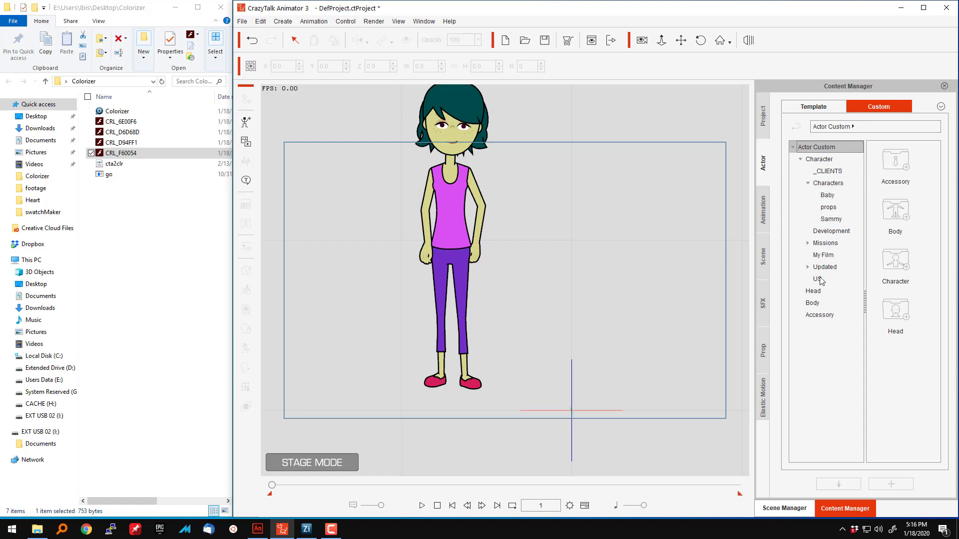
click(817, 161)
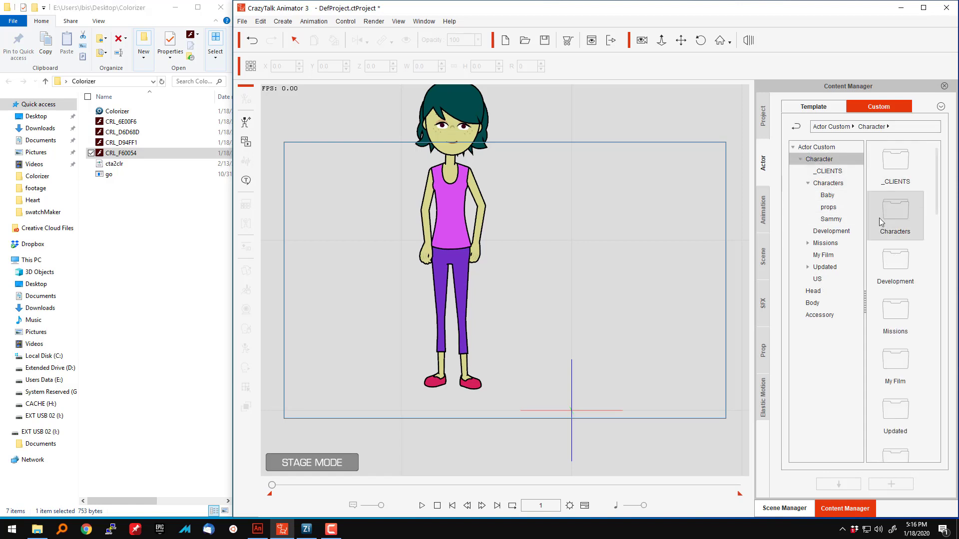
click(819, 112)
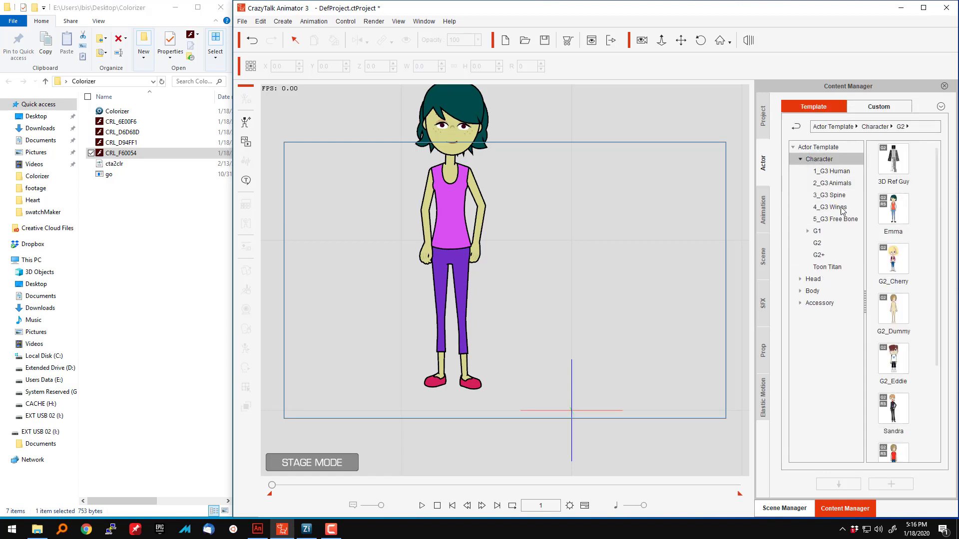
click(820, 244)
scroll(907, 254, down, 3)
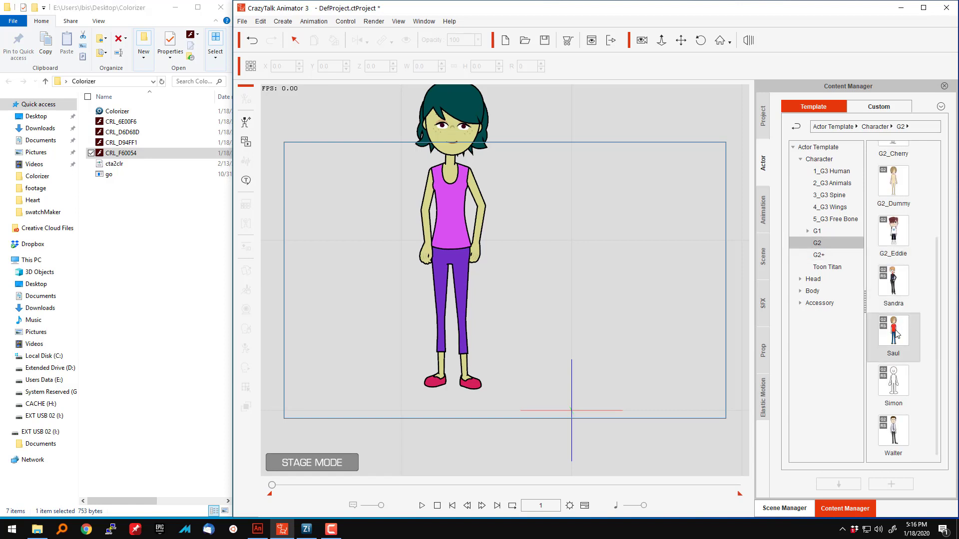
drag(893, 432, 542, 238)
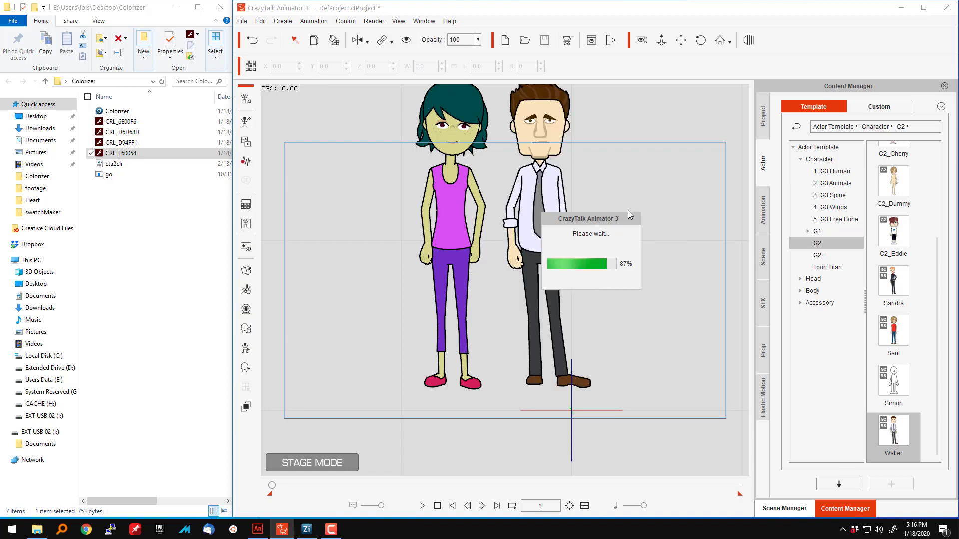
scroll(906, 268, up, 3)
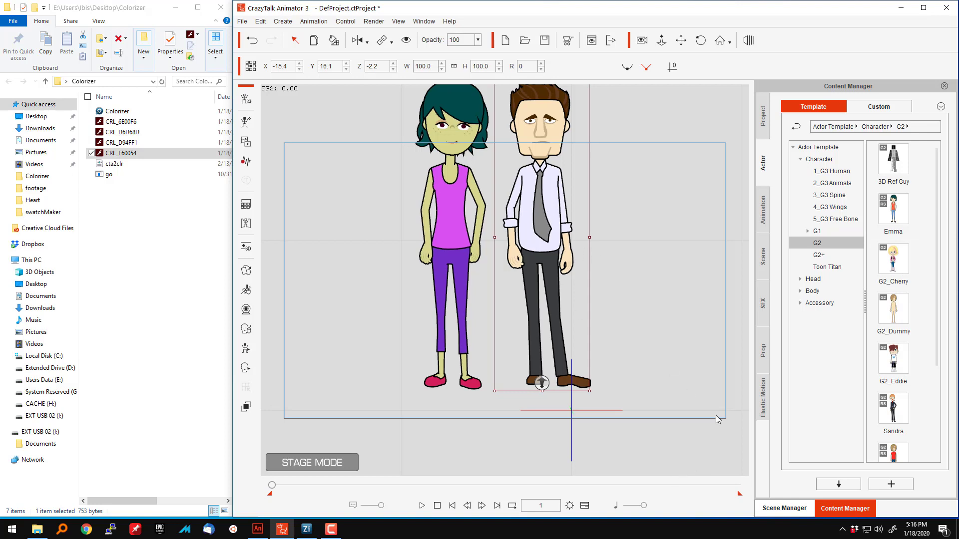
Place the saved Skin swatch from the Emily folder on the stage and apply its render style to Walter.
click(763, 350)
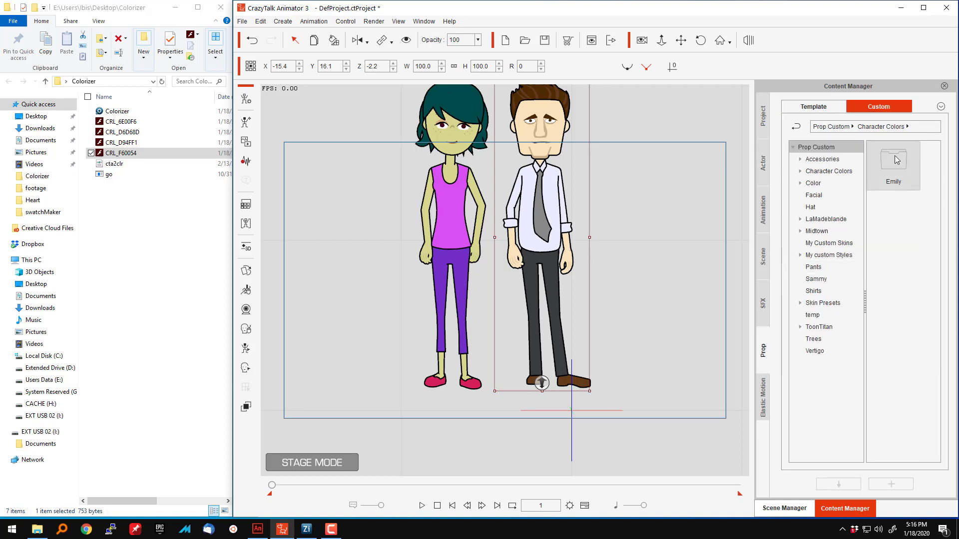
double_click(894, 159)
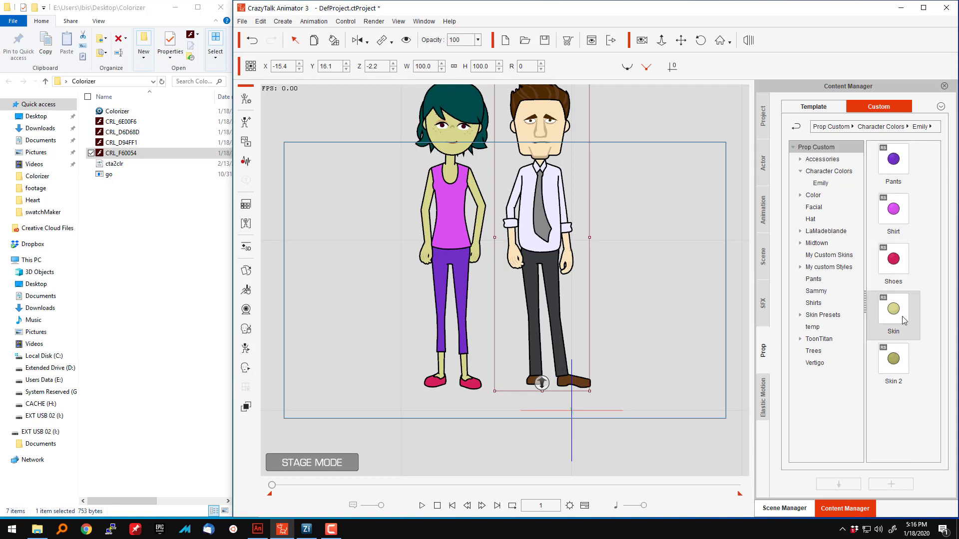
drag(902, 320, 367, 175)
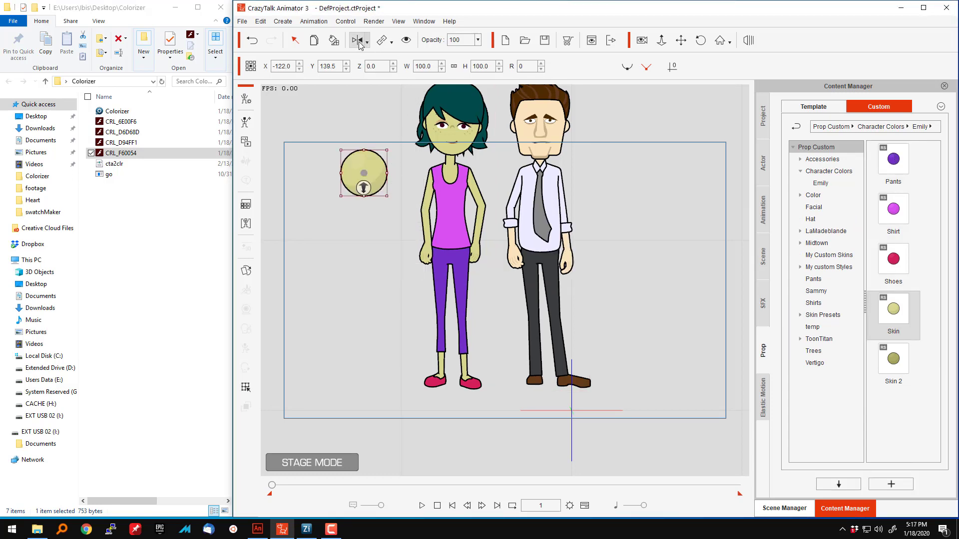
click(334, 41)
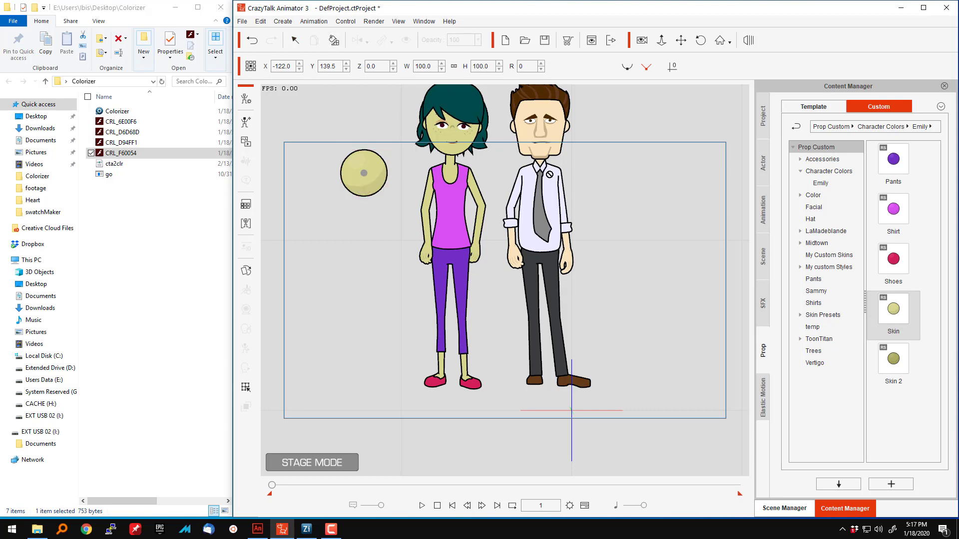
click(544, 144)
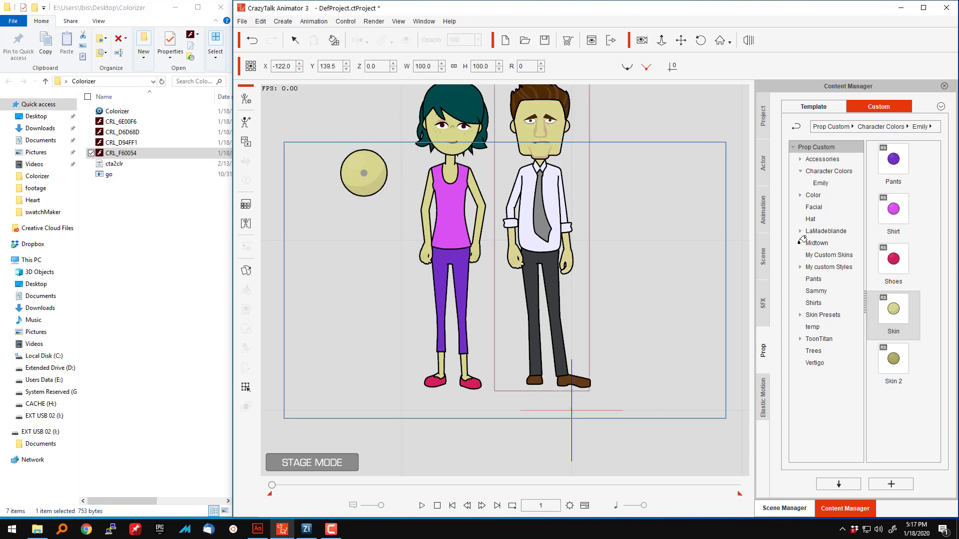
Place the saved Shirt and Shoes swatches on the stage and apply each one's render style to Walter.
drag(893, 210, 337, 235)
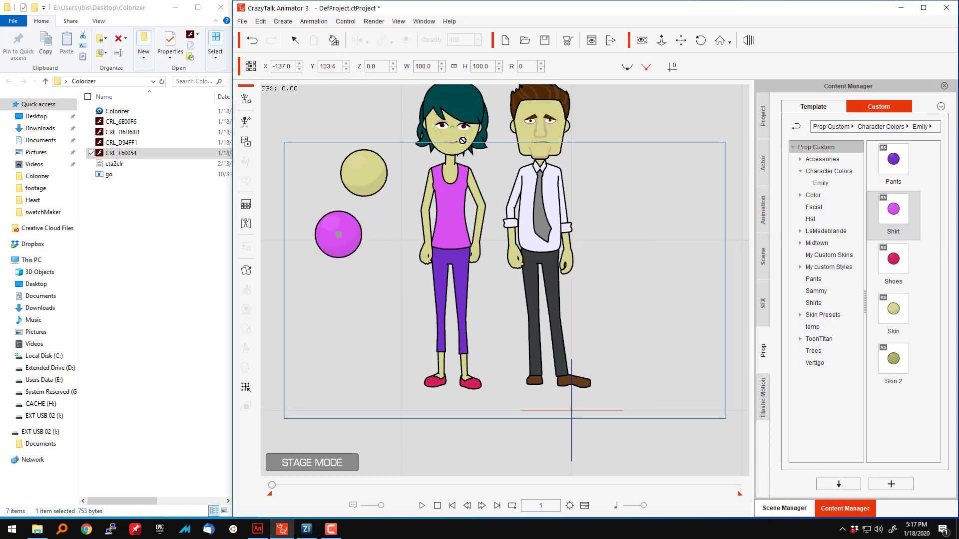
click(531, 129)
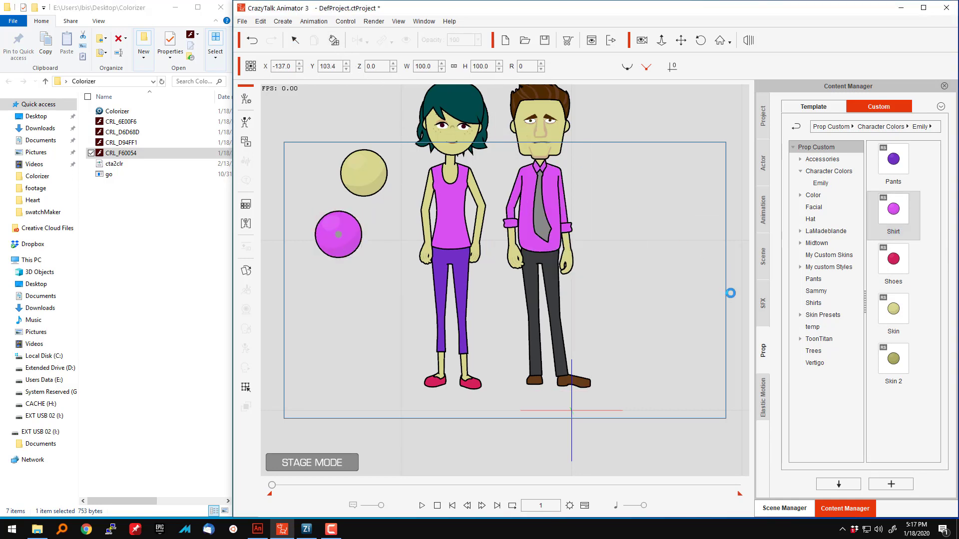
drag(902, 264, 344, 289)
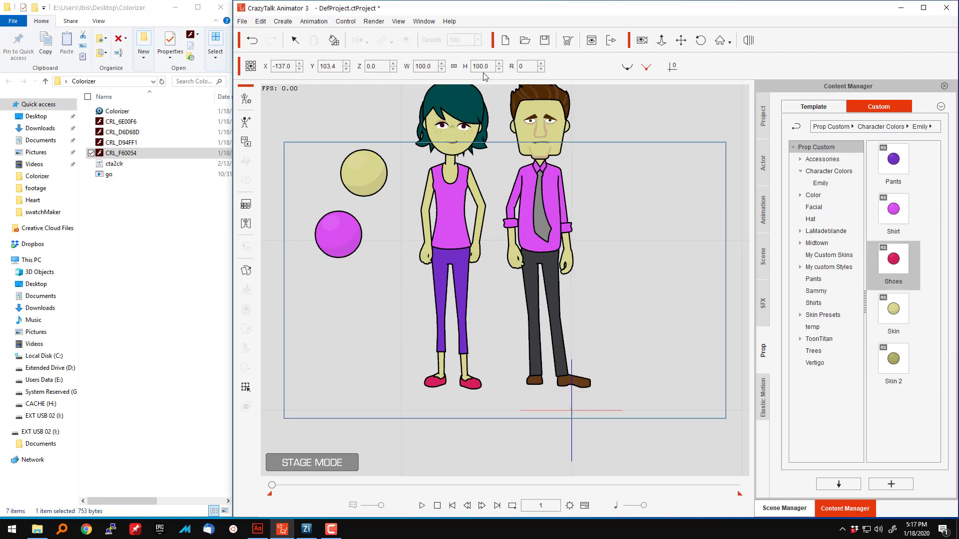
click(555, 245)
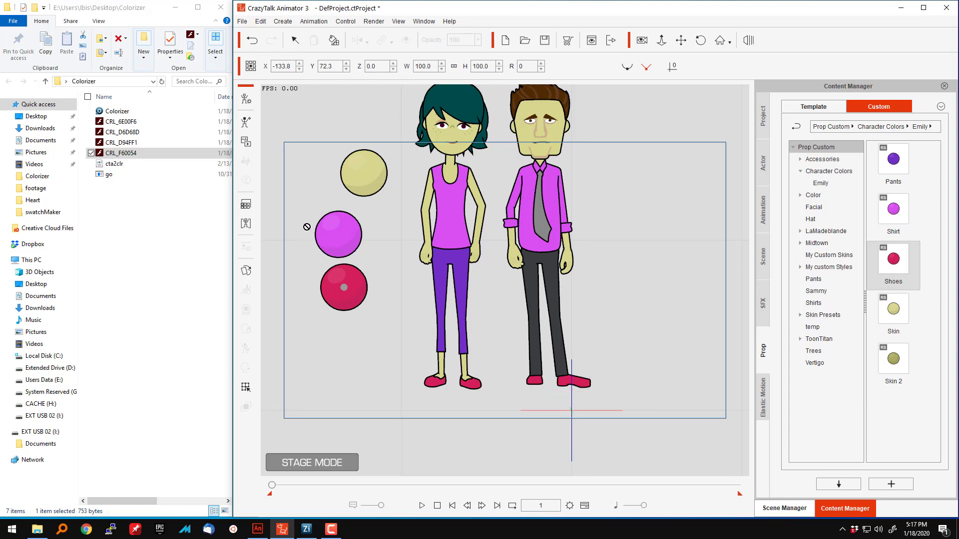
click(347, 294)
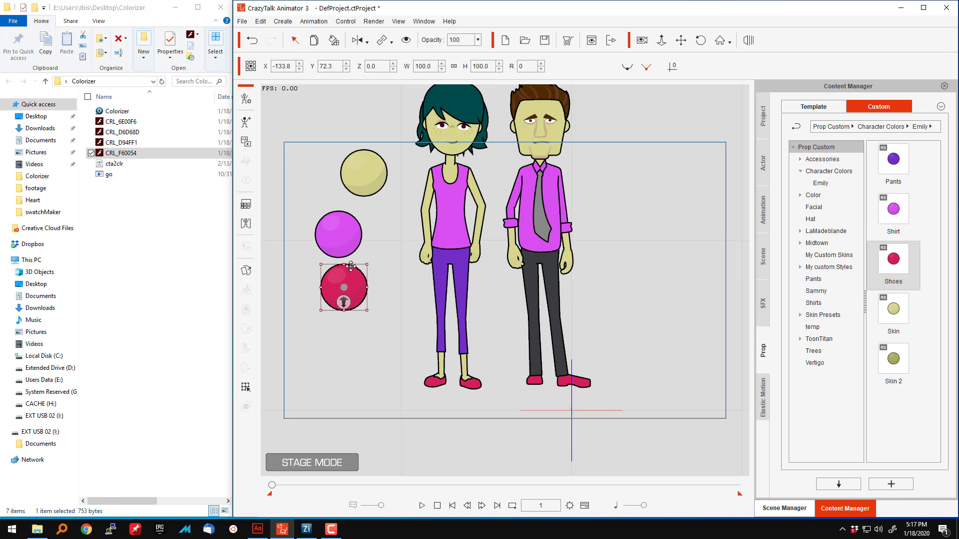
Recolour the magenta shirt swatch in its render style with brightness -38, hue -58 and saturation -10.
click(347, 236)
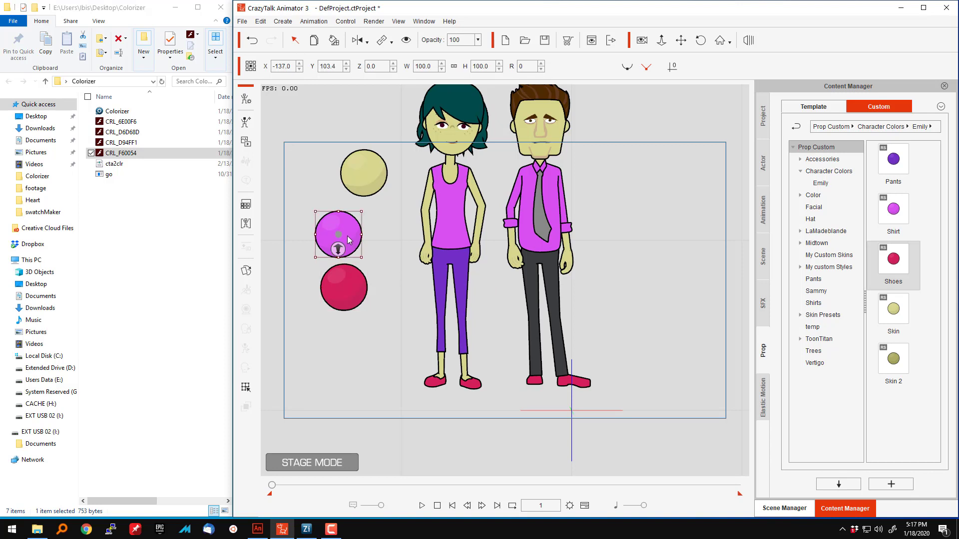
click(246, 205)
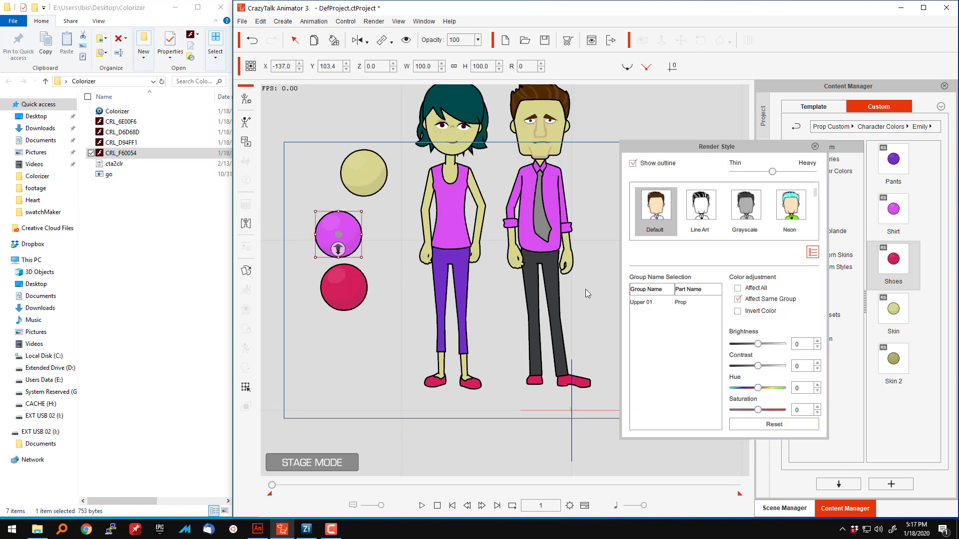
drag(758, 344, 748, 344)
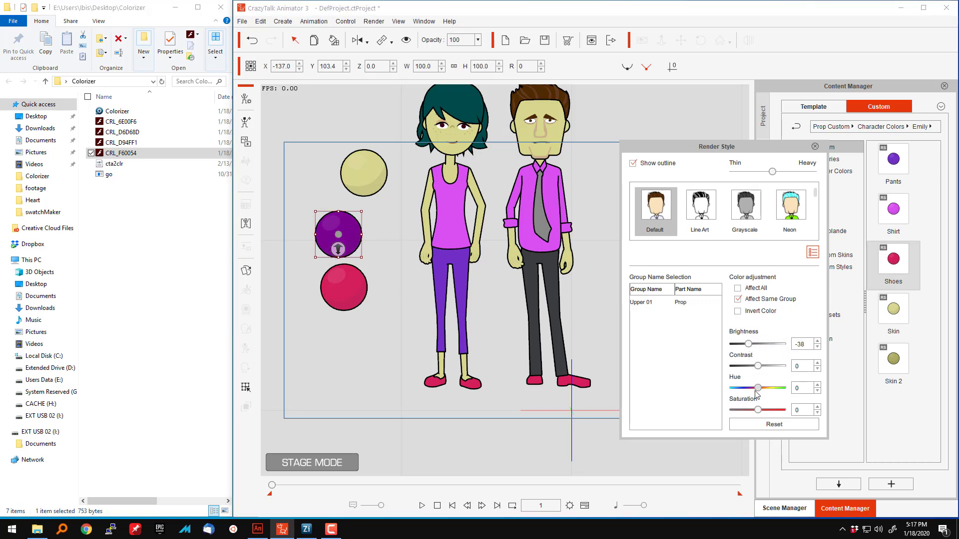
drag(757, 391, 755, 413)
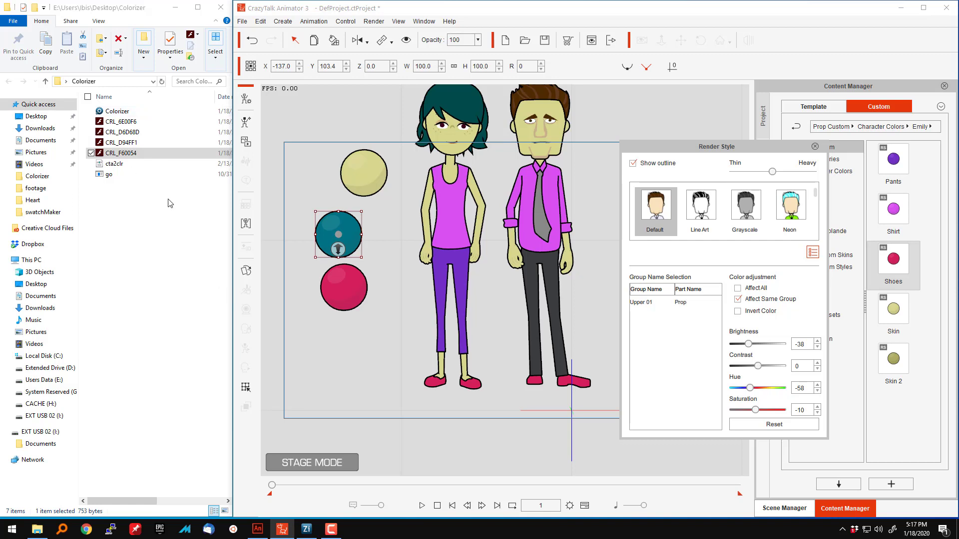
Apply the teal swatch's render style to Walter's shirt and close the render style settings.
click(334, 40)
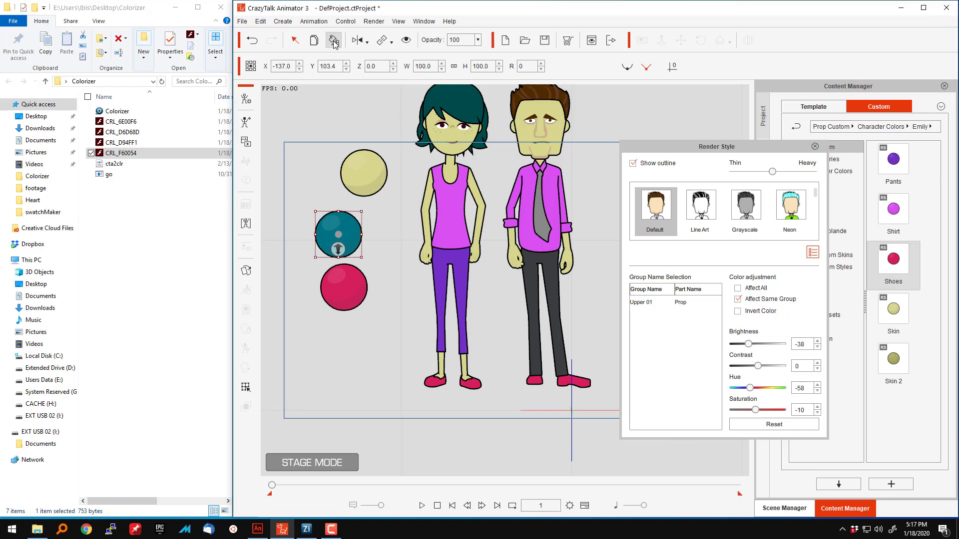
click(545, 190)
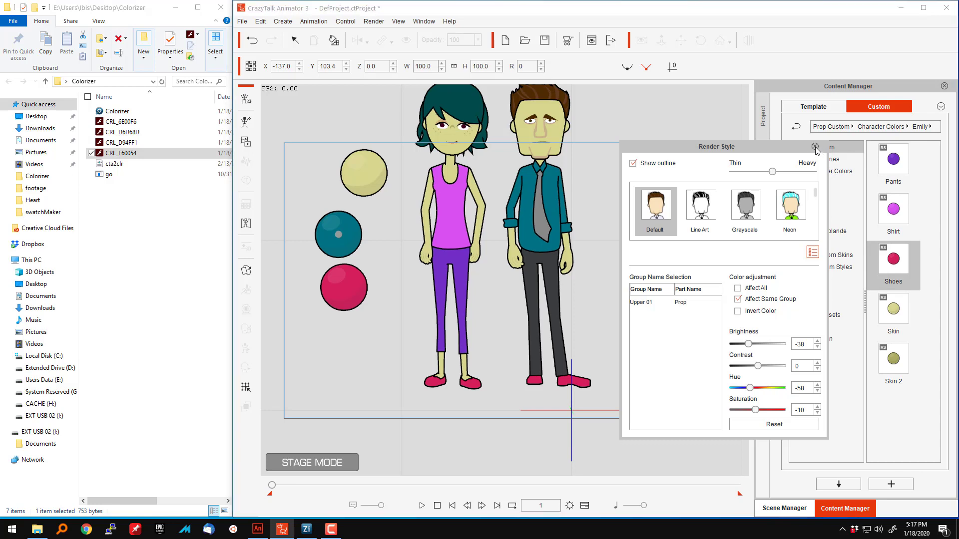
click(815, 146)
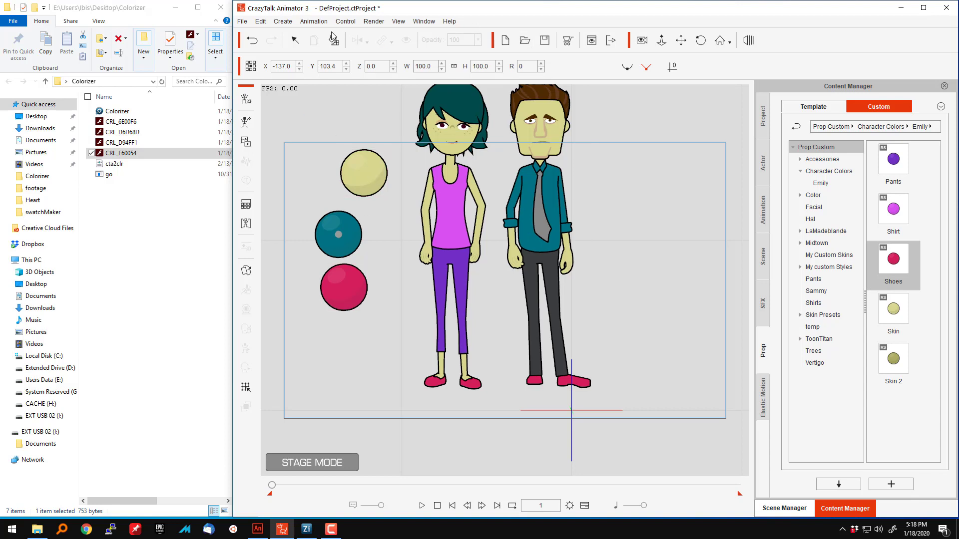
click(295, 41)
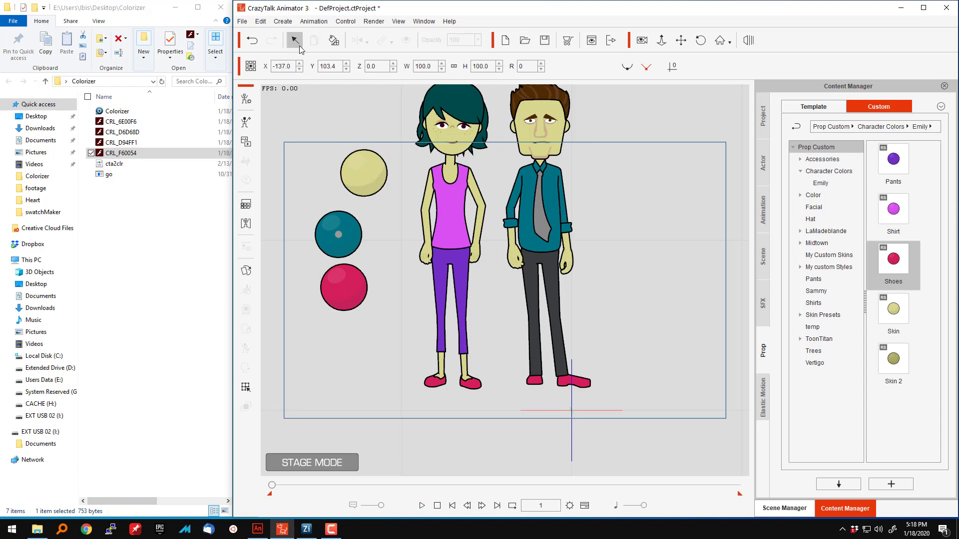
Recolour the skin swatch in its render style with brightness -26 and hue -15.
click(367, 172)
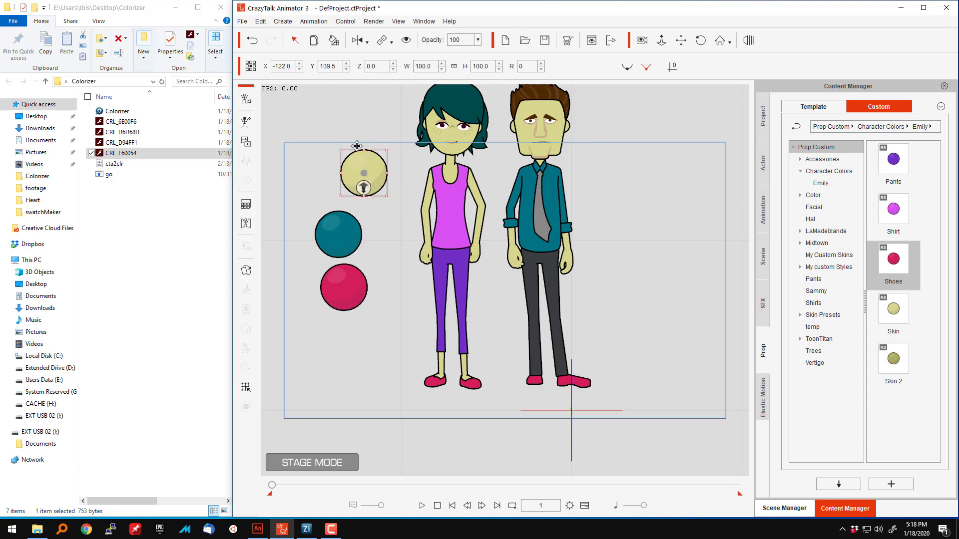
click(246, 205)
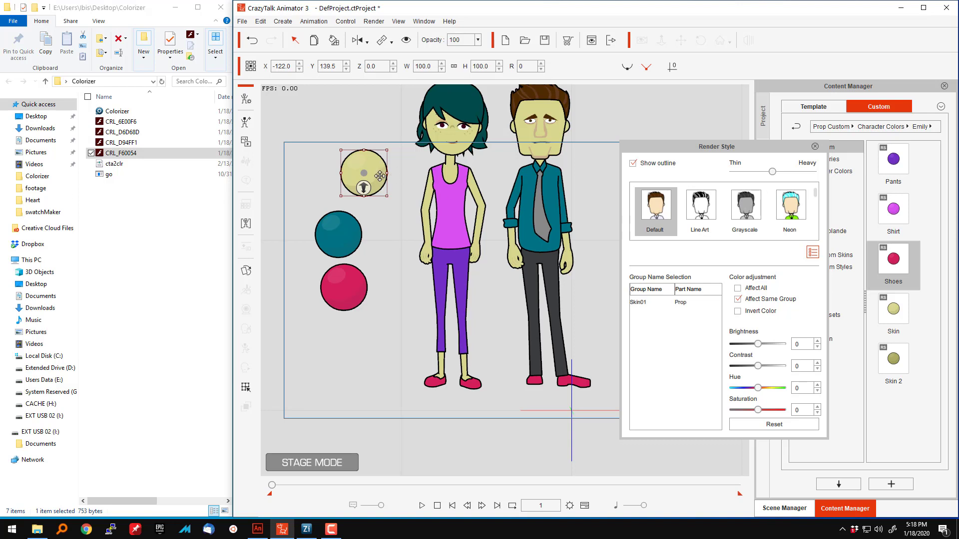
click(759, 344)
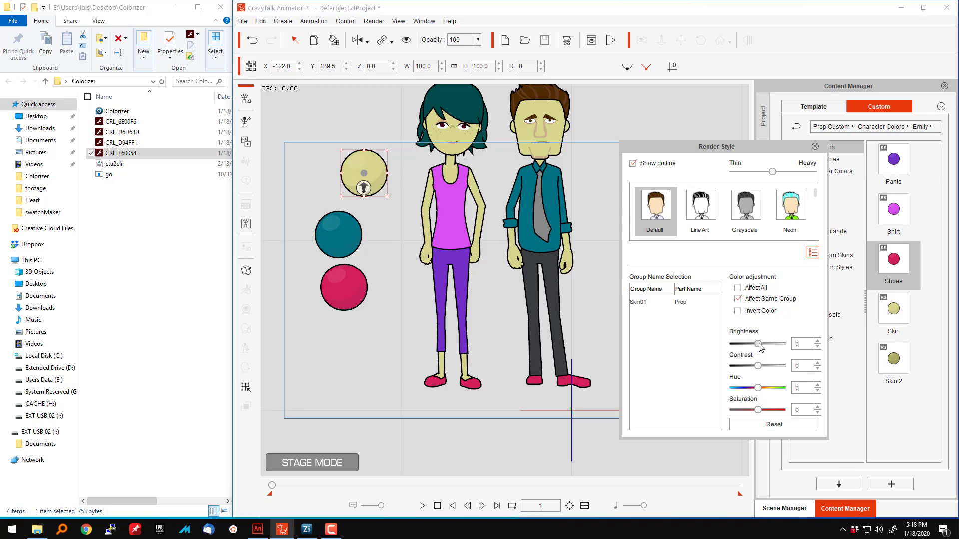
drag(756, 343, 752, 342)
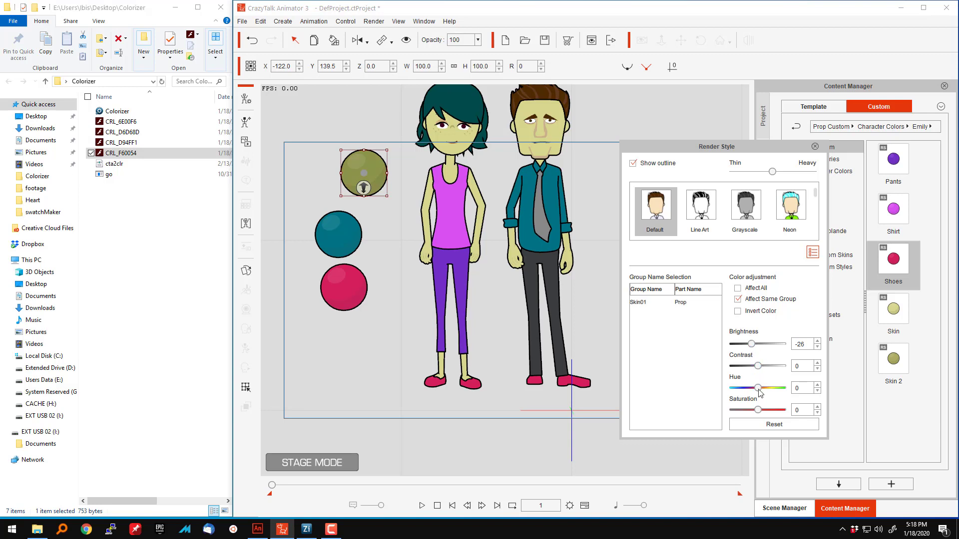
mouse_move(763, 394)
mouse_down()
mouse_move(754, 389)
mouse_move(768, 410)
mouse_move(757, 411)
mouse_up()
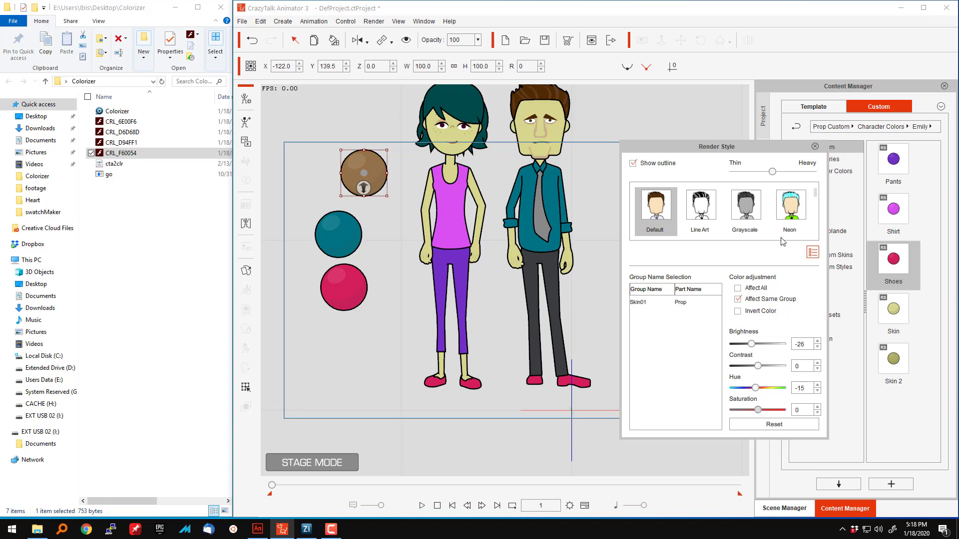
Close the render style settings and apply the brown skin swatch's render style to Walter's face.
click(815, 147)
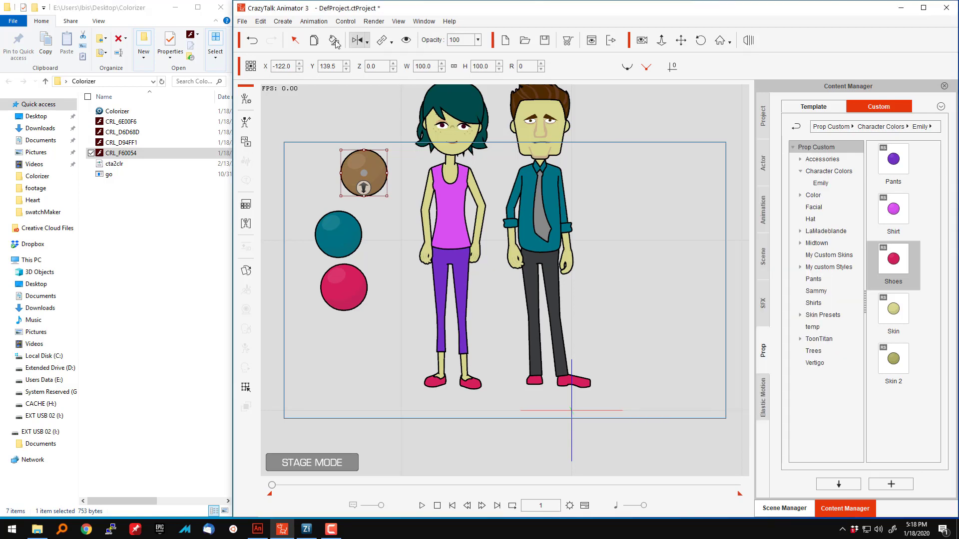
click(541, 125)
click(539, 128)
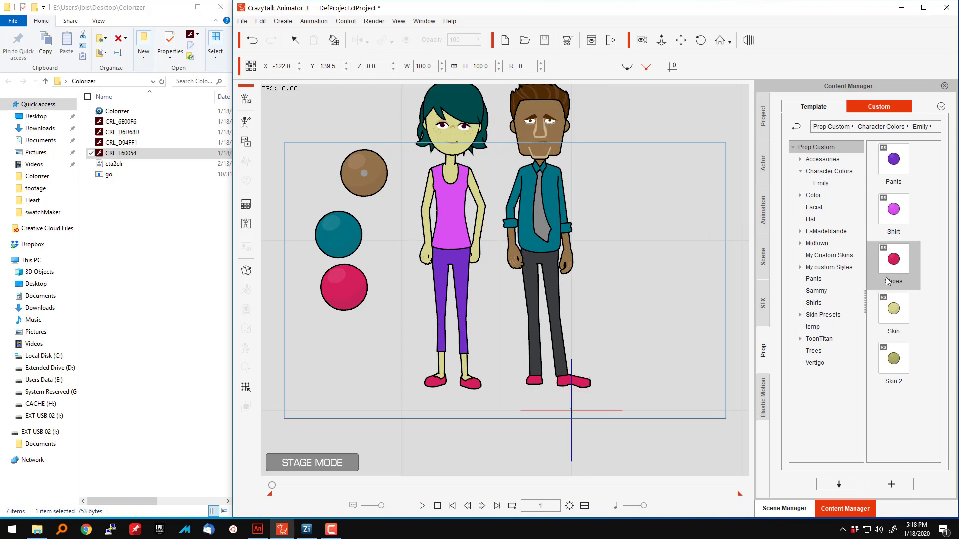
Place the saved Skin 2 swatch on the stage beside Walter and apply its render style to him.
drag(893, 359, 600, 238)
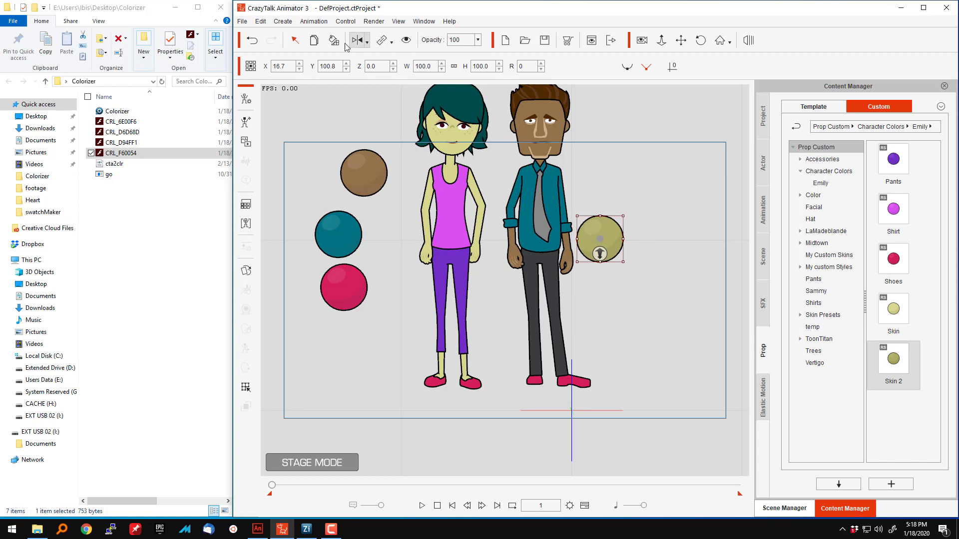
click(339, 43)
click(559, 128)
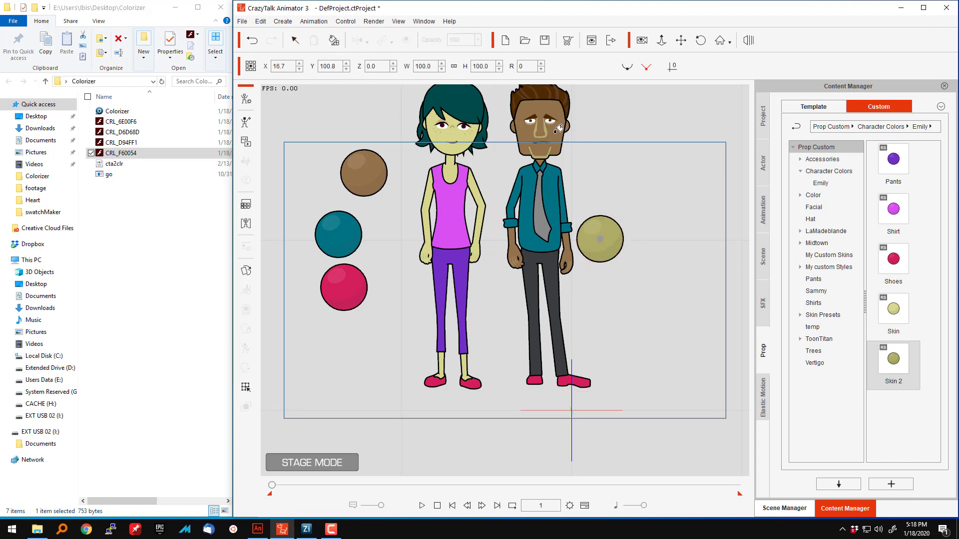
click(295, 40)
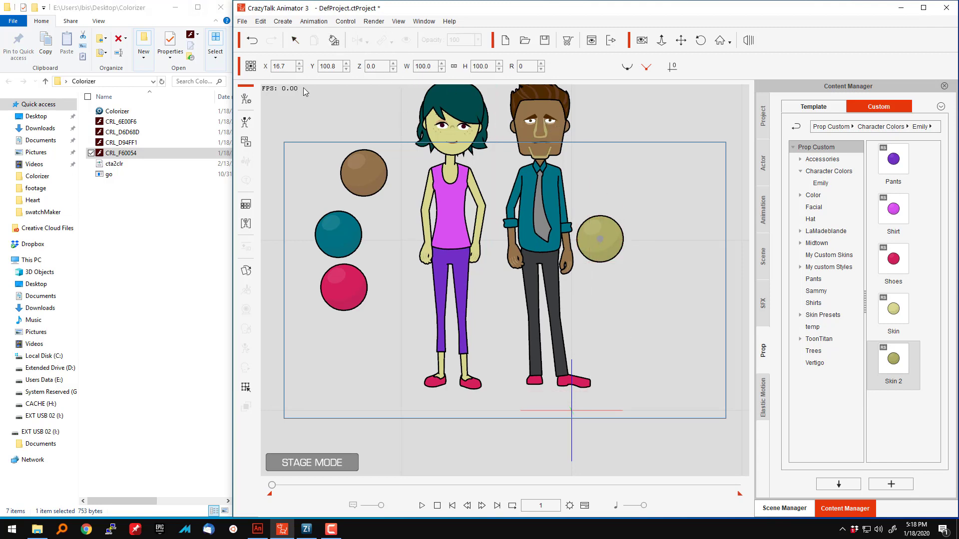
click(534, 211)
click(295, 40)
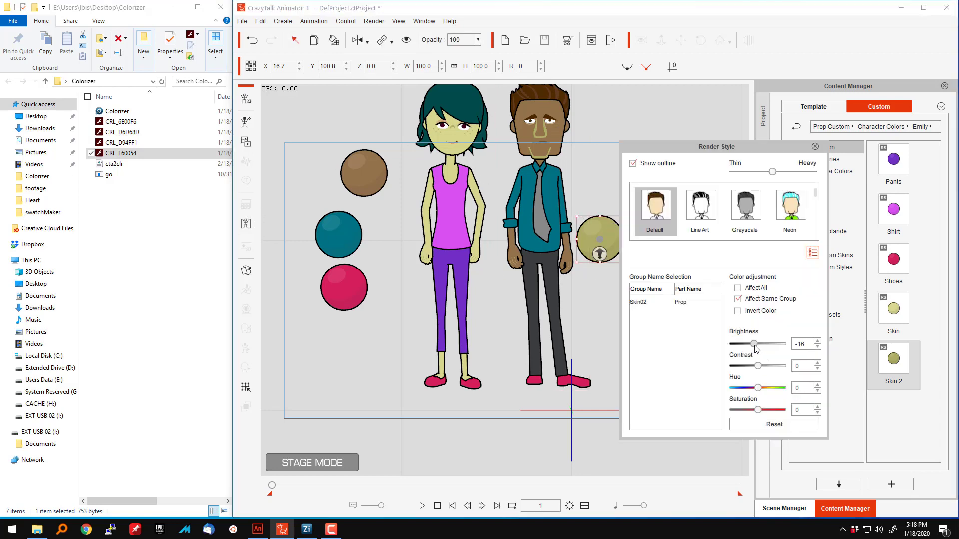
Set the Skin 2 swatch to brightness -36, hue -22 and saturation 2, and apply its render style to Walter.
drag(752, 350, 749, 348)
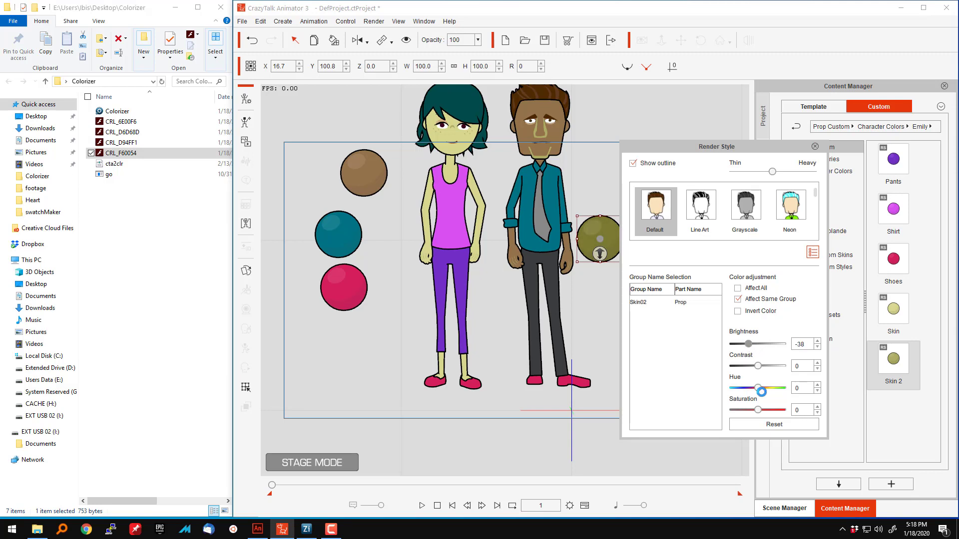
drag(763, 391, 757, 411)
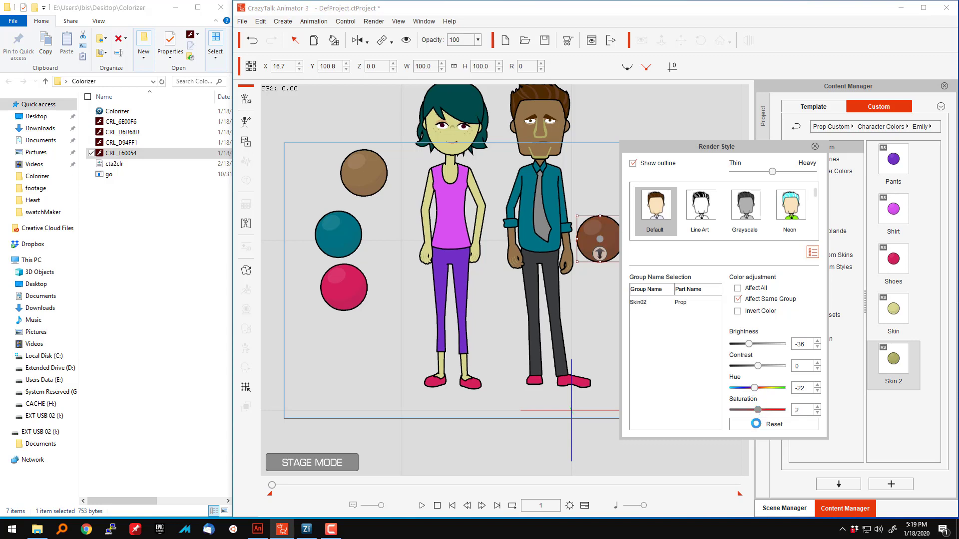
click(334, 41)
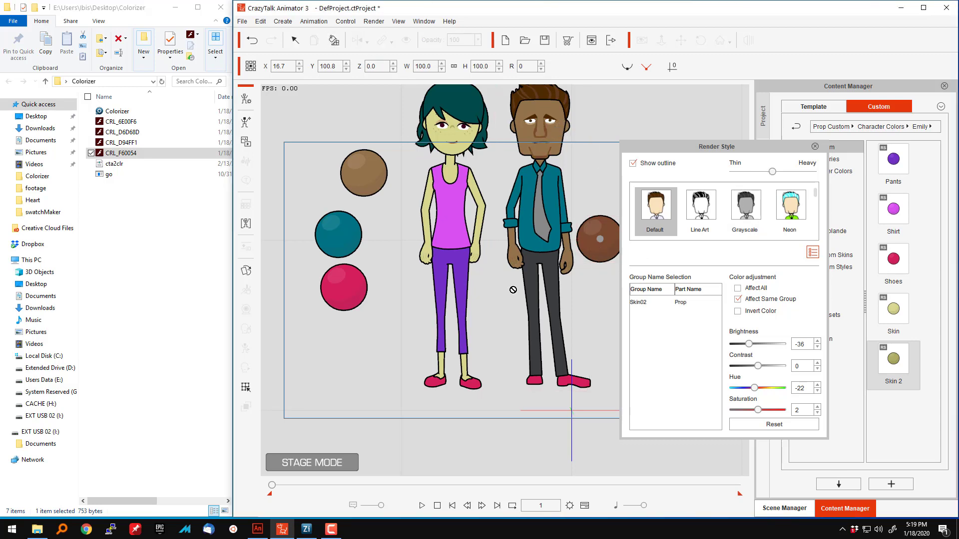
click(814, 146)
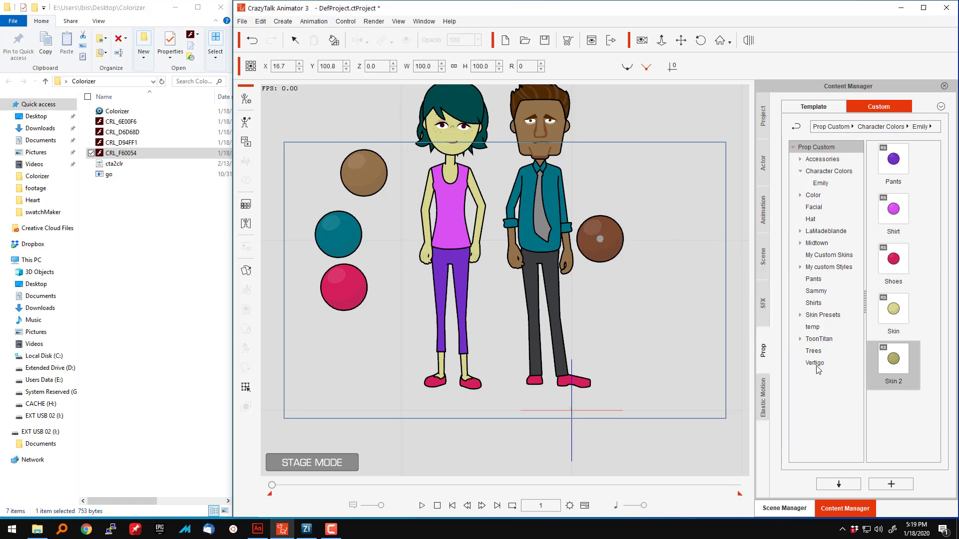
click(888, 485)
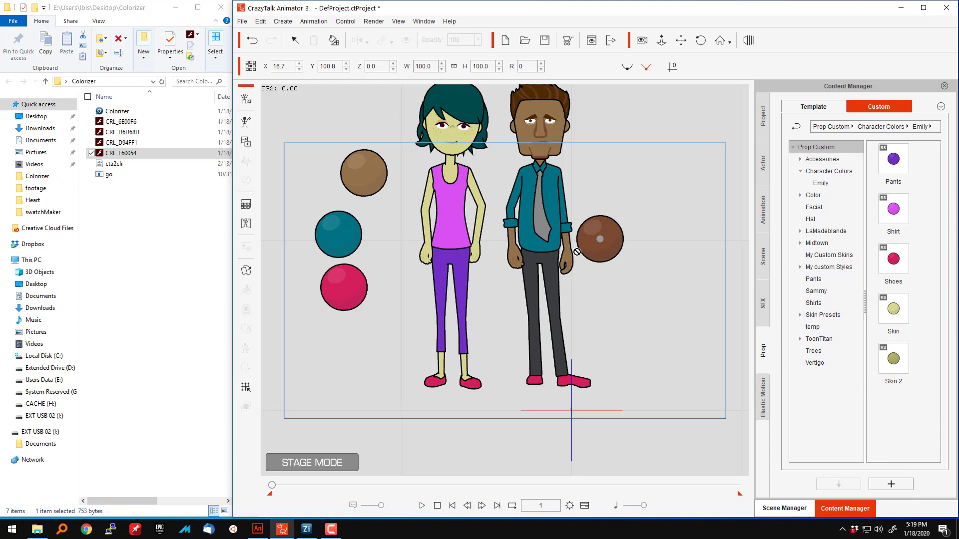
click(418, 179)
click(295, 40)
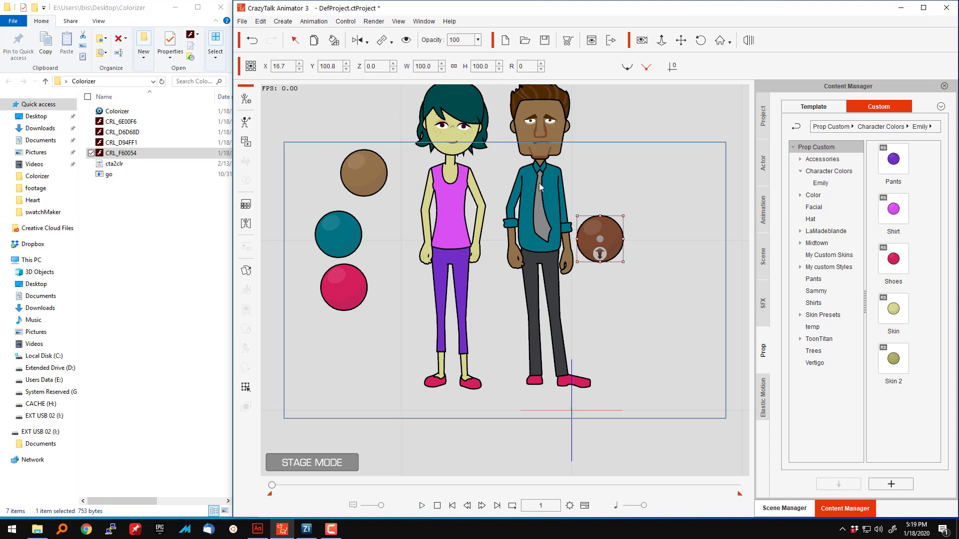
Launch CTA Colorizer from the Colorizer folder and delete the four old CRL swatch files there.
double_click(119, 111)
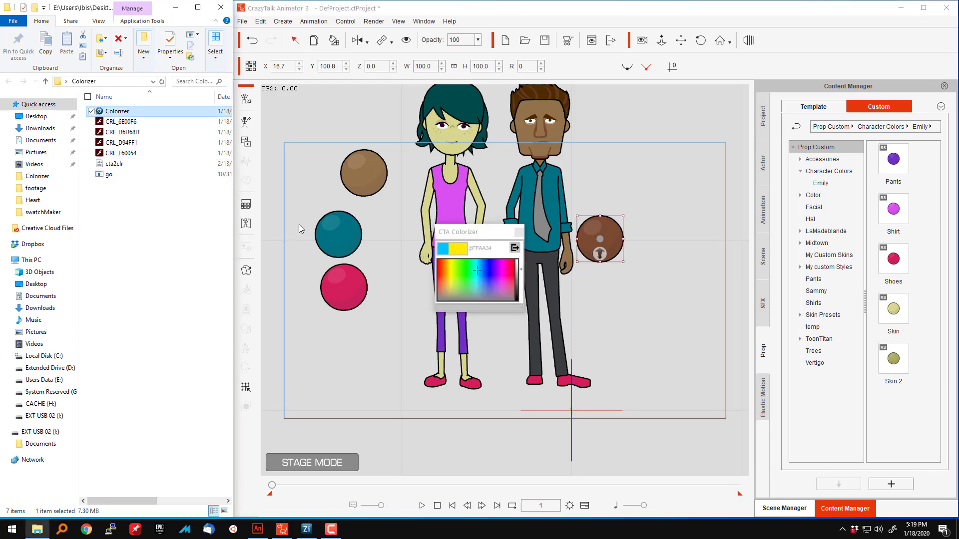
drag(447, 233, 293, 115)
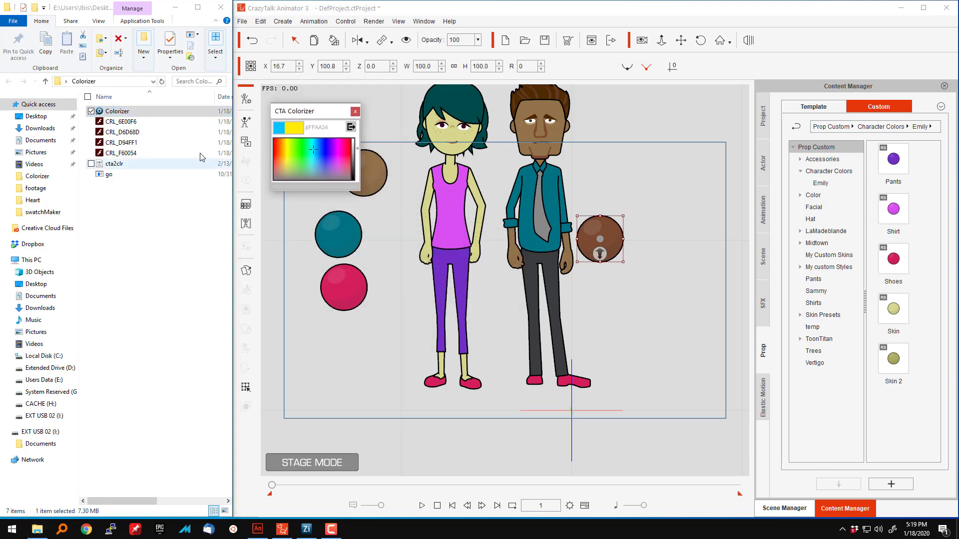
drag(190, 152, 122, 124)
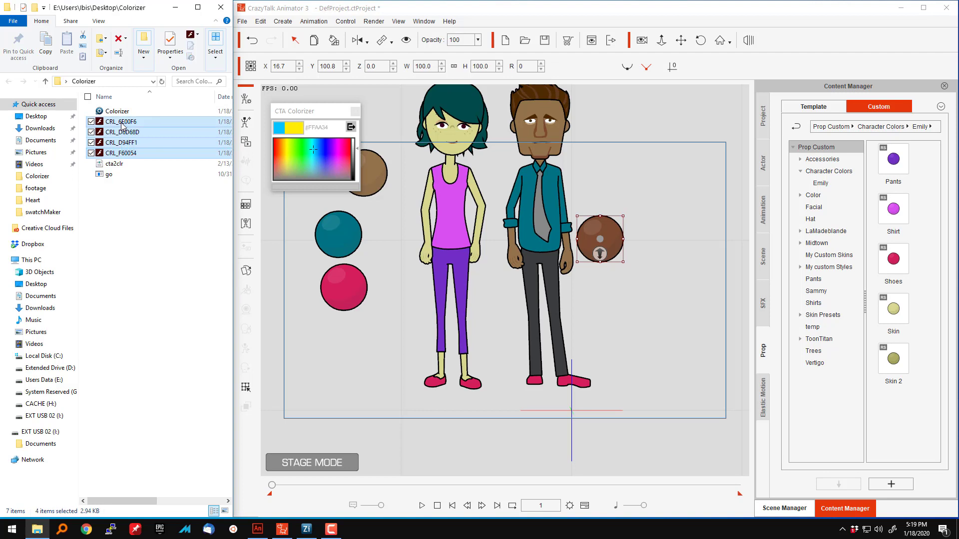
key(Delete)
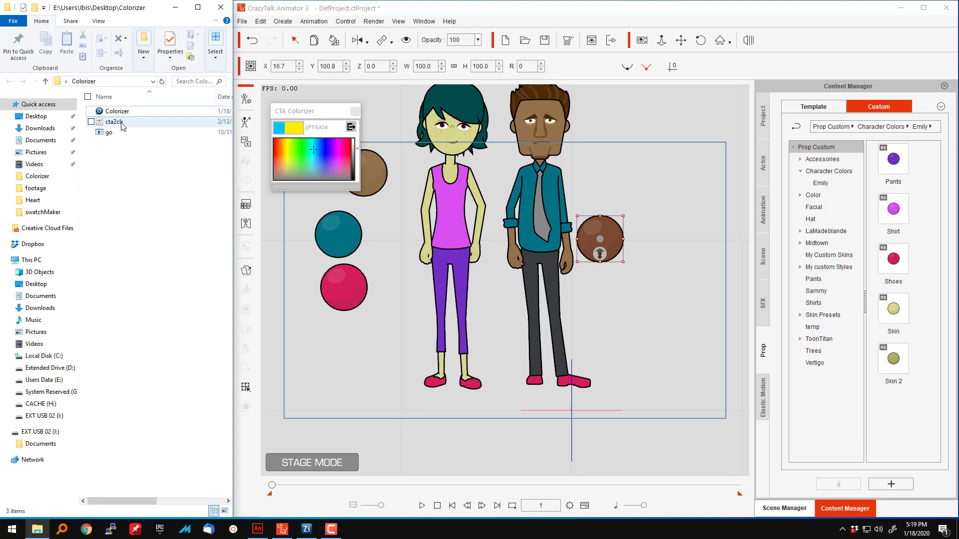
Export a blue 0029FF swatch from CTA Colorizer and place its CRL_0029FF file on the stage below the red swatch.
click(313, 157)
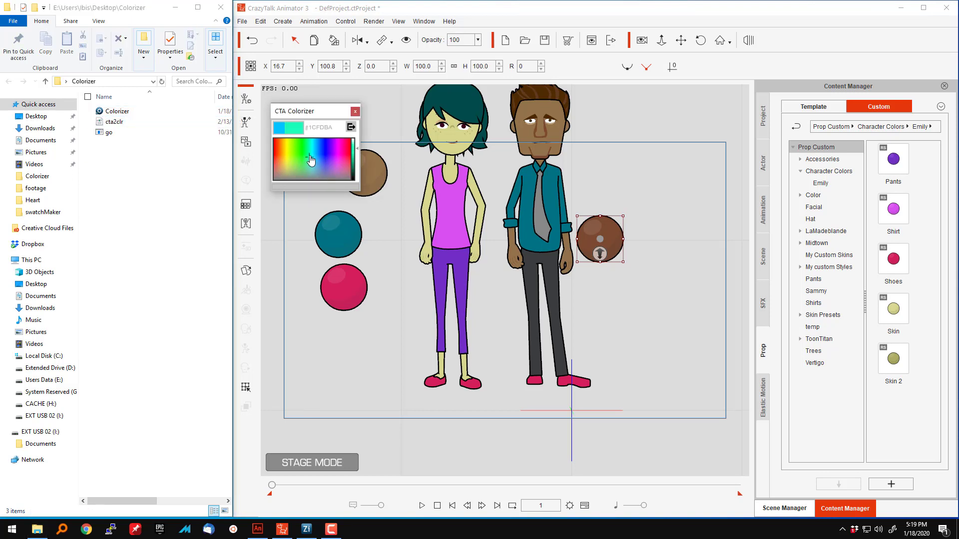
click(323, 149)
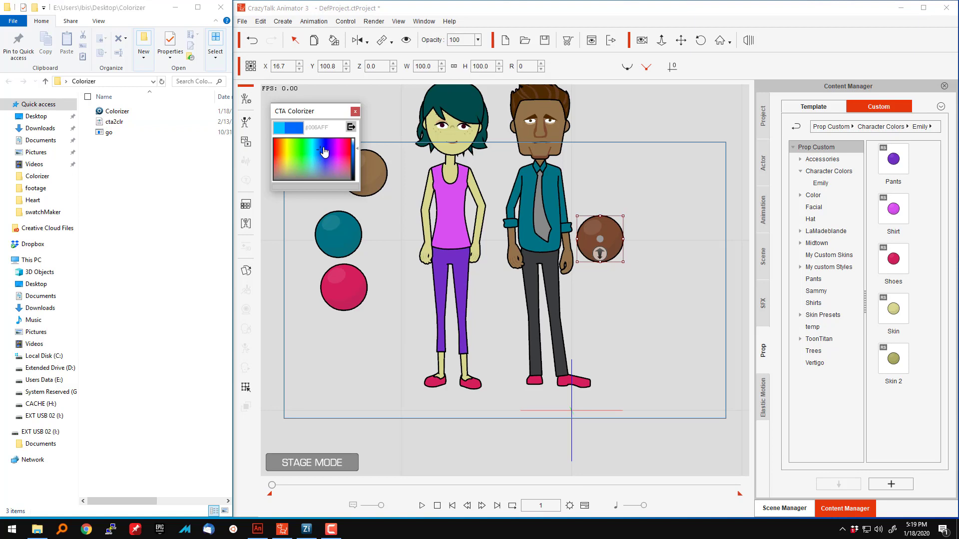
click(351, 129)
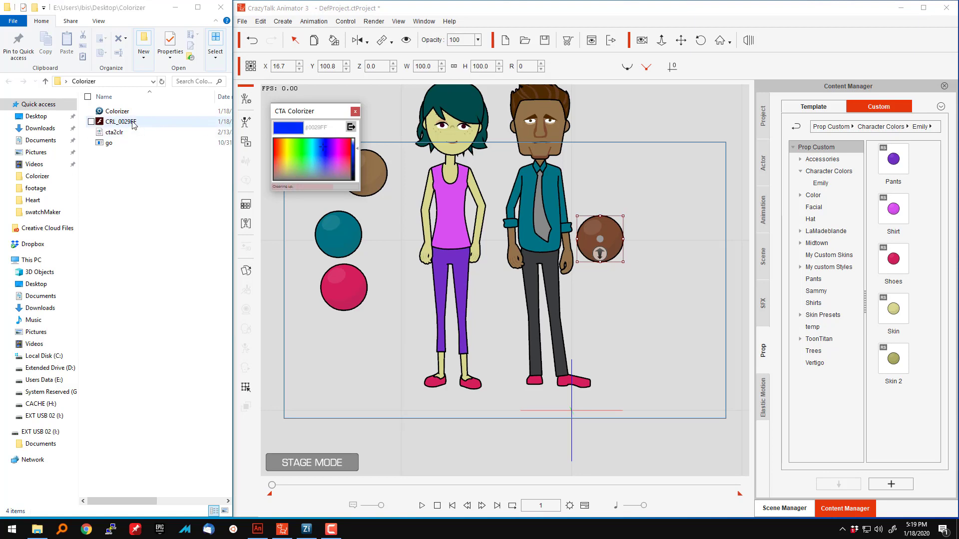
drag(133, 125, 352, 370)
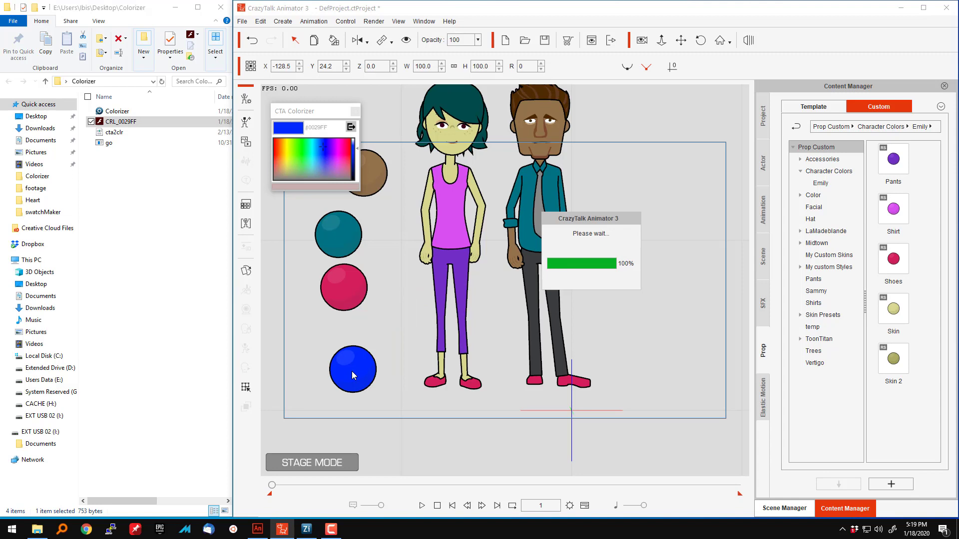
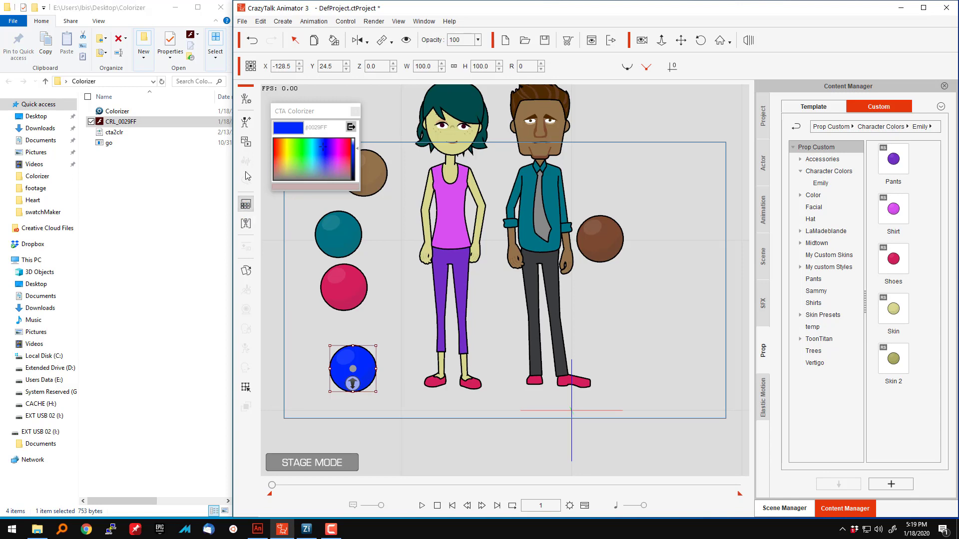
Assign the blue swatch's index 0 style to the Skin01 vector group in the composer, and return to the stage.
click(244, 102)
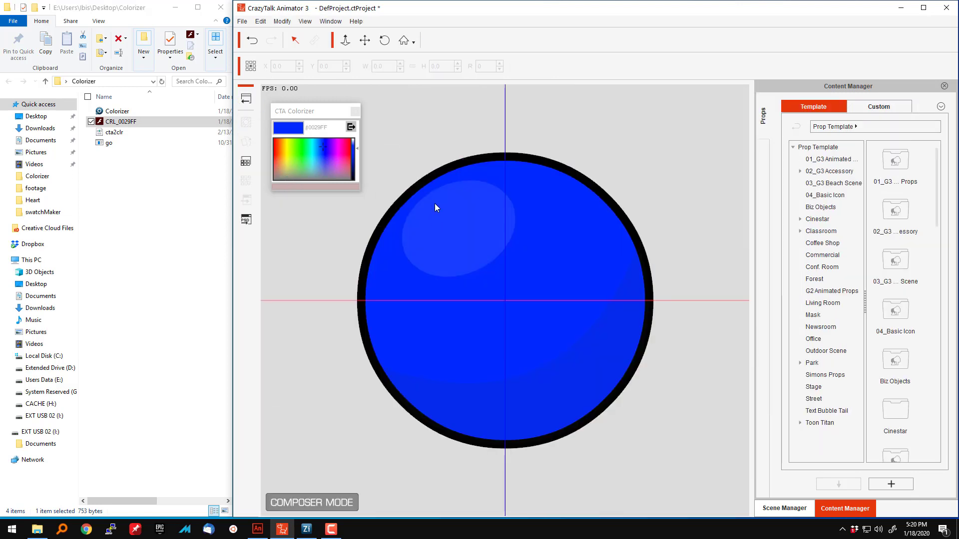
click(464, 246)
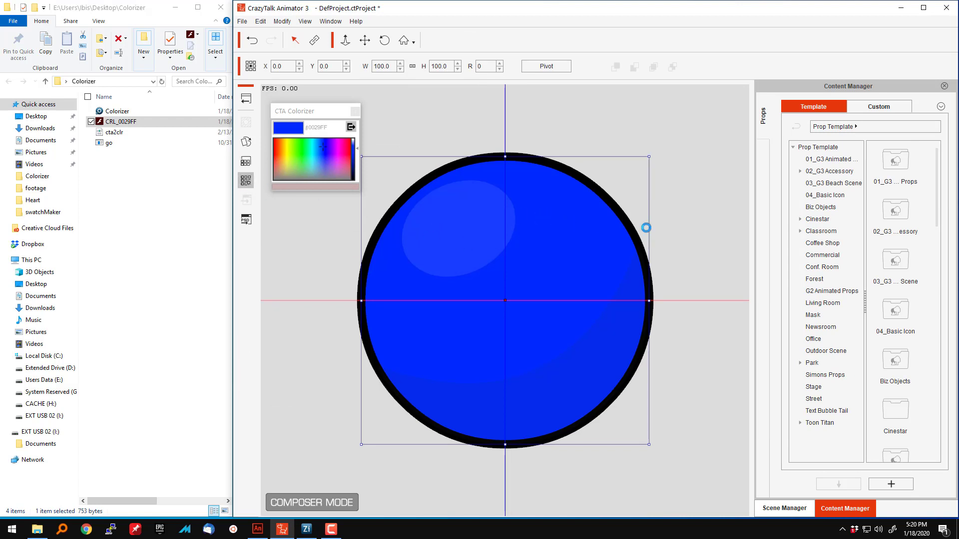
click(817, 201)
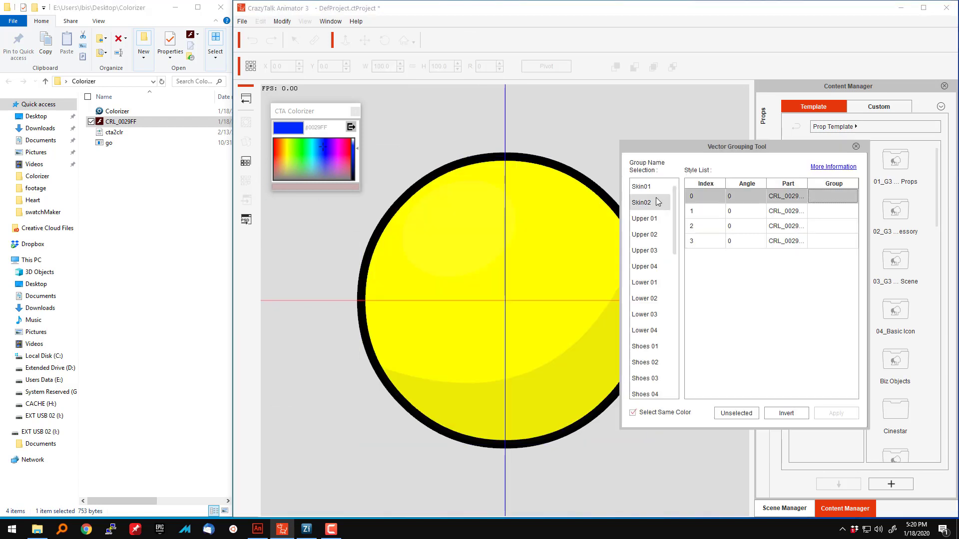
click(641, 187)
click(836, 414)
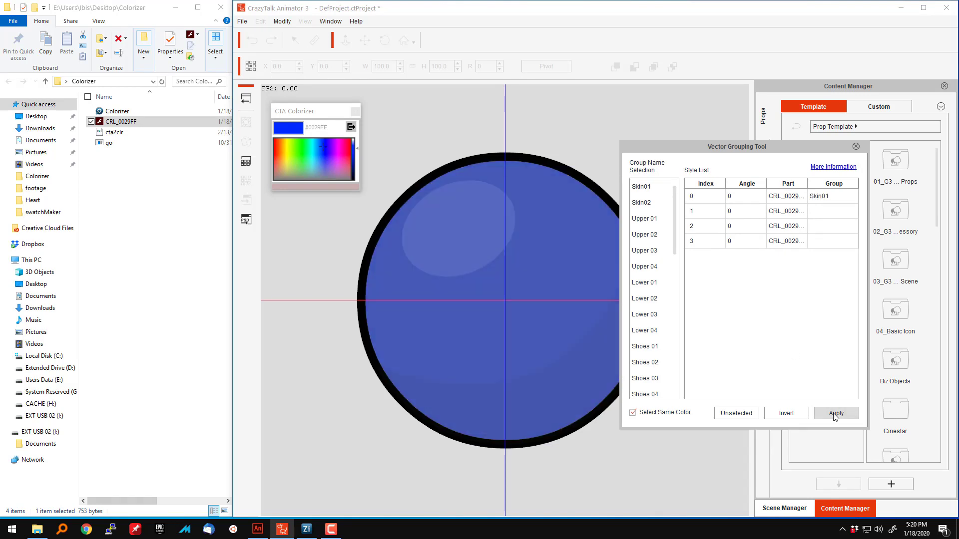
click(247, 99)
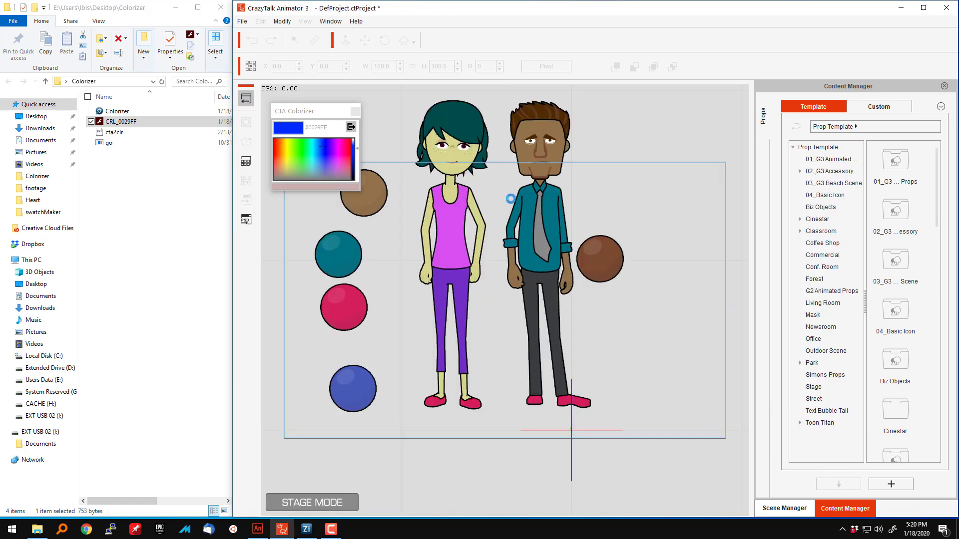
Apply the blue swatch's render style to Walter.
click(354, 368)
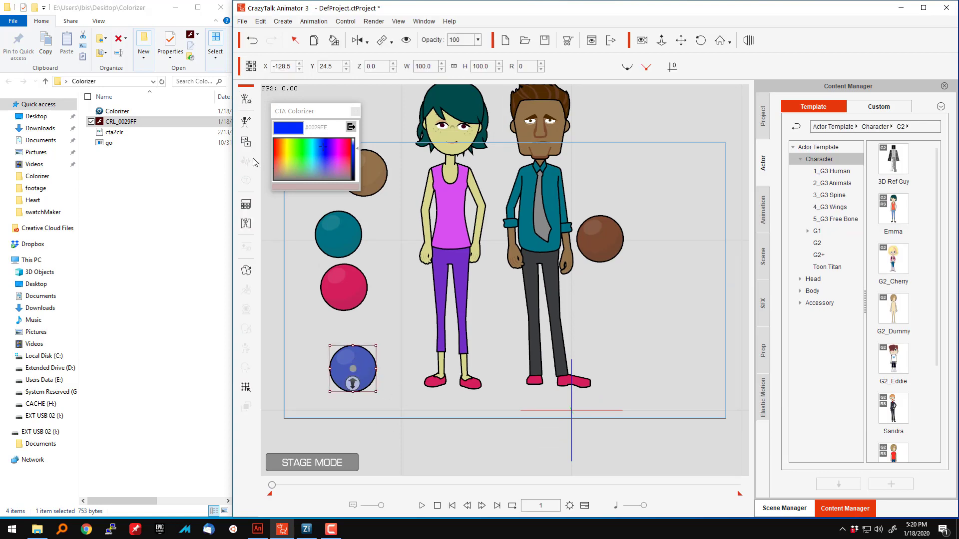
click(334, 41)
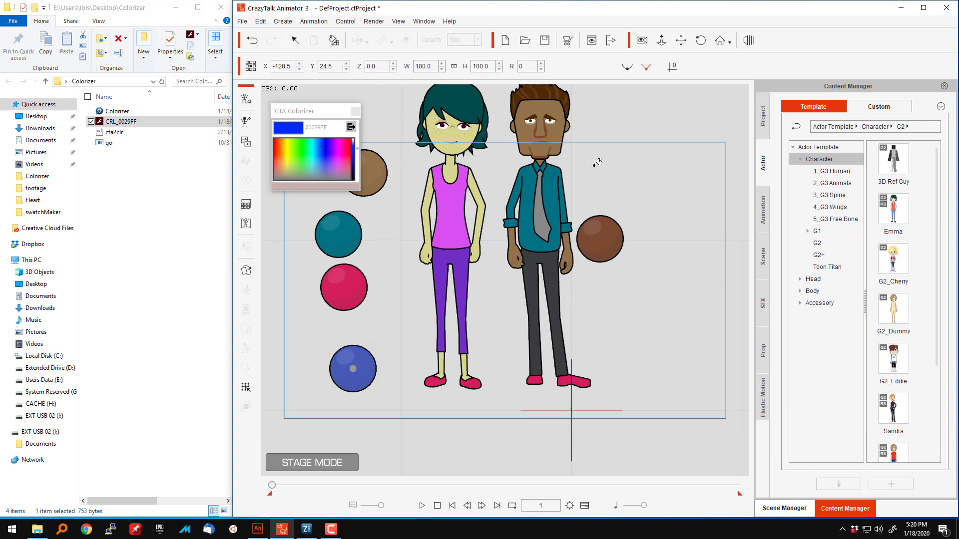
click(549, 170)
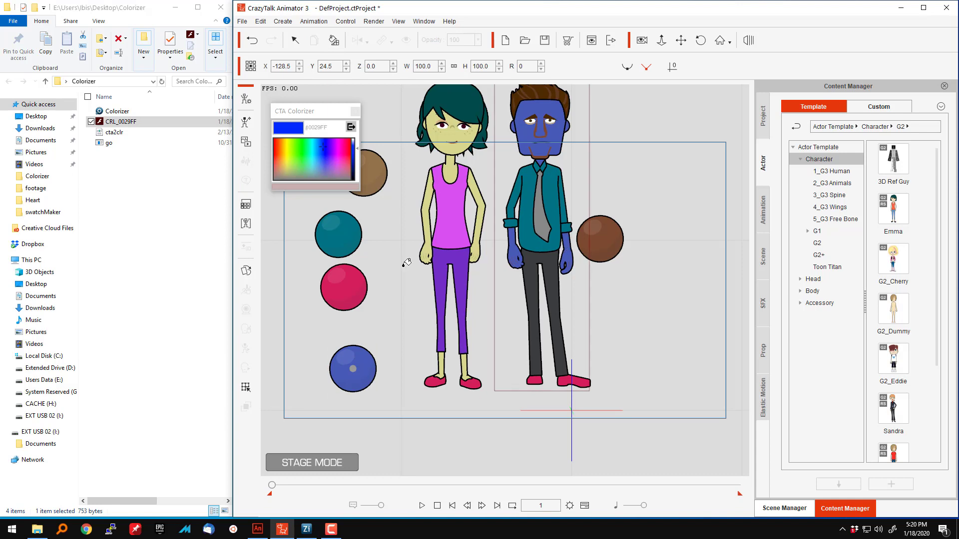
Close CTA Colorizer and delete all five colour swatches from the stage.
click(354, 112)
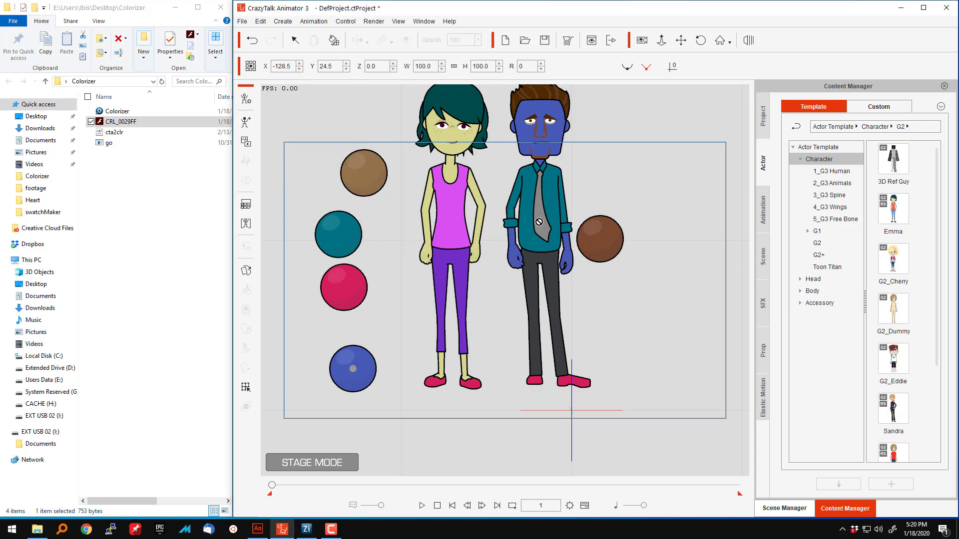
click(295, 41)
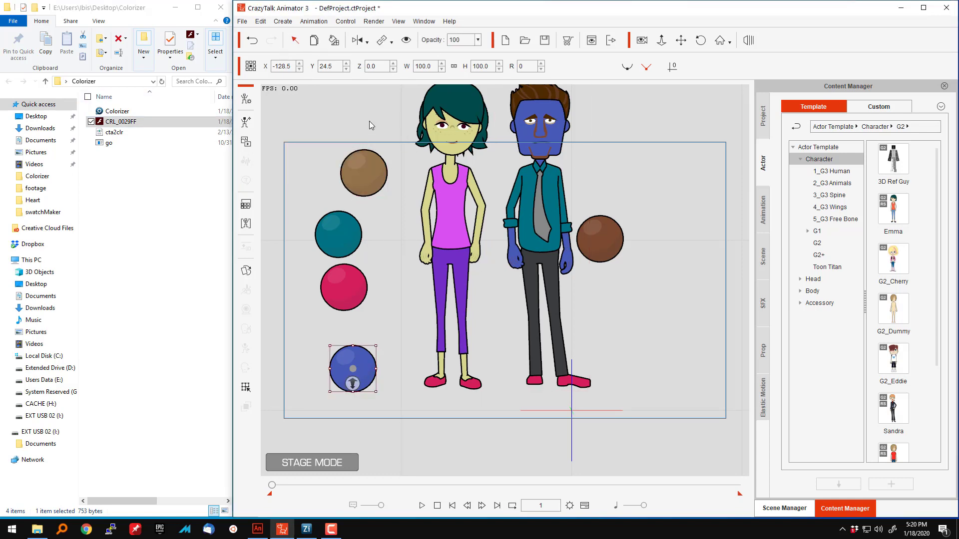
drag(370, 121, 326, 397)
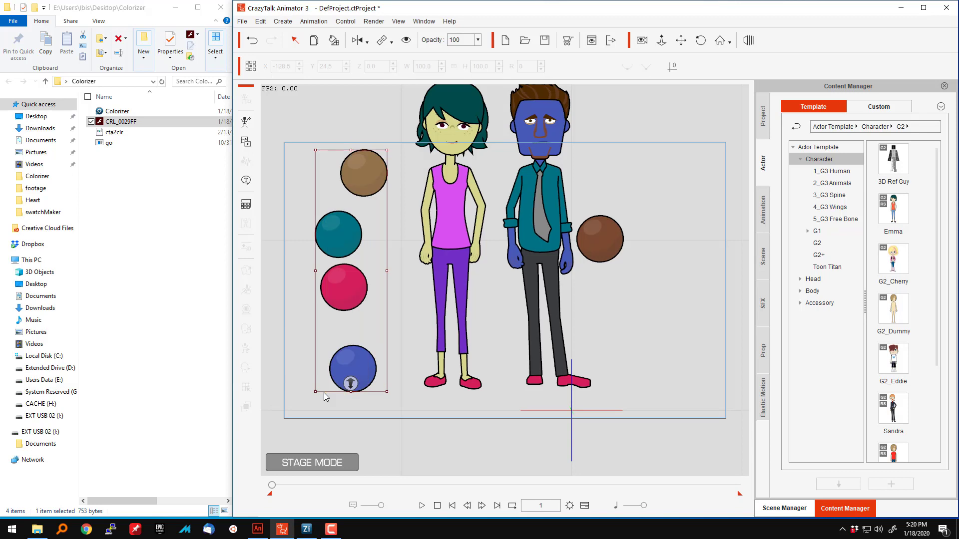
key(Delete)
click(596, 252)
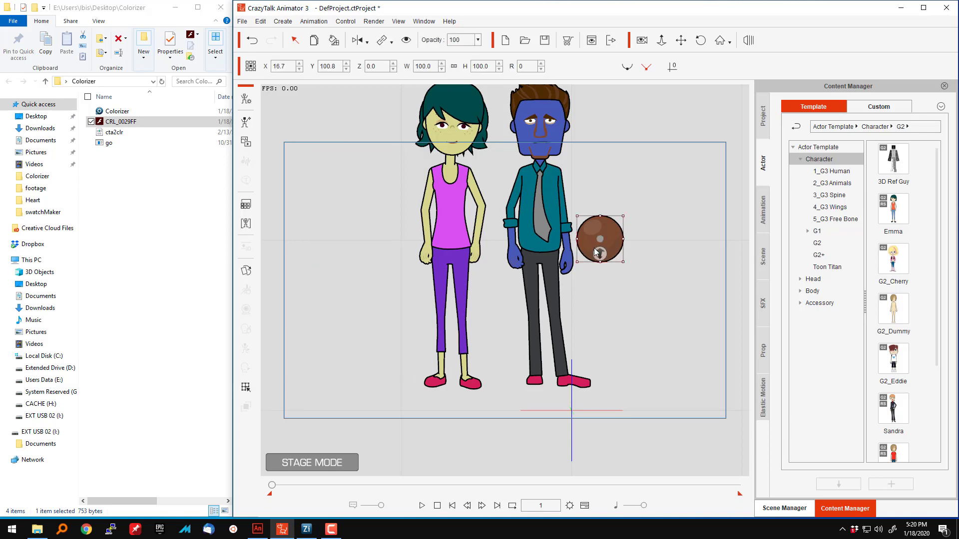
key(Delete)
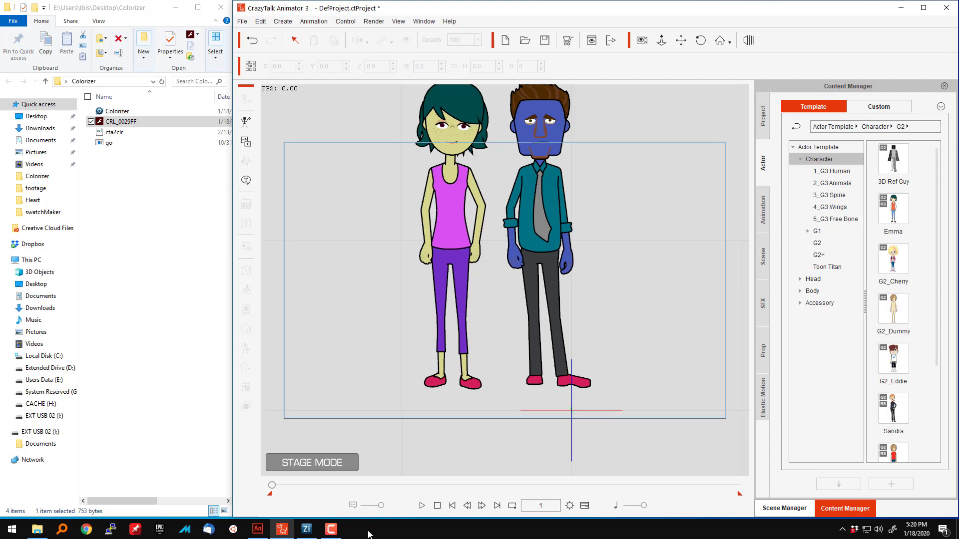
Switch to Adobe Animate and create a Standard 640 x 480 ActionScript 3.0 document.
click(258, 529)
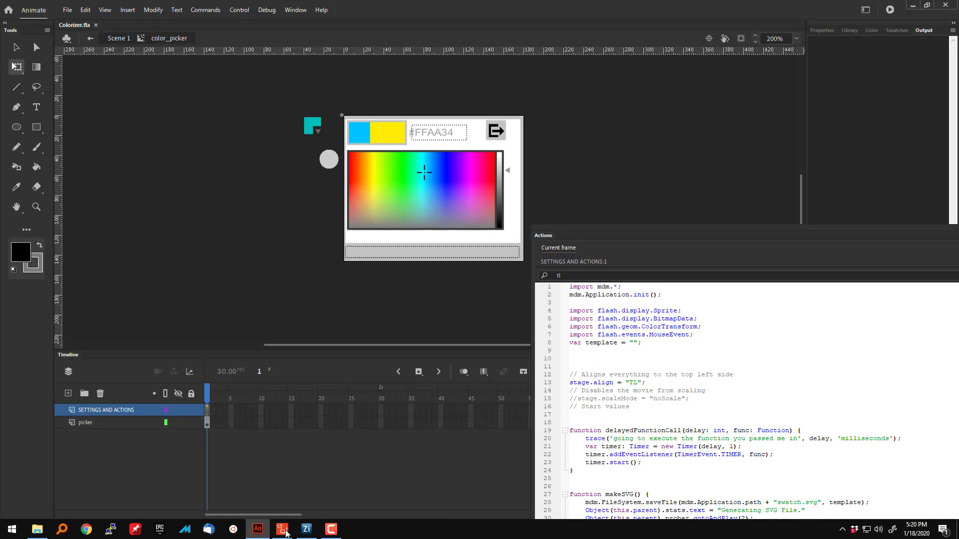
click(78, 23)
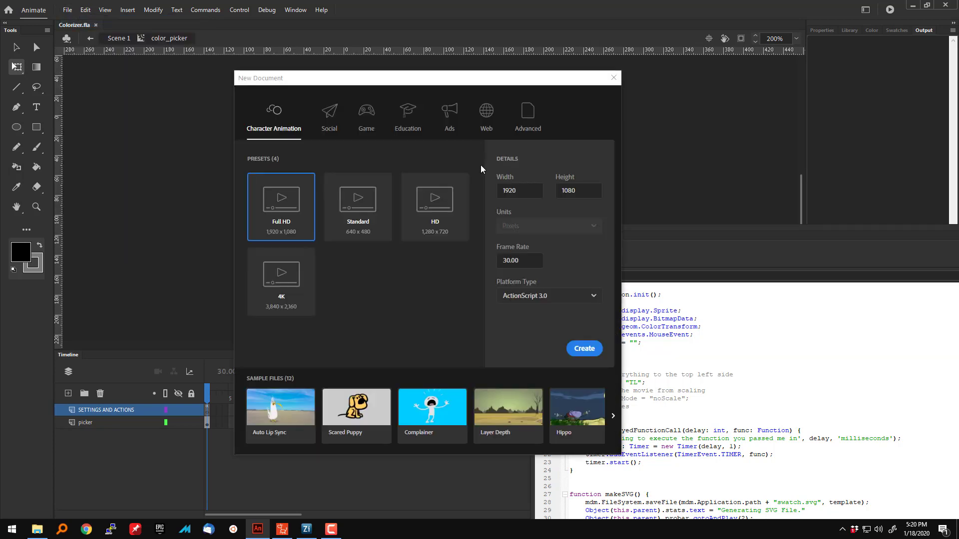
click(364, 211)
click(586, 347)
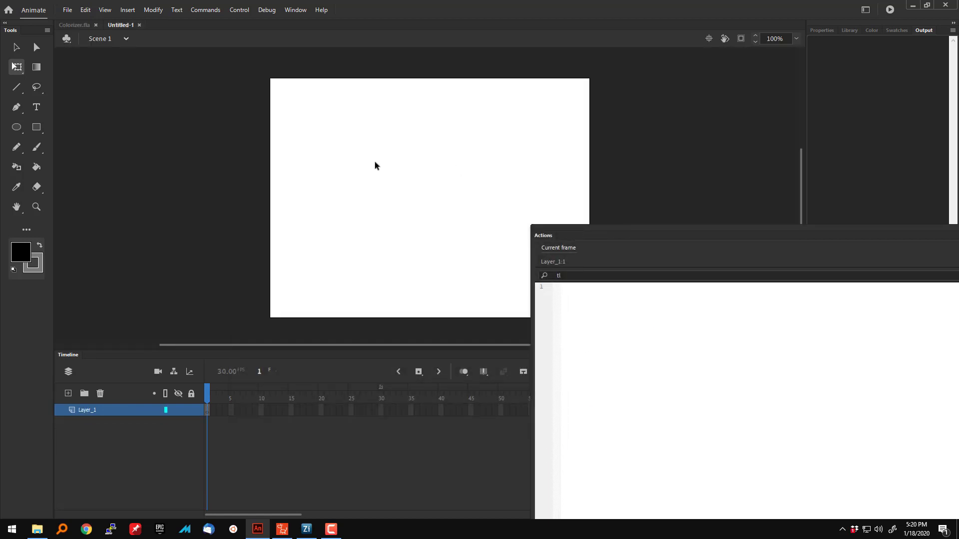
double_click(614, 8)
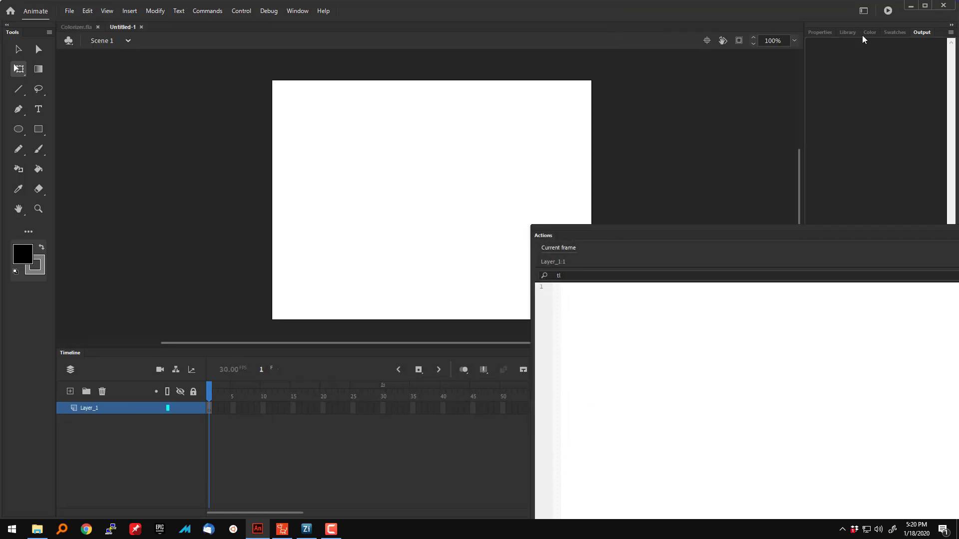
click(922, 9)
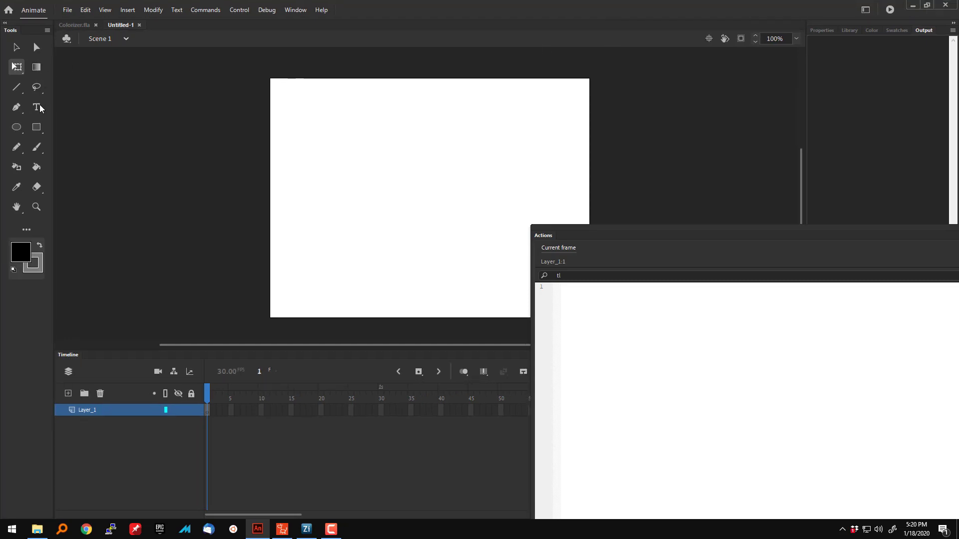
Draw a black circle on the canvas and delete its outline, keeping only the fill.
click(18, 131)
drag(309, 131, 411, 223)
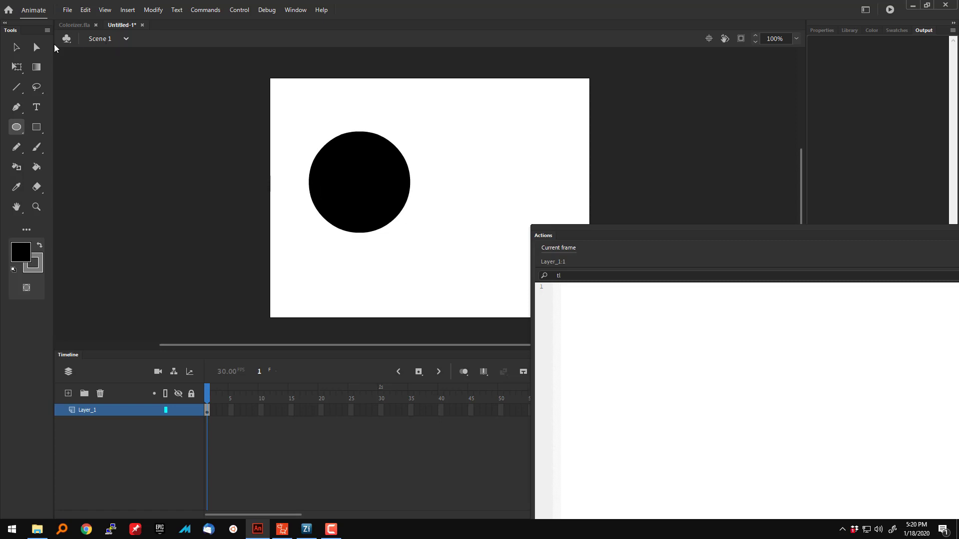
click(16, 47)
click(349, 134)
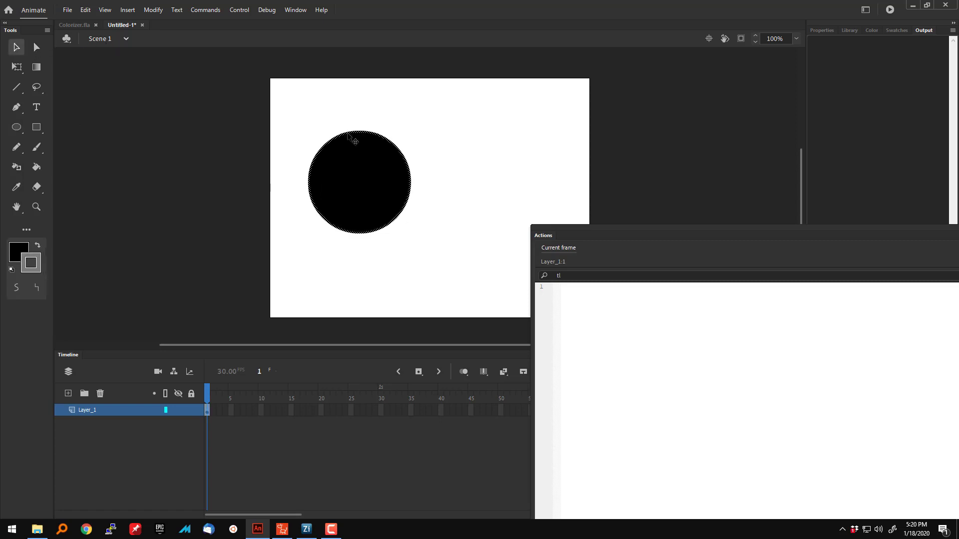
key(Delete)
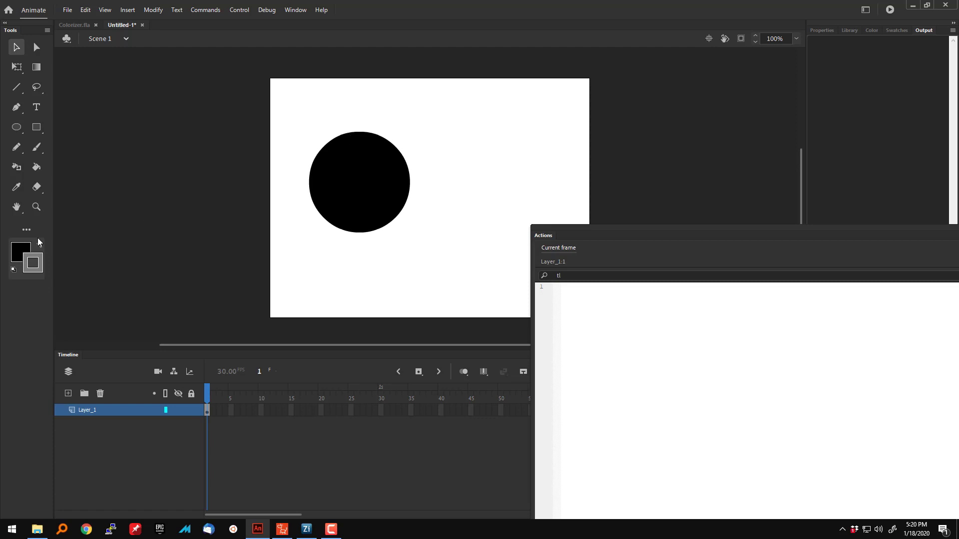
Set the fill colour to purple 4E45AA with the colour picker.
click(22, 253)
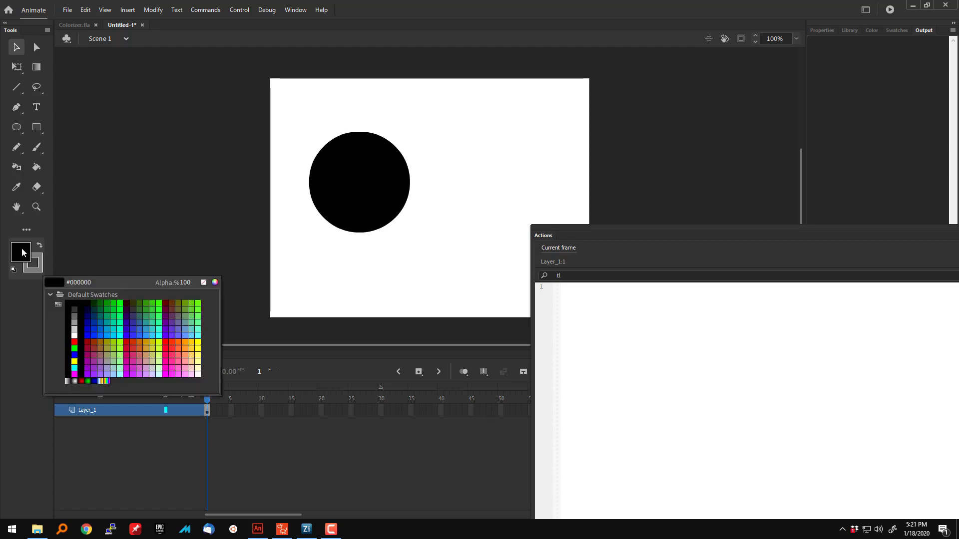
click(145, 310)
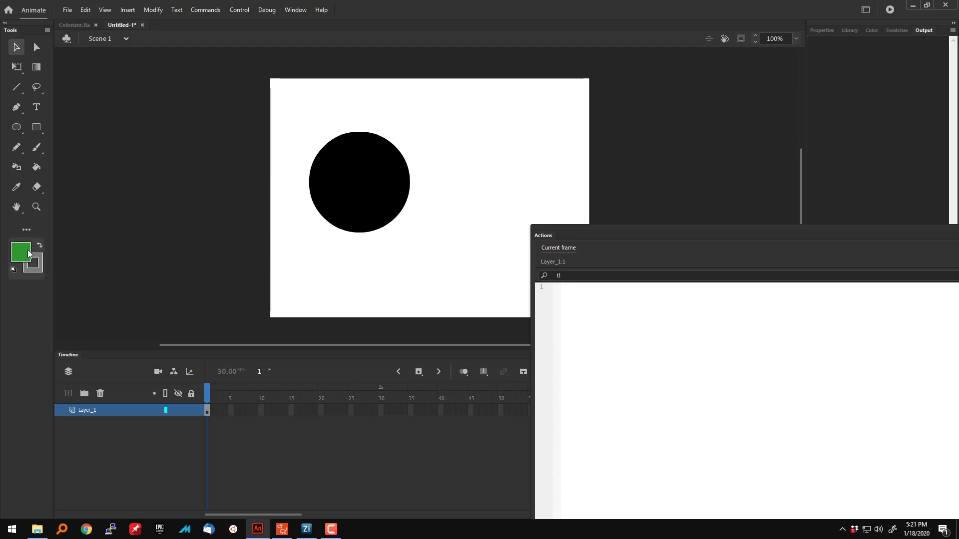
click(29, 254)
click(215, 284)
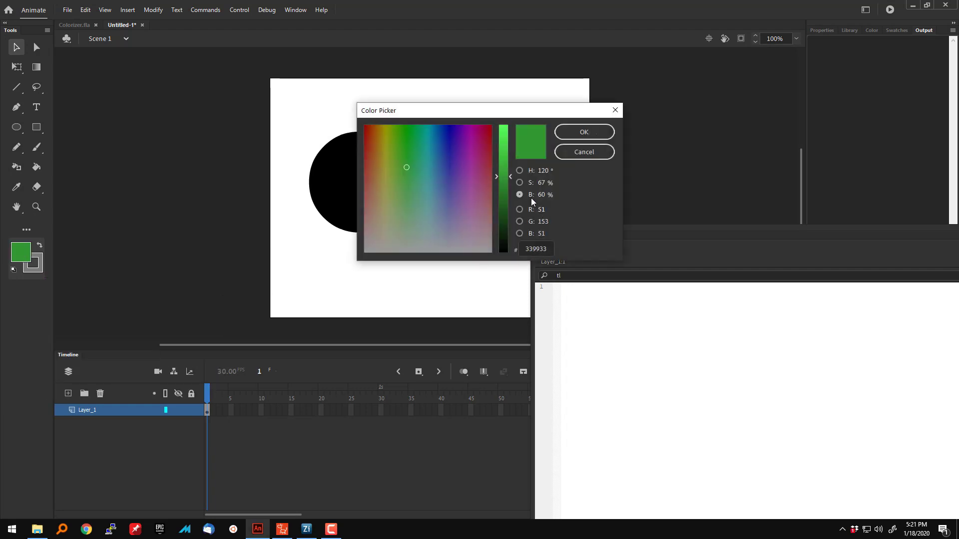
mouse_move(425, 168)
mouse_down()
mouse_move(451, 160)
mouse_move(451, 177)
mouse_up()
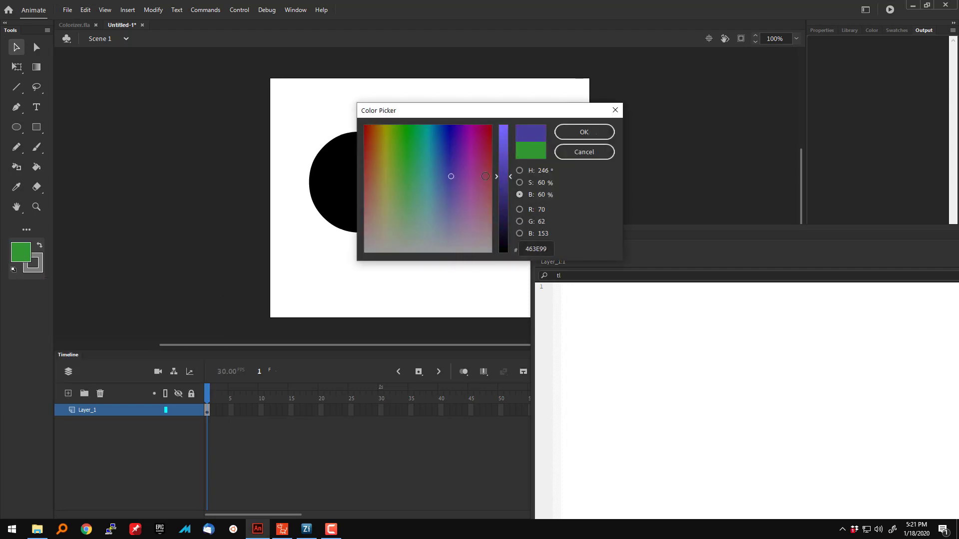
mouse_move(509, 180)
mouse_down()
mouse_move(508, 131)
mouse_move(492, 174)
mouse_up()
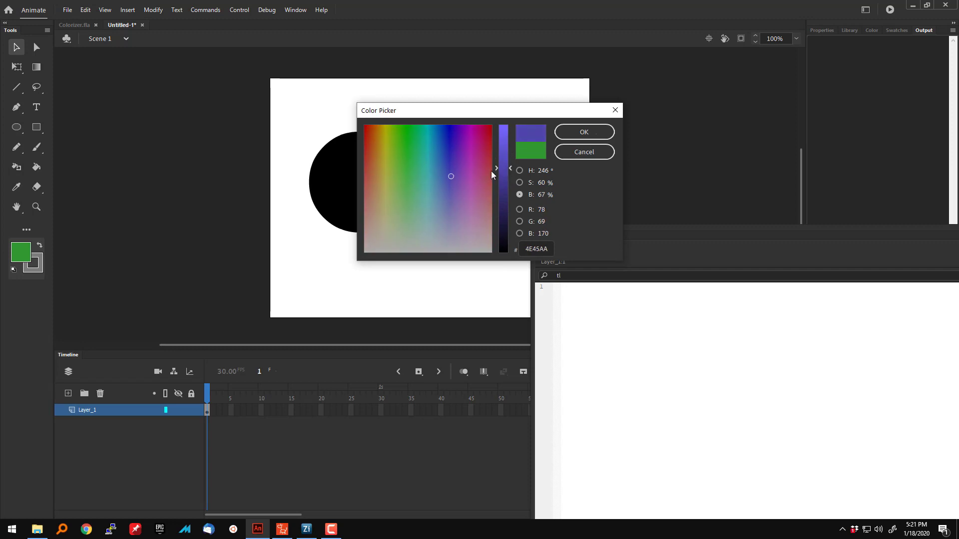
click(582, 132)
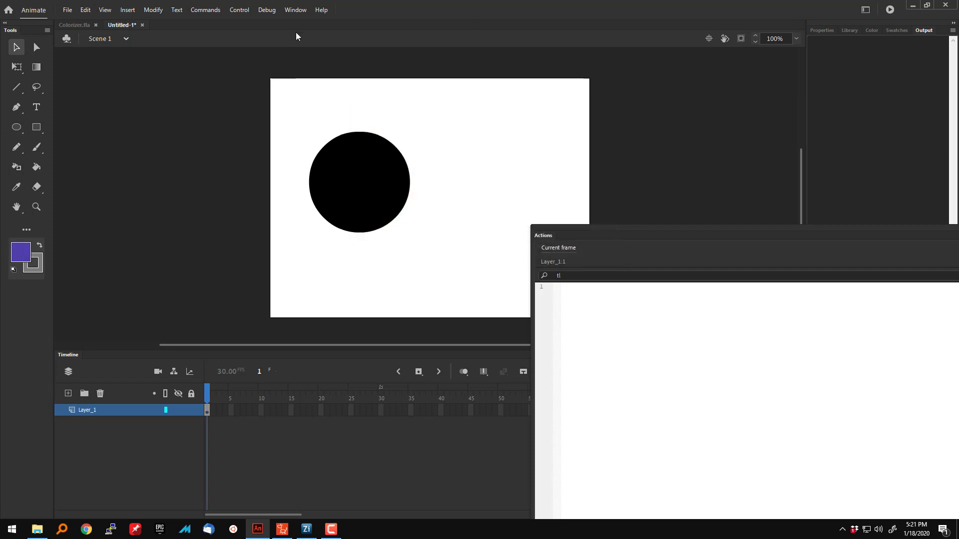
Choose green 528A3D as the base colour in the Toon Titan extension, close the extension, and fill the circle with that green.
click(298, 10)
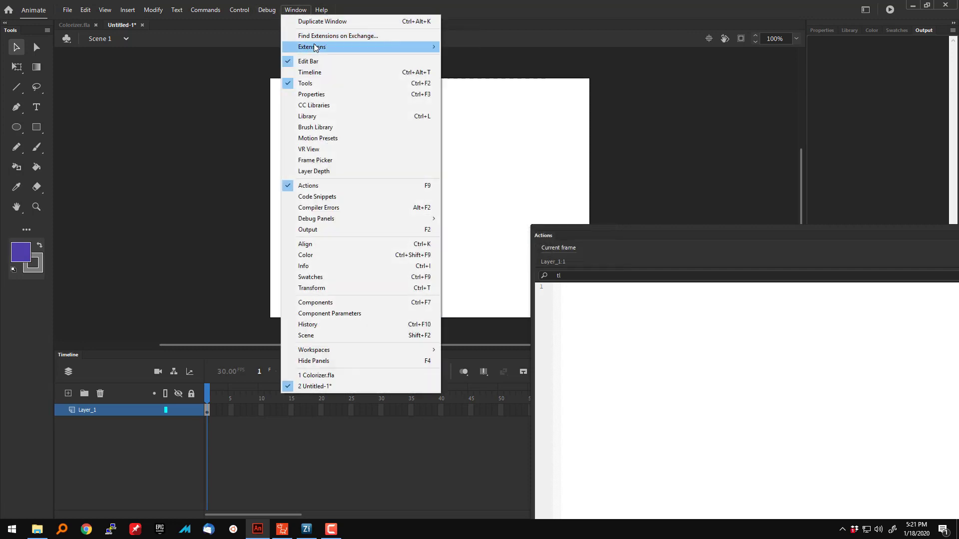
mouse_move(430, 58)
click(469, 58)
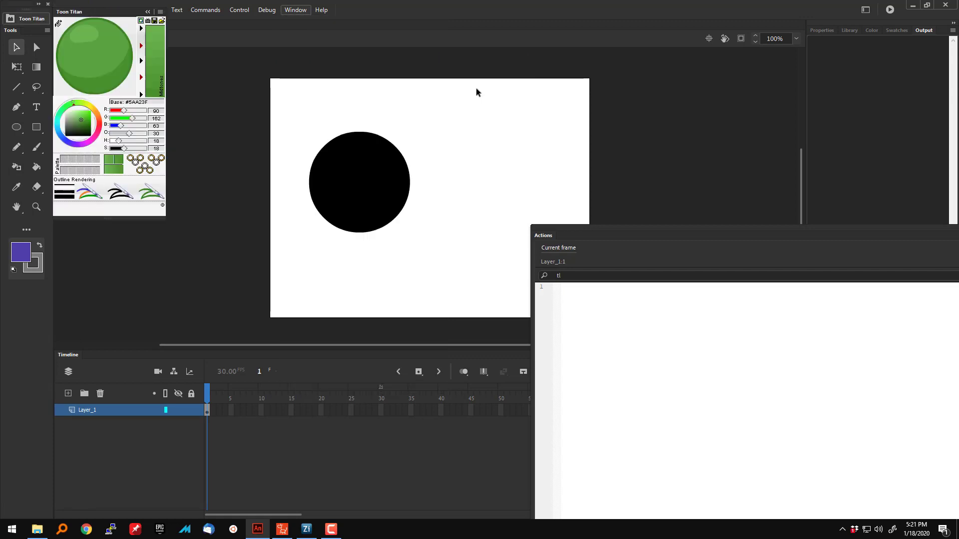
drag(81, 121, 79, 123)
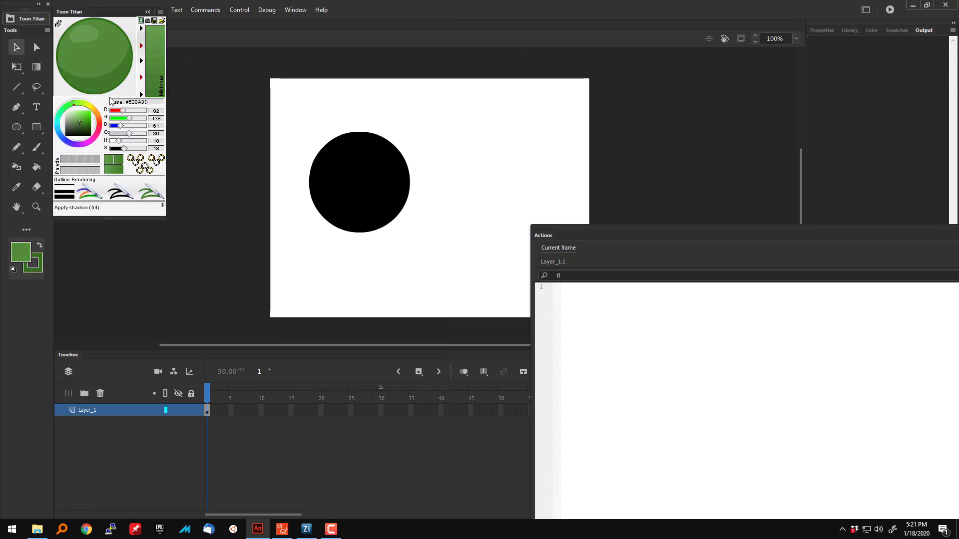
drag(82, 4, 145, 11)
click(160, 11)
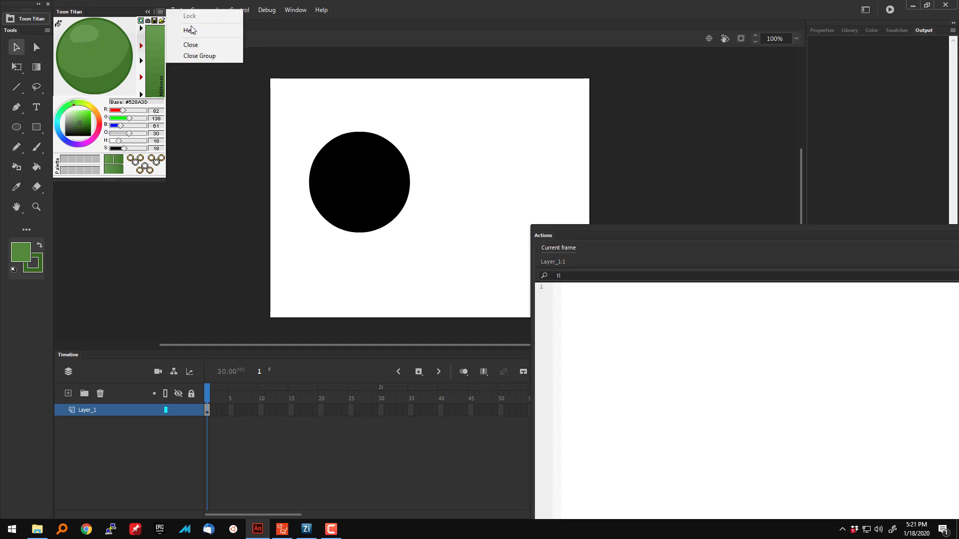
click(193, 45)
click(37, 167)
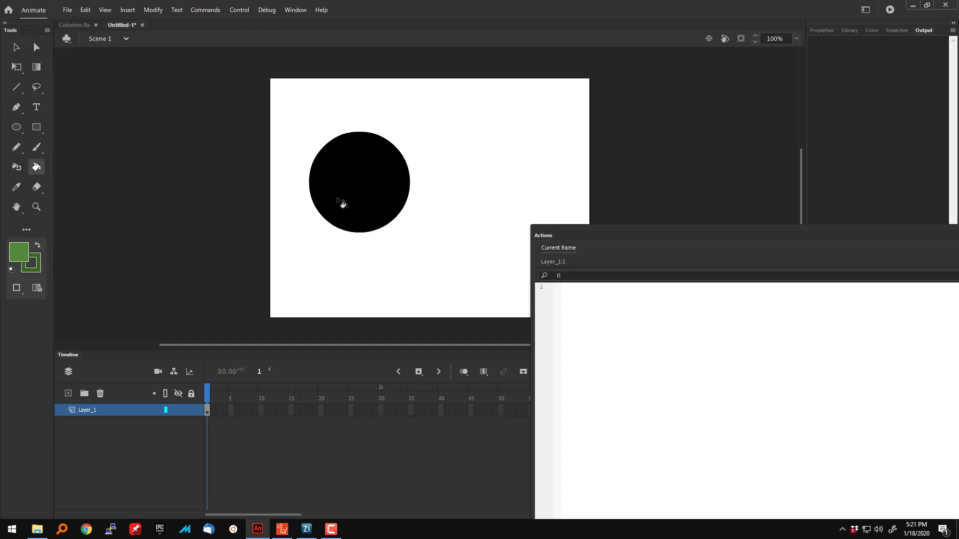
click(345, 192)
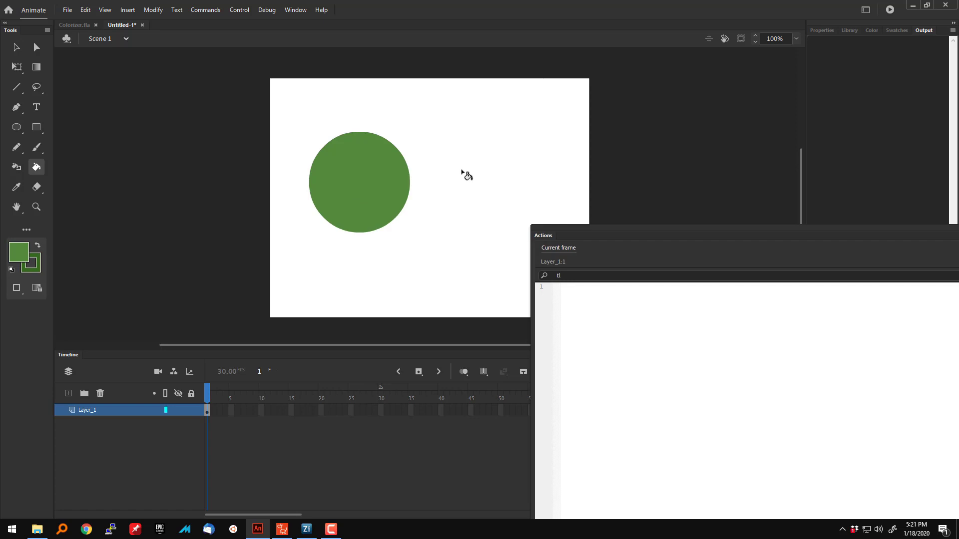
Export the document to the Desktop as an SWF movie named mySwatch, and minimise Adobe Animate.
key(ctrl+alt+shift+s)
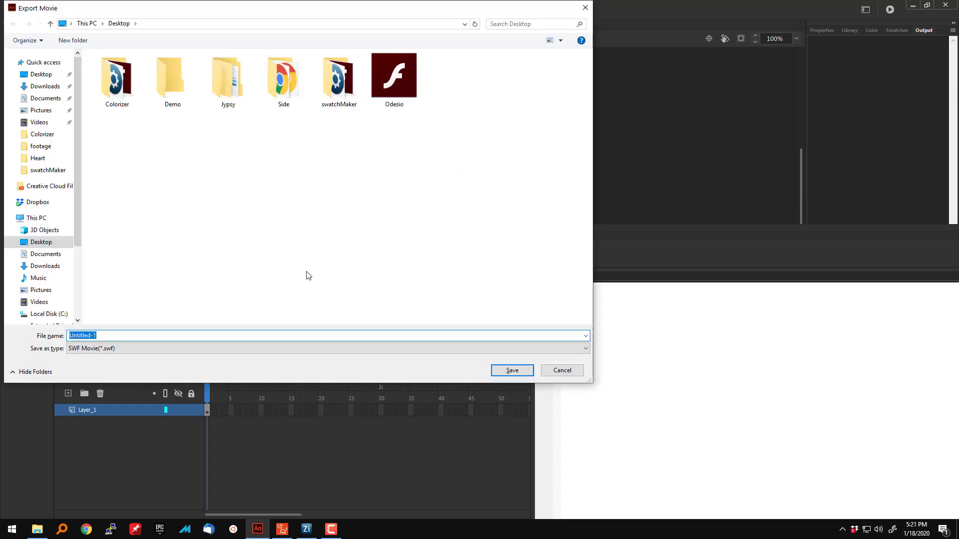
text(mySwatch)
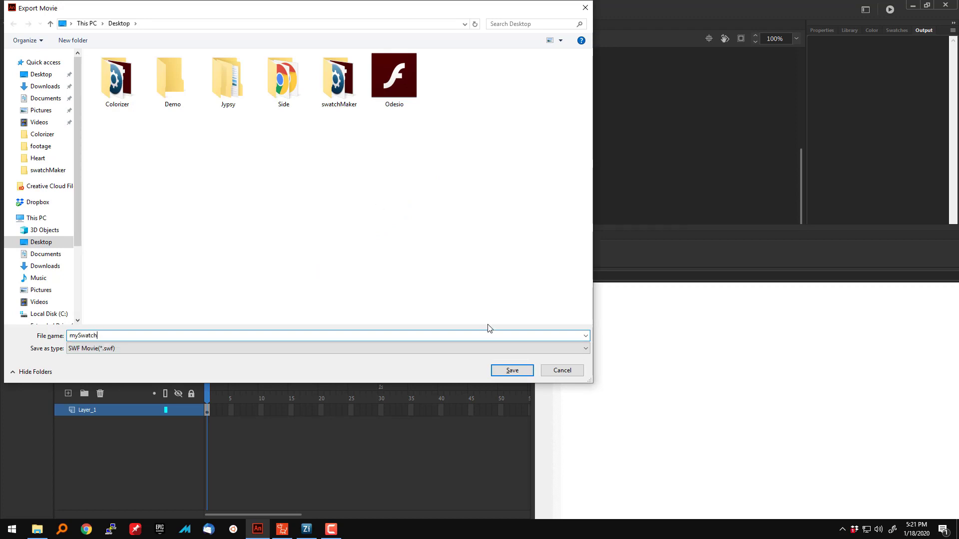
click(511, 370)
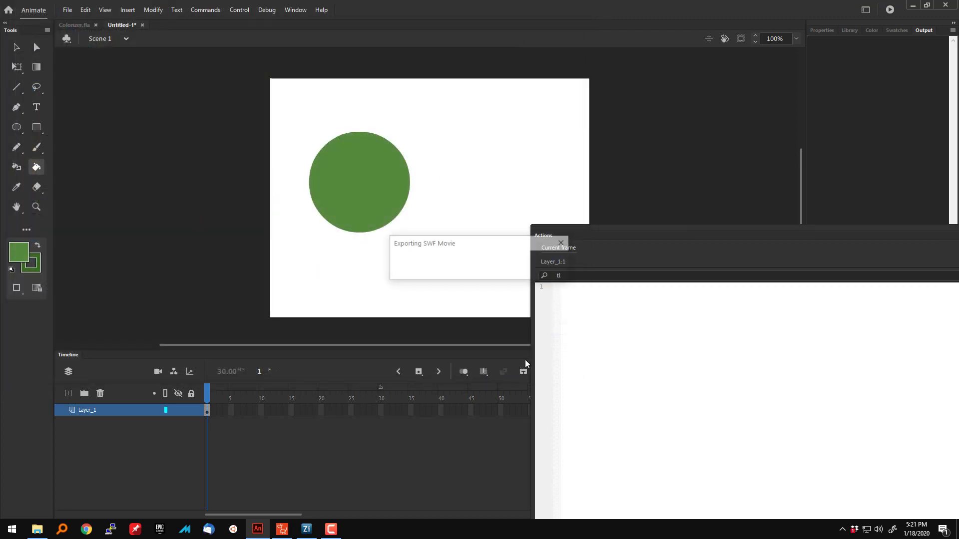
click(910, 6)
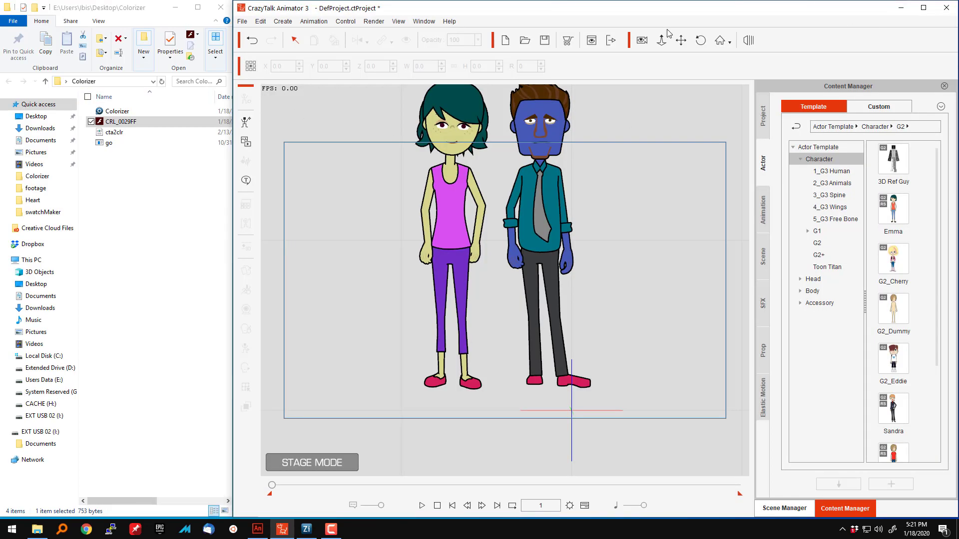
Preview the exported mySwatch file from the desktop in Flash Player and close the preview.
drag(233, 18, 335, 18)
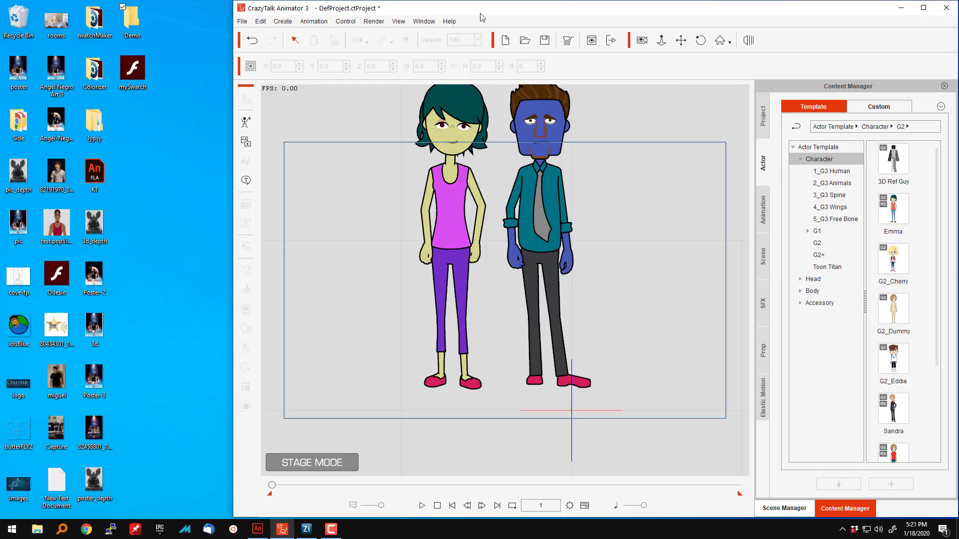
click(134, 69)
double_click(133, 69)
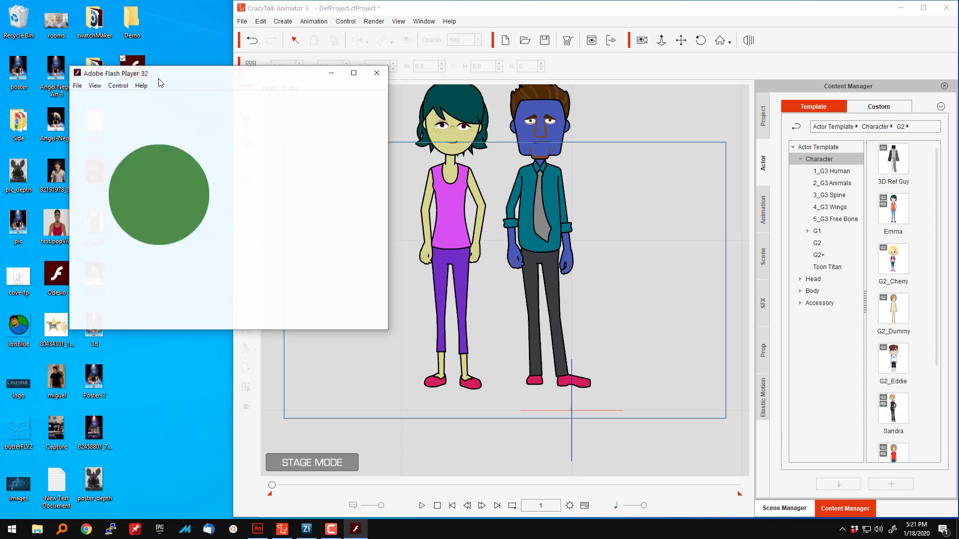
drag(201, 76, 142, 50)
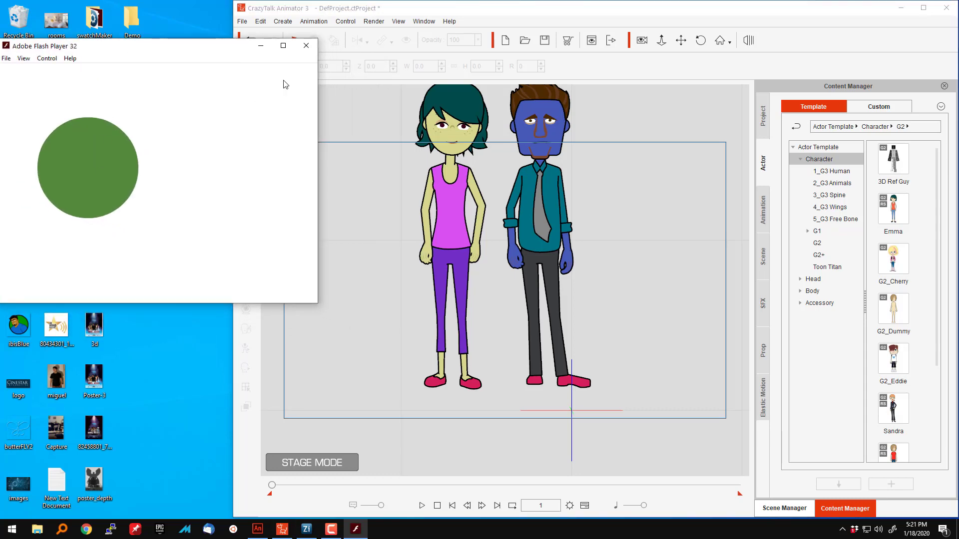
click(306, 45)
Import the mySwatch file from the desktop onto the CrazyTalk Animator stage beside the female character, with the window maximised.
drag(132, 69, 347, 244)
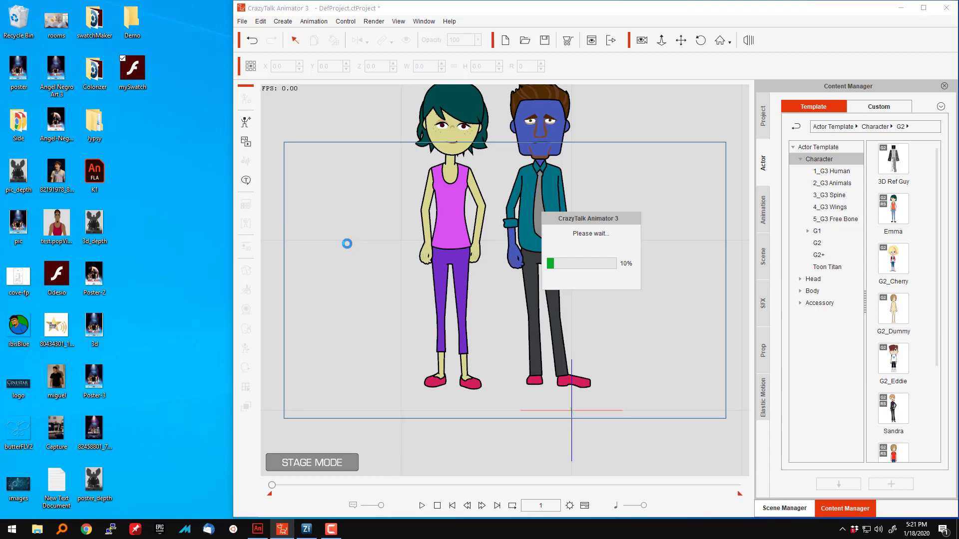
click(923, 8)
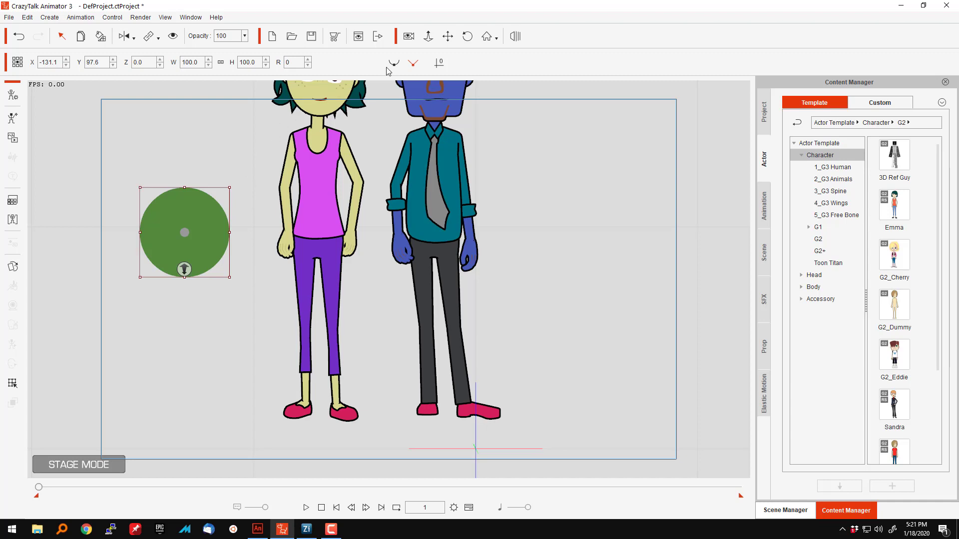
click(447, 36)
drag(520, 117, 543, 221)
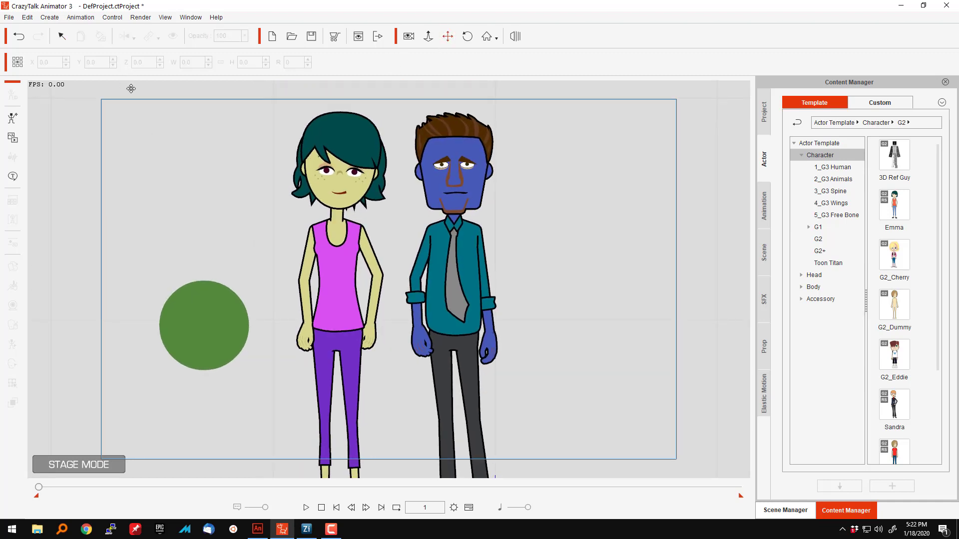
key(Escape)
Open the green swatch prop in Composer Mode and start the Vector Grouping Tool for its circle.
click(192, 310)
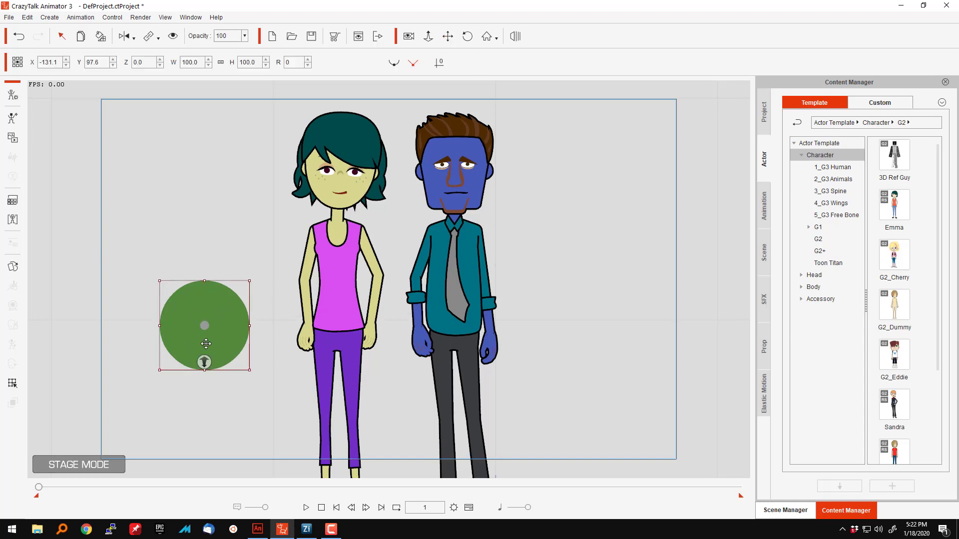
click(12, 94)
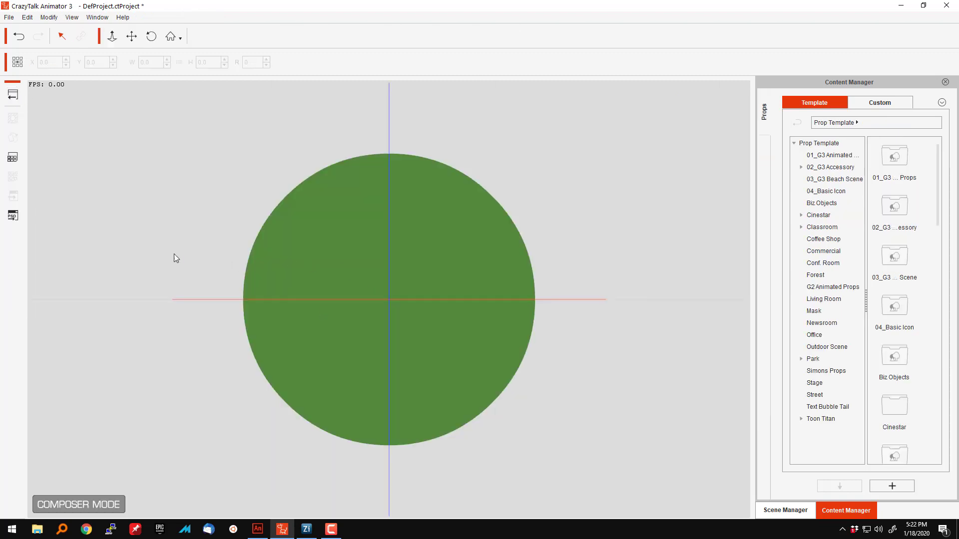
click(266, 252)
click(14, 177)
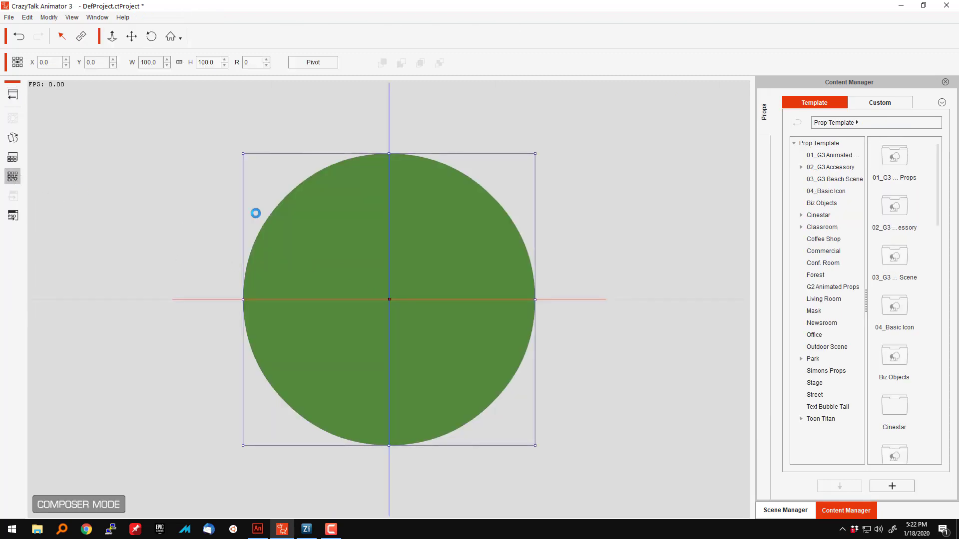
Assign style index 1 of mySwatch to the Skin01 group with Select Same Color off, and return to the stage.
click(811, 194)
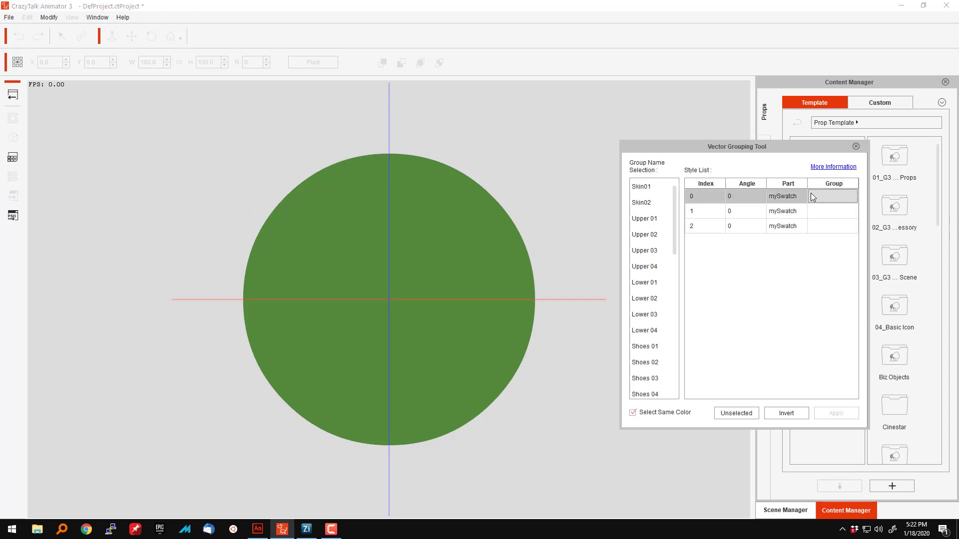
click(816, 212)
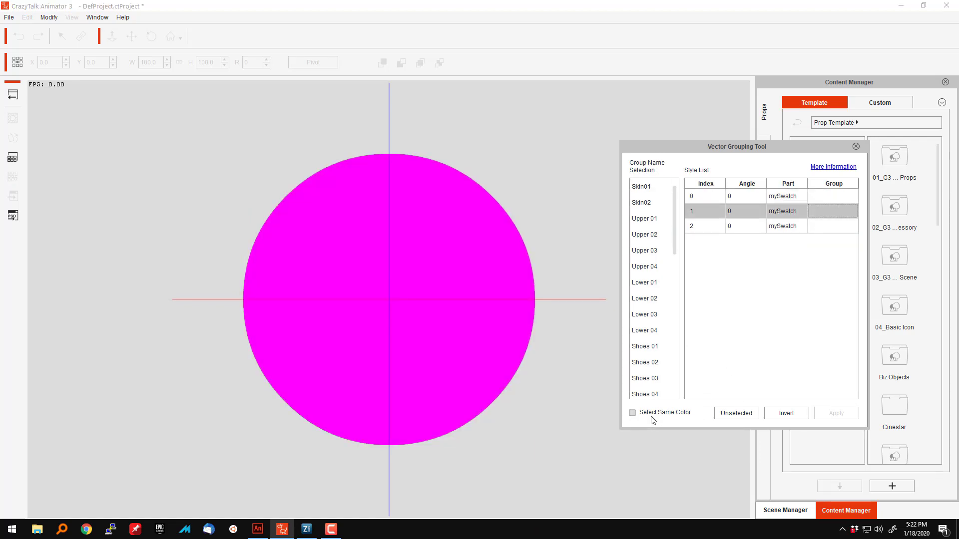
click(652, 415)
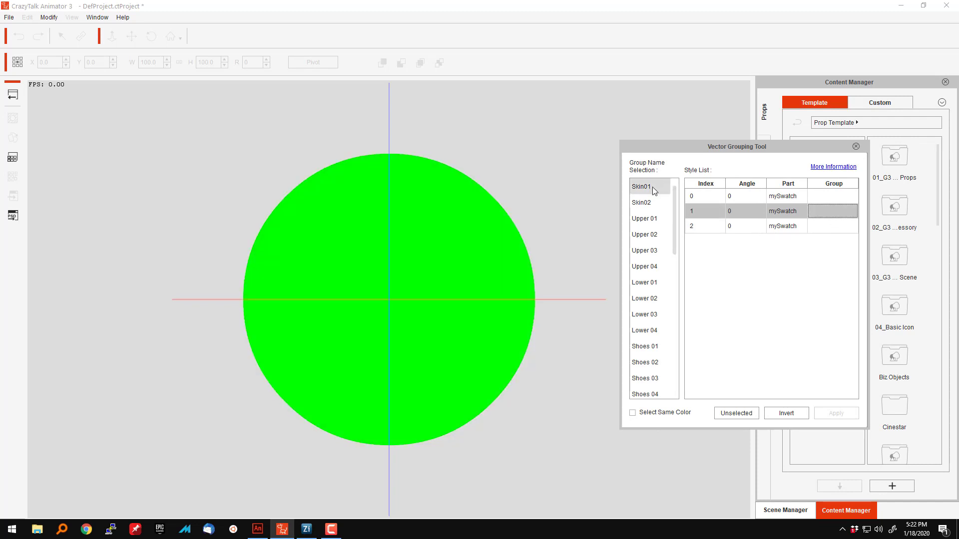
click(668, 192)
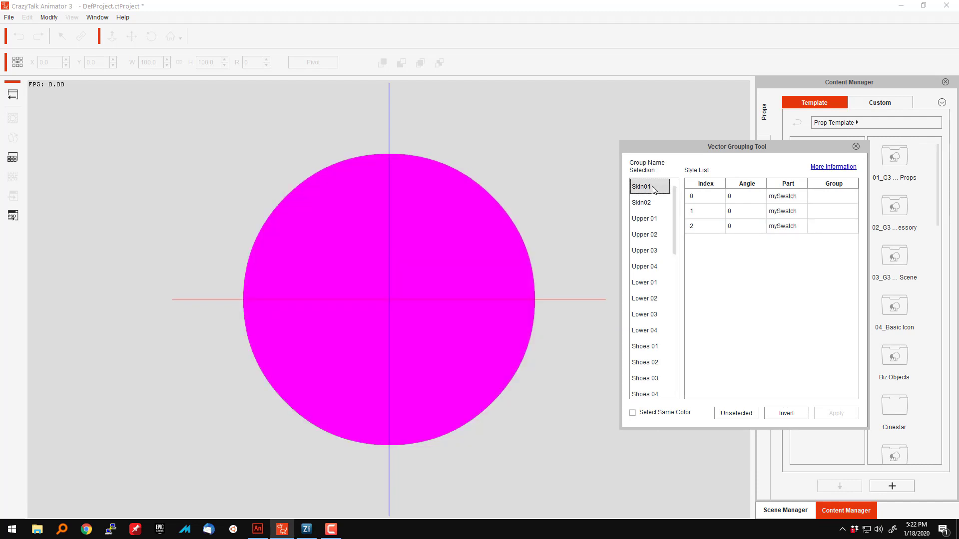
click(836, 414)
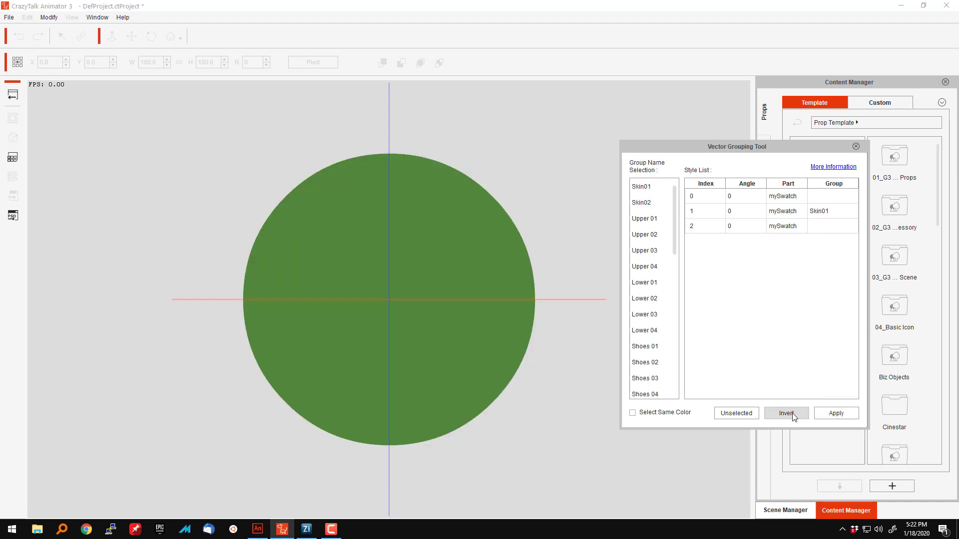
click(855, 147)
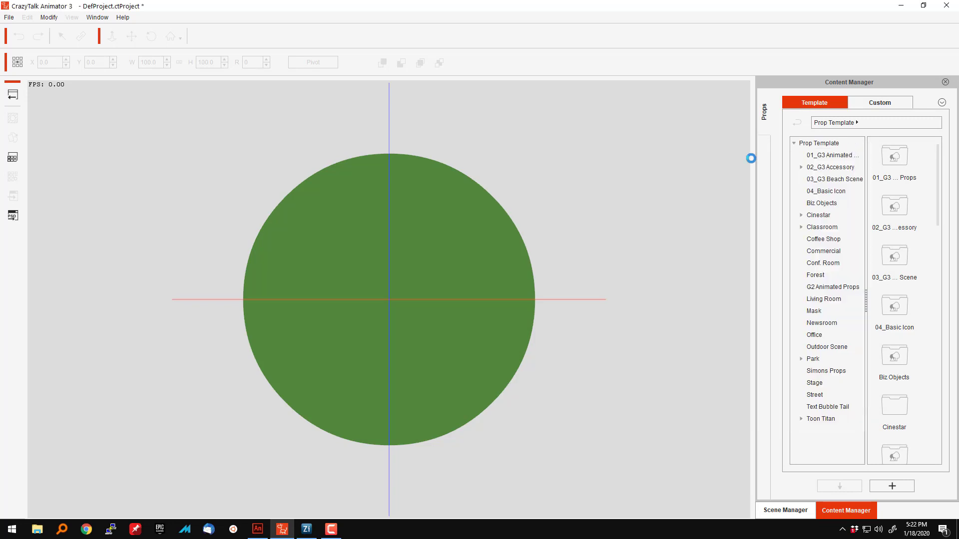
click(16, 95)
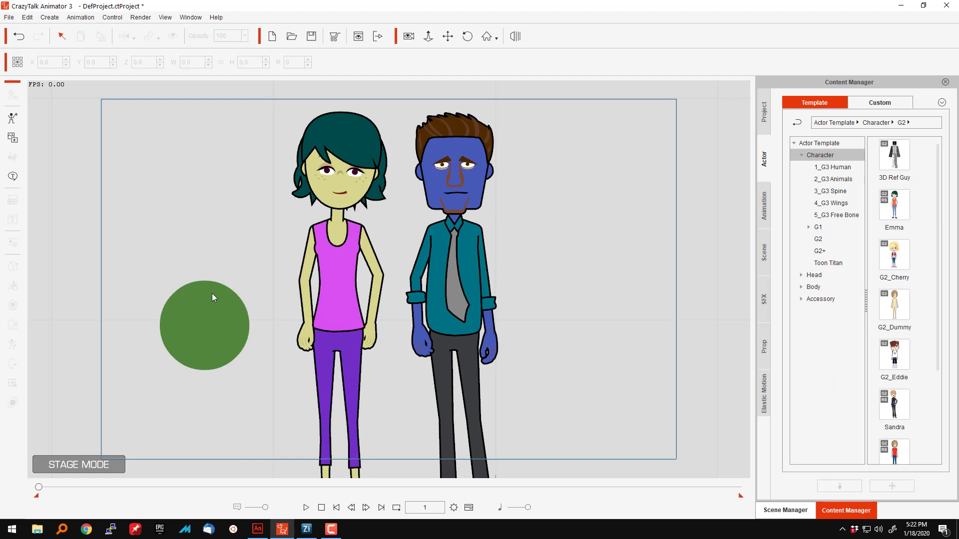
Copy the green swatch's render style onto the female character to recolour her skin.
click(212, 295)
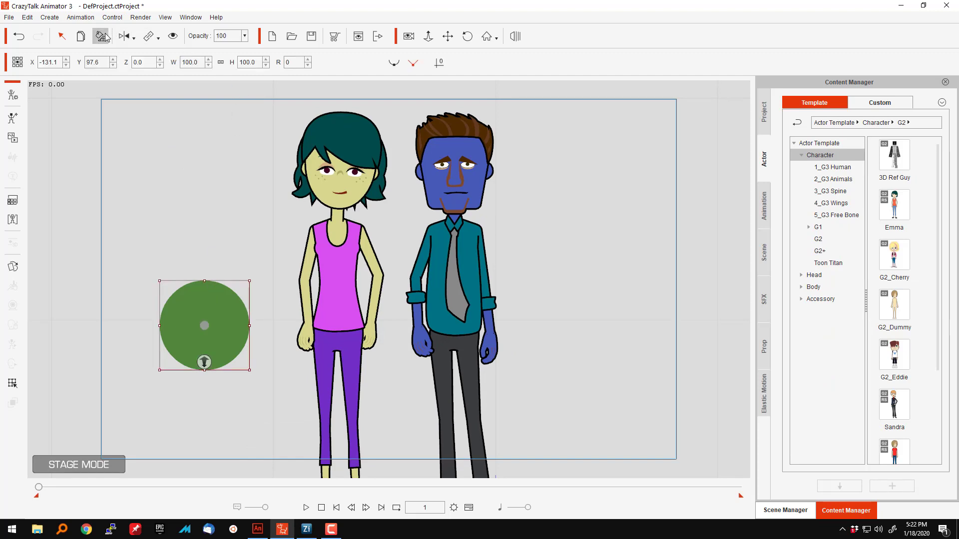
click(298, 102)
click(360, 183)
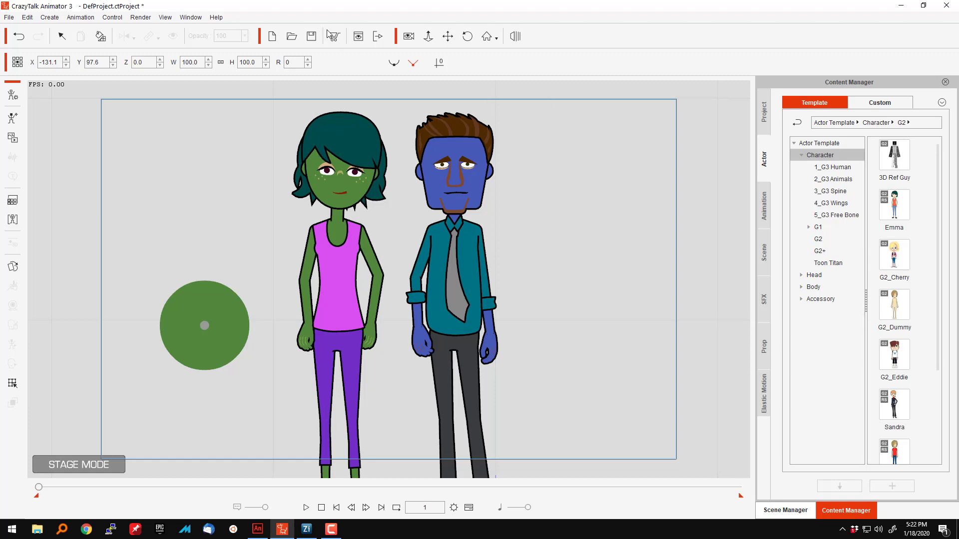
click(448, 38)
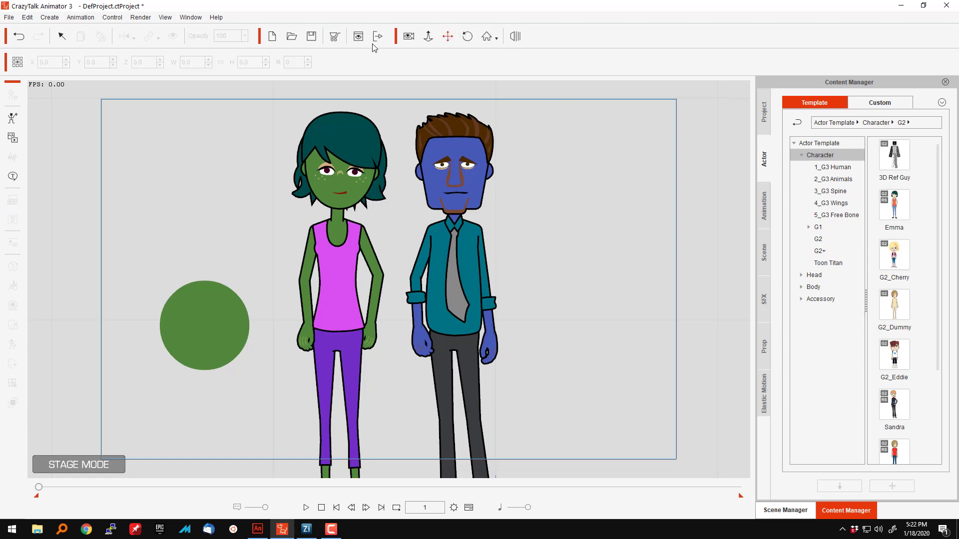
click(428, 38)
drag(523, 154, 531, 364)
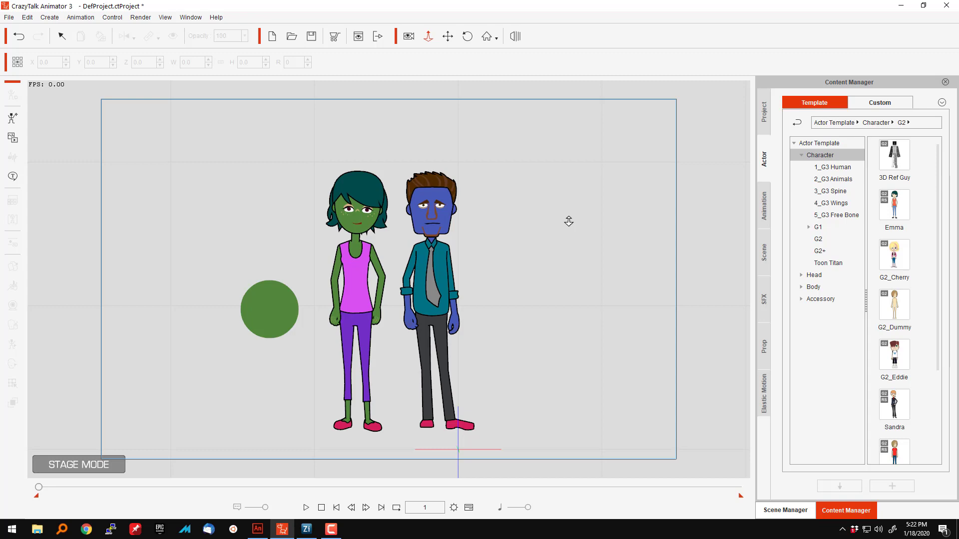
Minimise CrazyTalk Animator, open the Colorizer folder on the desktop, and select the Colorizer application.
click(901, 6)
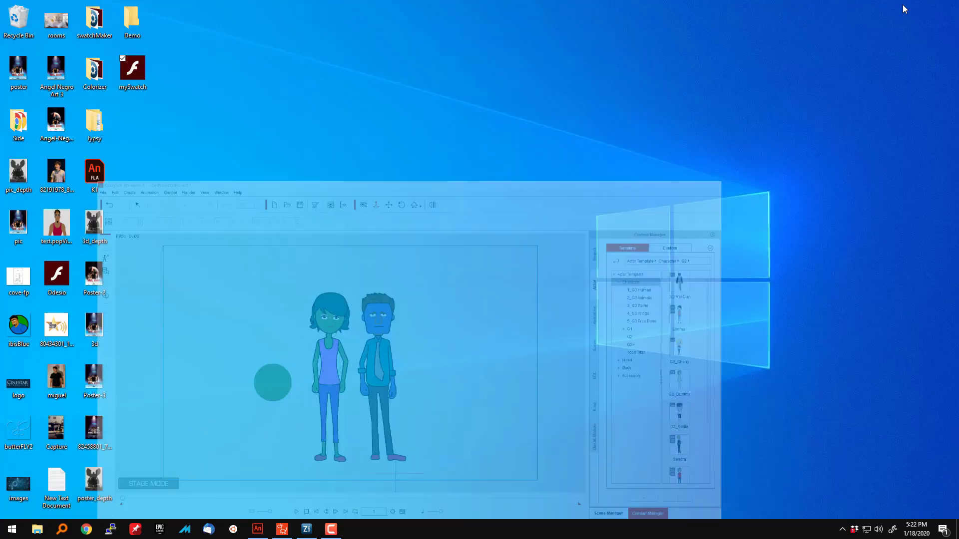
double_click(100, 71)
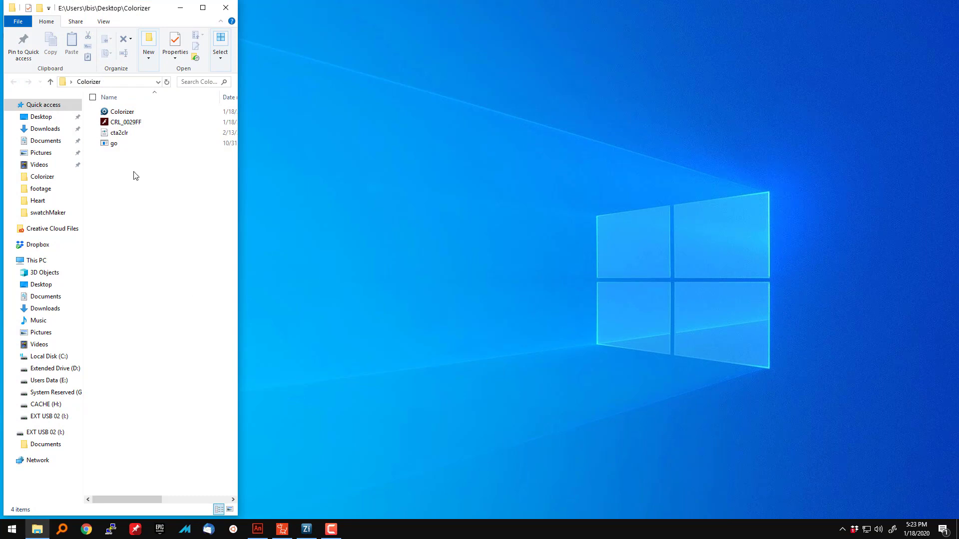
click(122, 113)
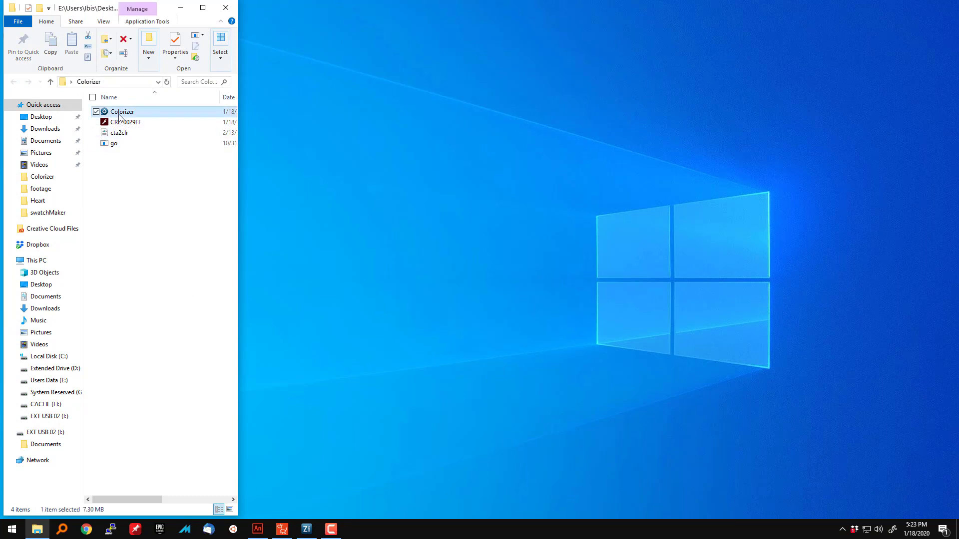
Switch to the Colorizer project in MDM Zinc, view the CTA Colorizer window, close that window, and minimise the project.
click(316, 531)
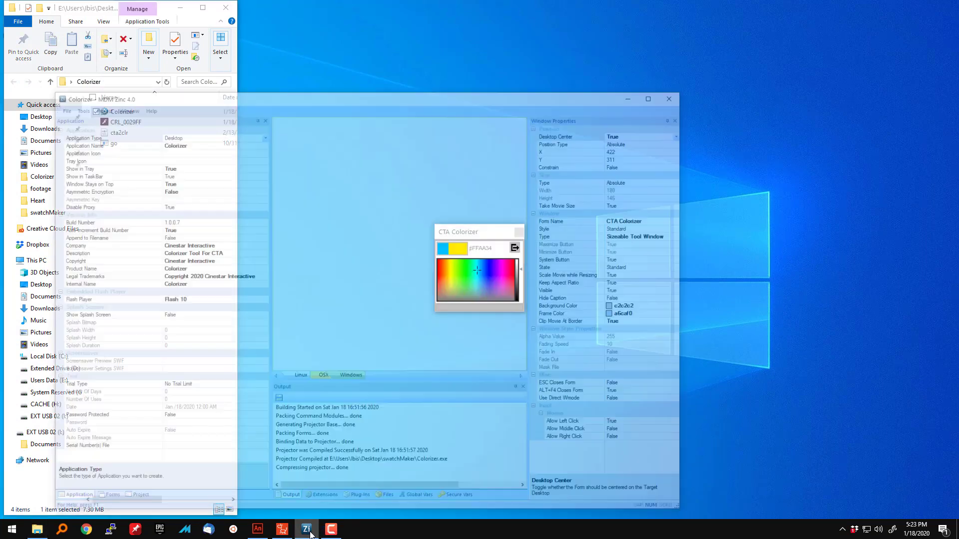
drag(545, 44, 620, 40)
drag(484, 233, 263, 116)
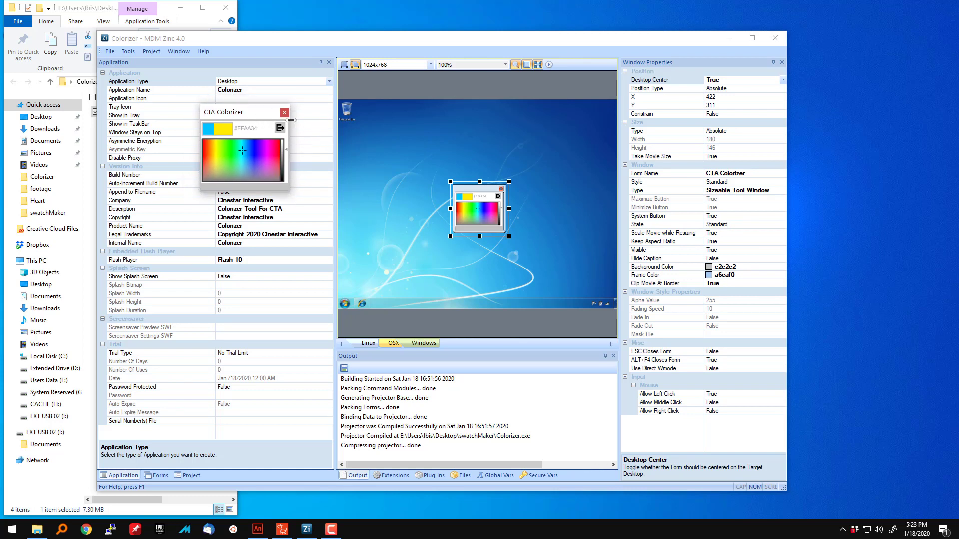
drag(275, 119, 297, 122)
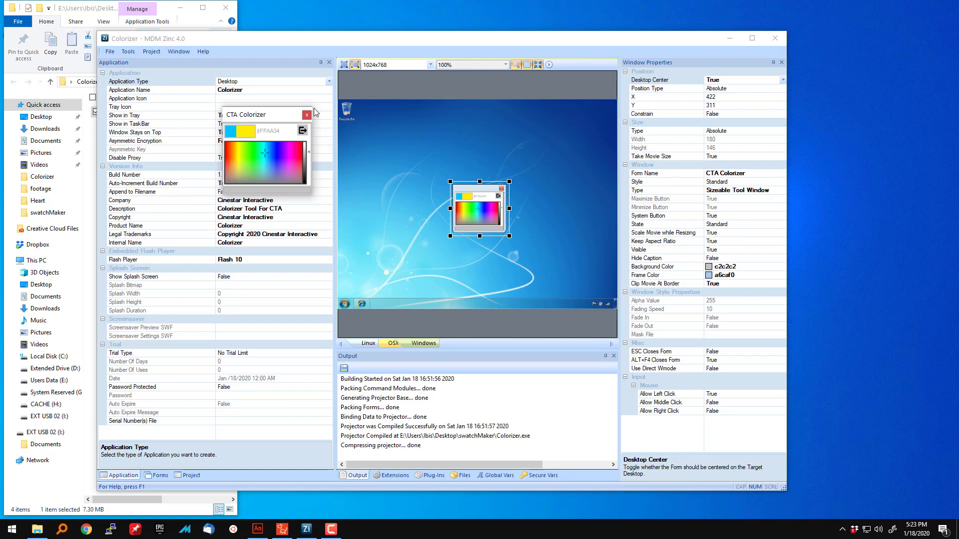
drag(281, 116, 283, 158)
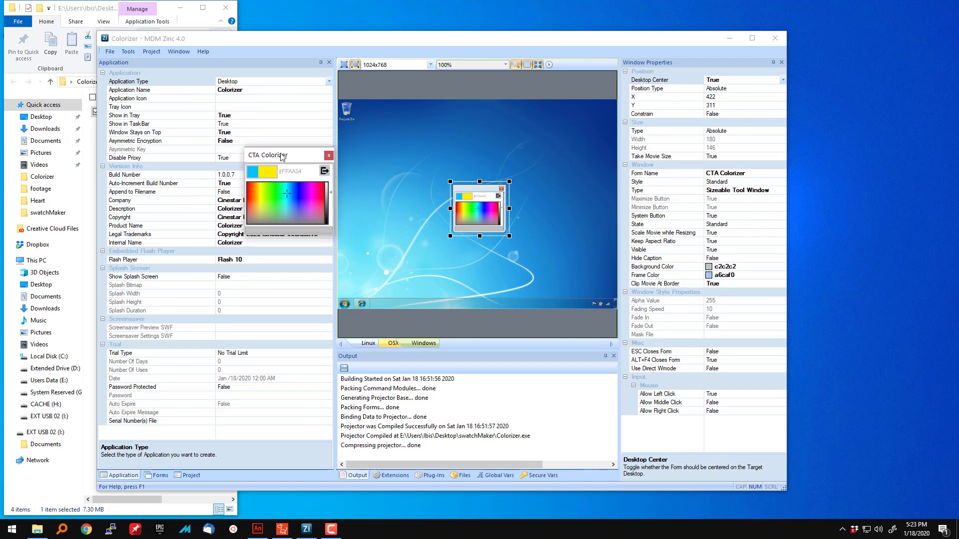
click(329, 155)
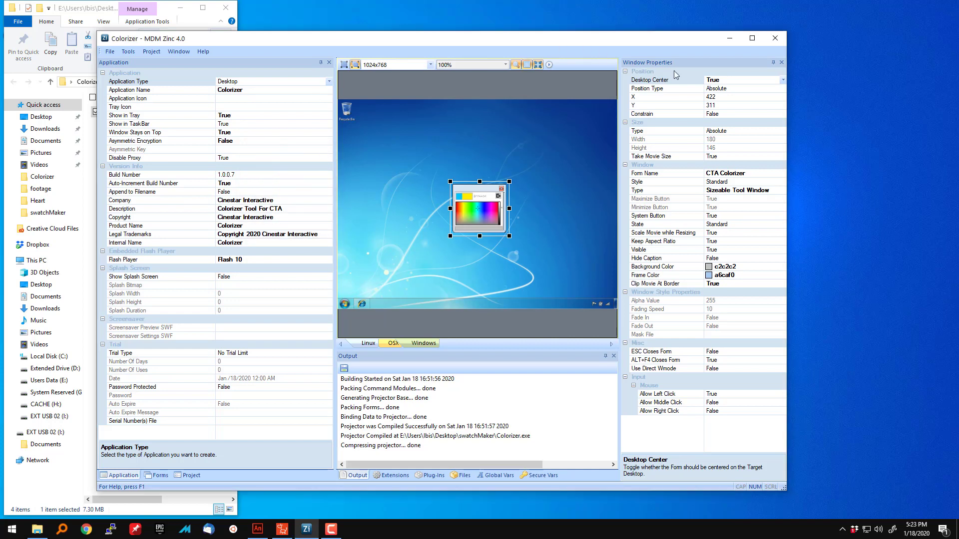
click(730, 38)
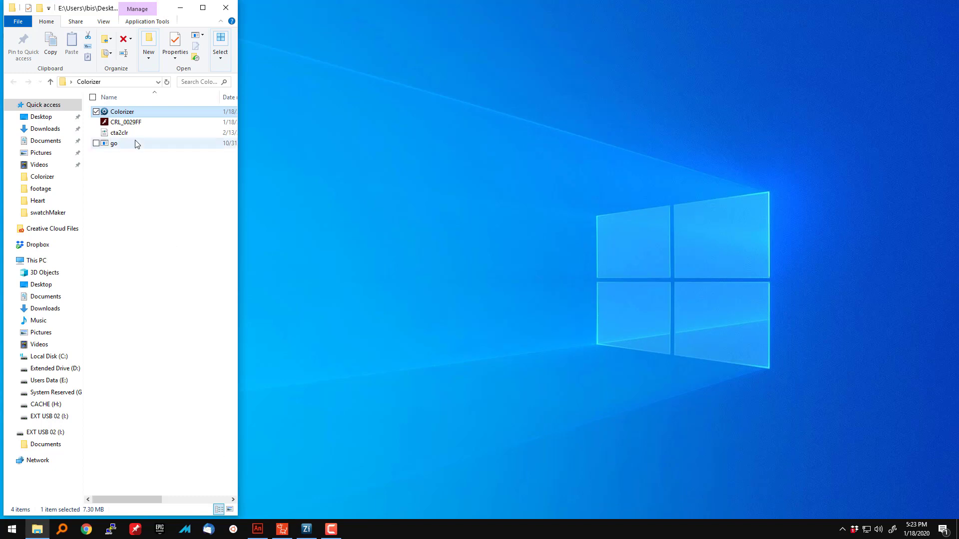
Preview the CRL_0029FF swatch in Flash Player, close it, and switch back to CrazyTalk Animator.
double_click(150, 122)
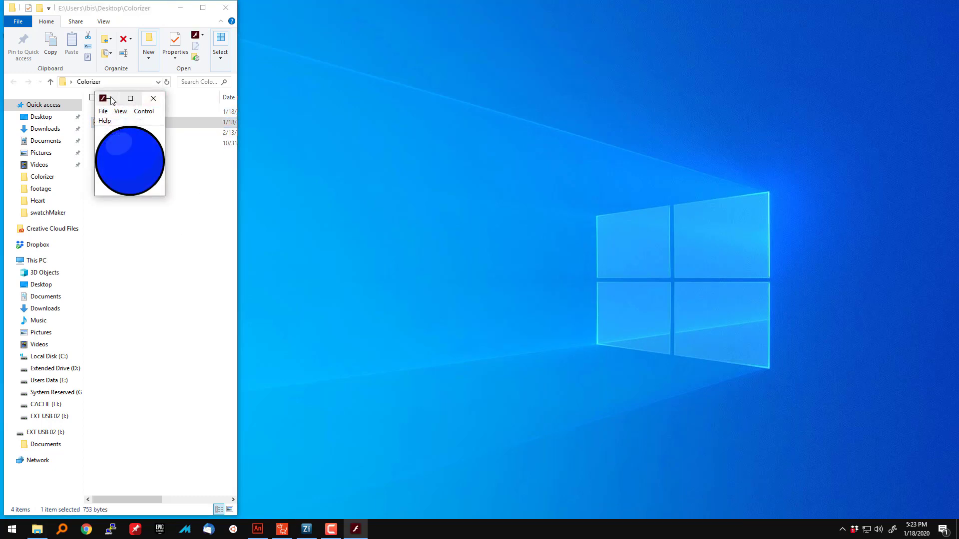
click(153, 99)
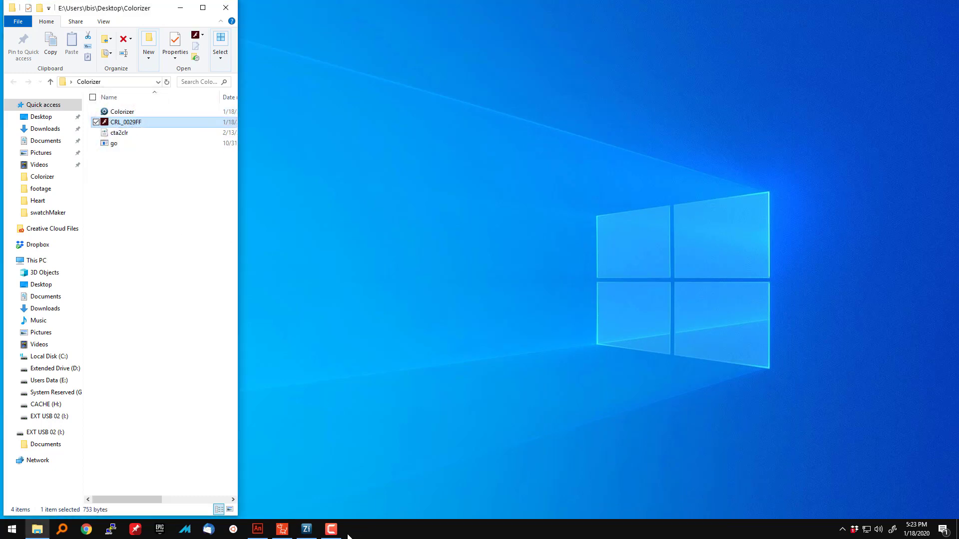
click(282, 529)
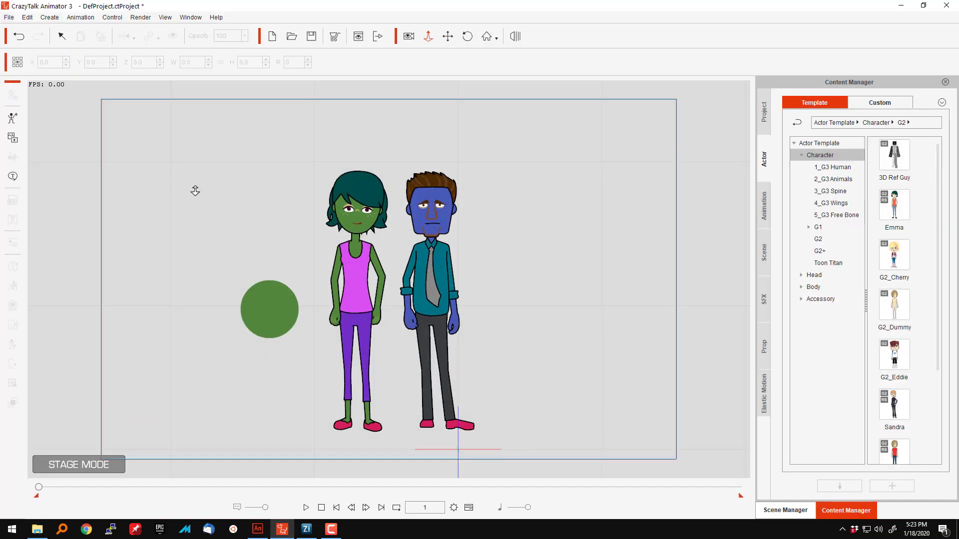